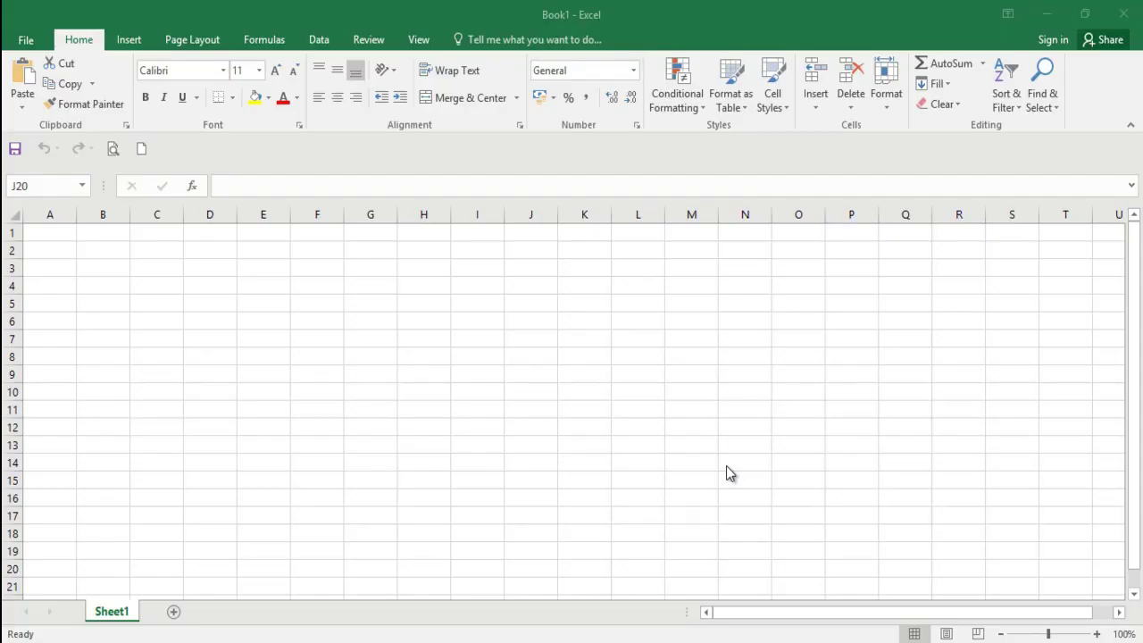
- Add a second worksheet, Sheet2, and toggle between Sheet1 and Sheet2
left_click(55, 235)
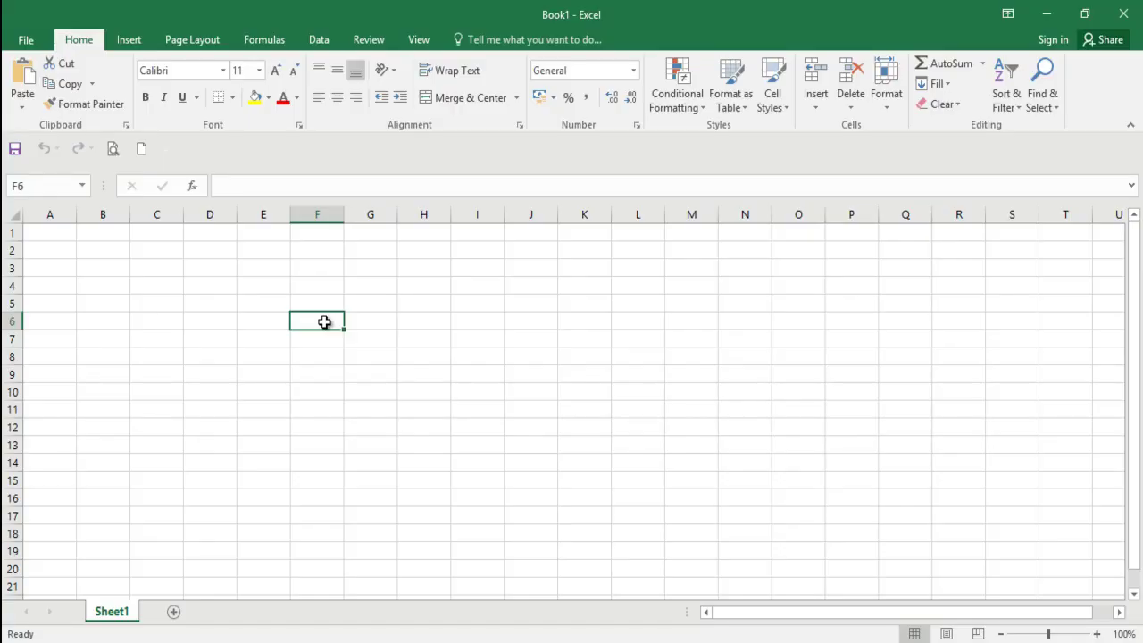
left_click(173, 615)
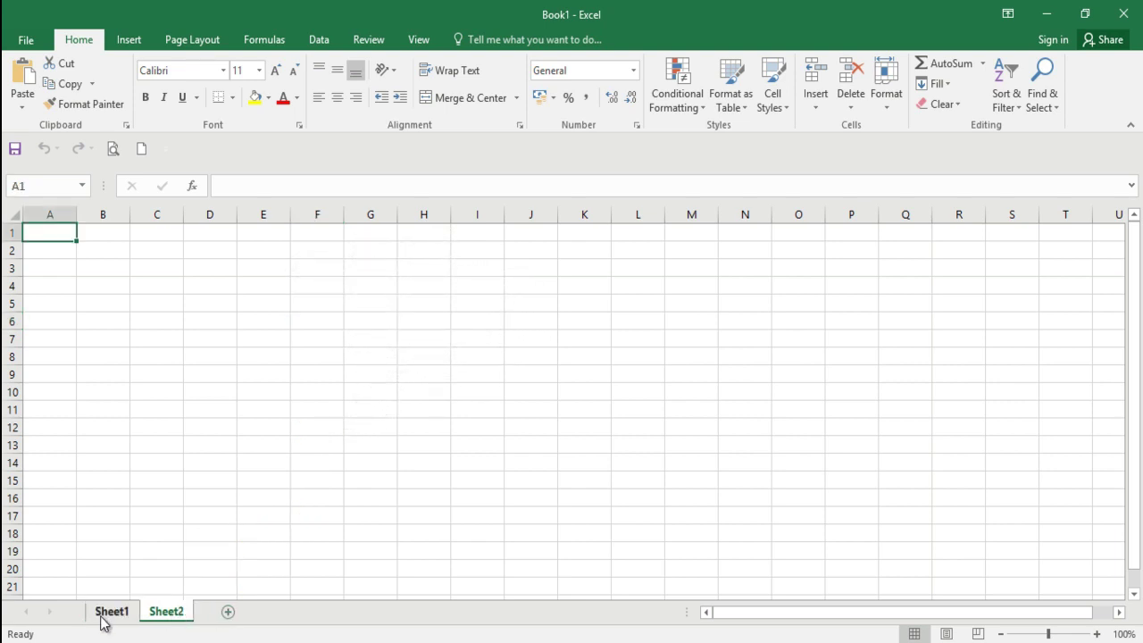
left_click(104, 616)
left_click(149, 616)
left_click(119, 616)
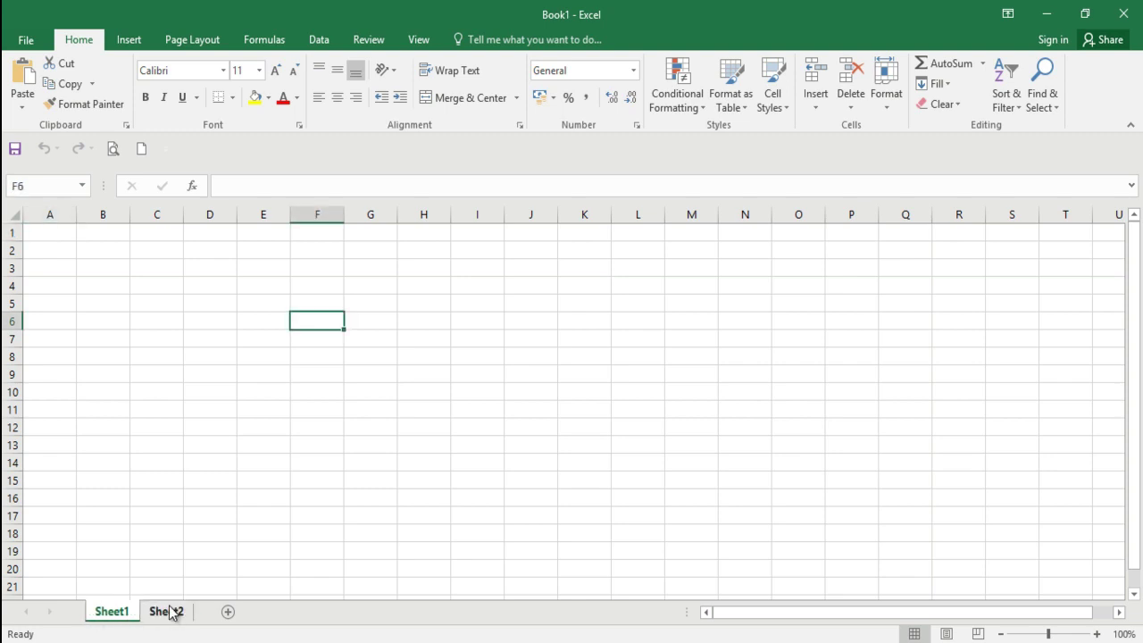
- Enter 'sheet 1' in B4 on Sheet1 and 'sheet 2' in B4 on Sheet2
left_click(96, 282)
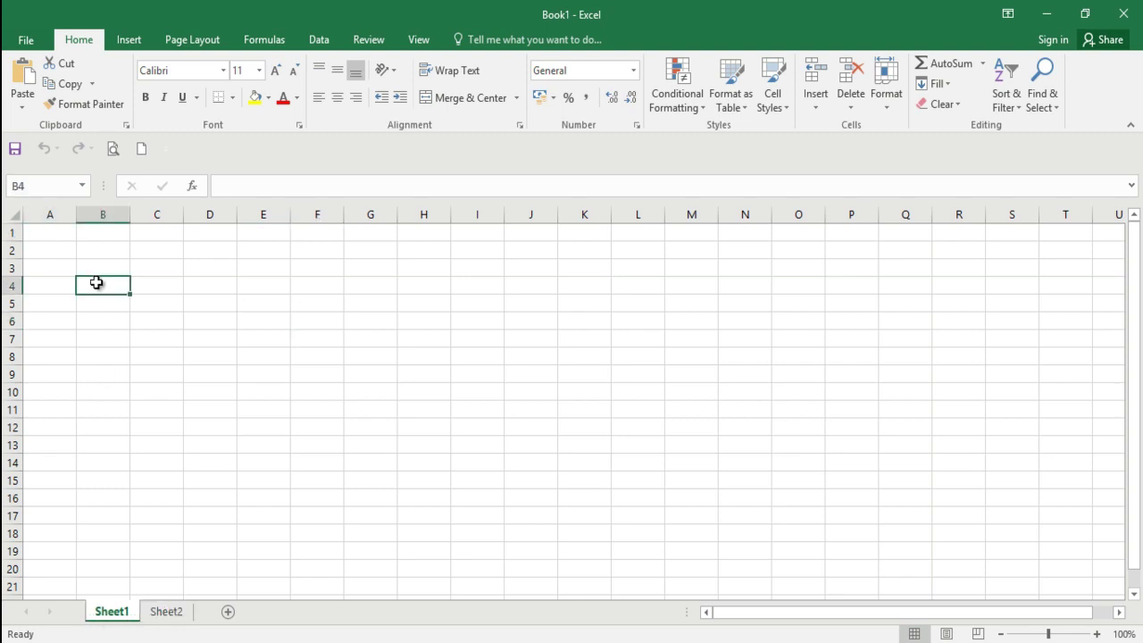
type("sheet 1")
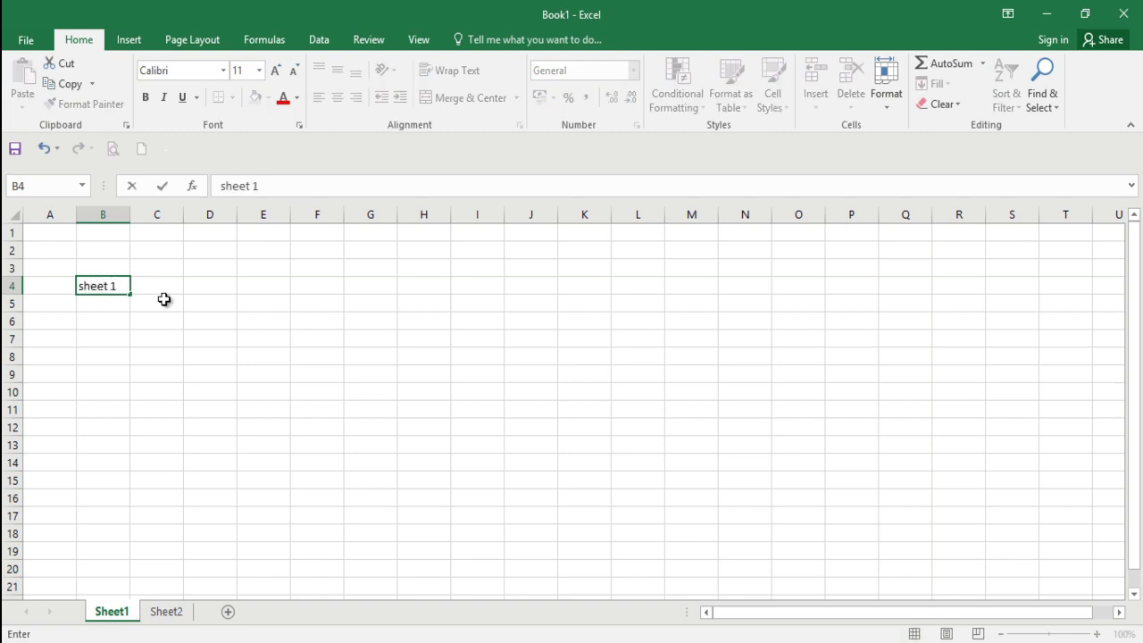
left_click(277, 410)
left_click(163, 607)
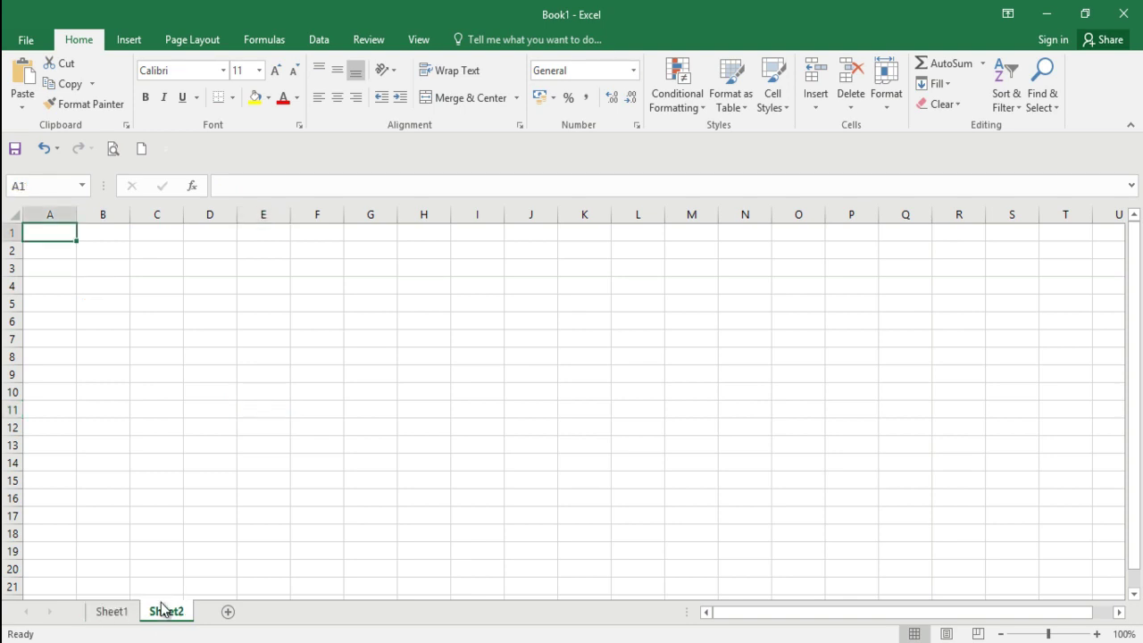
left_click(105, 285)
type("sheet 2")
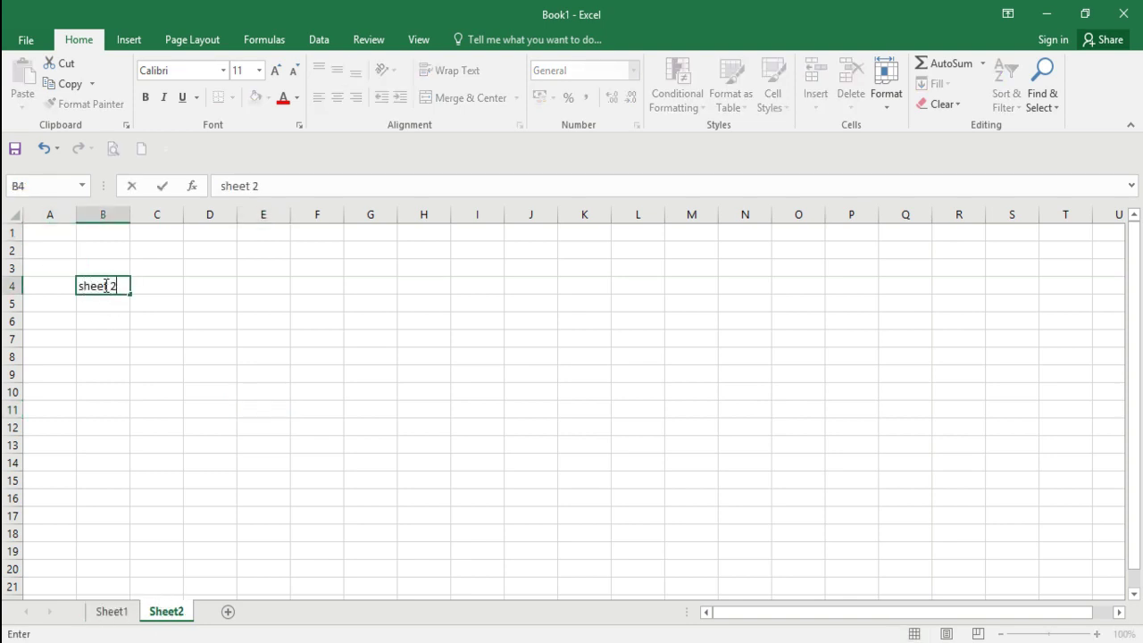
key("Return")
left_click(112, 612)
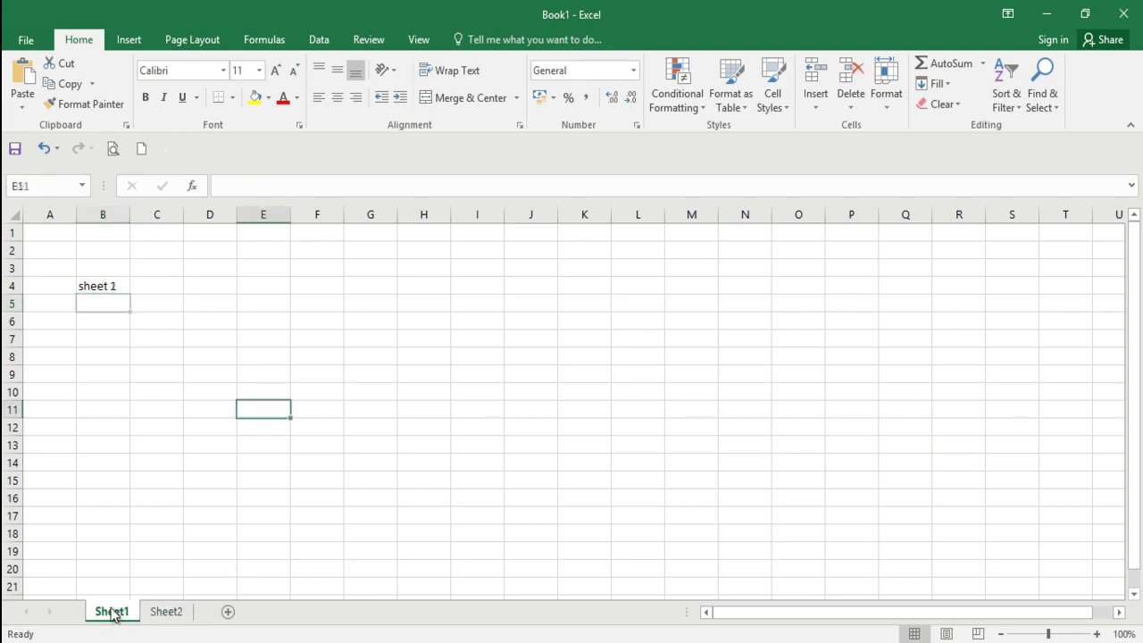
left_click(153, 613)
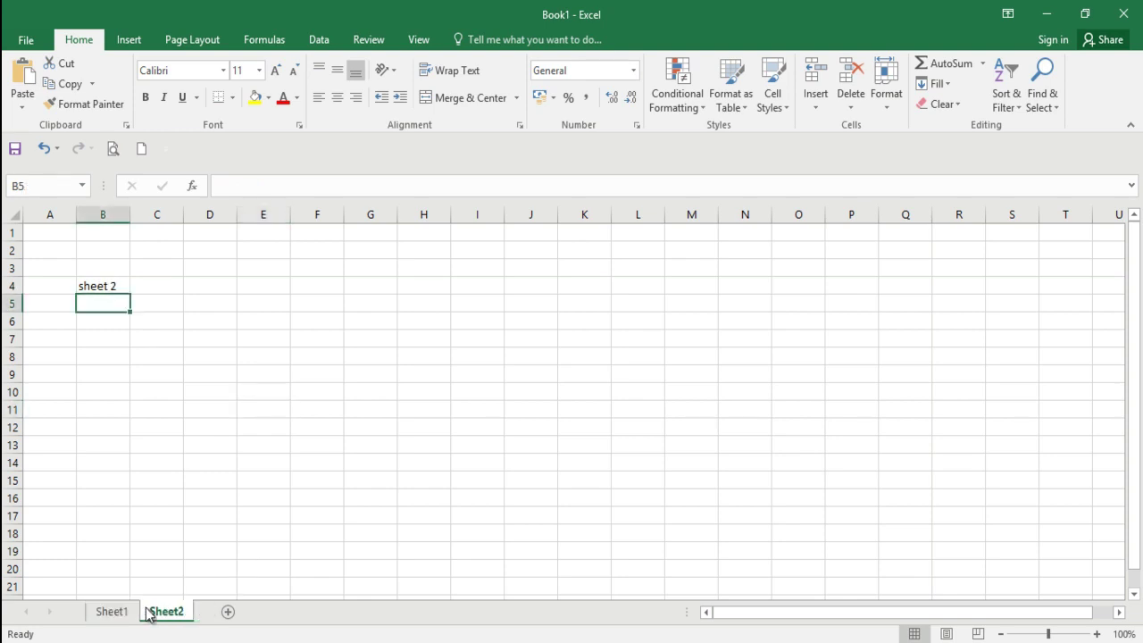
- Add seven new worksheets, Sheet3 through Sheet9
left_click(229, 612)
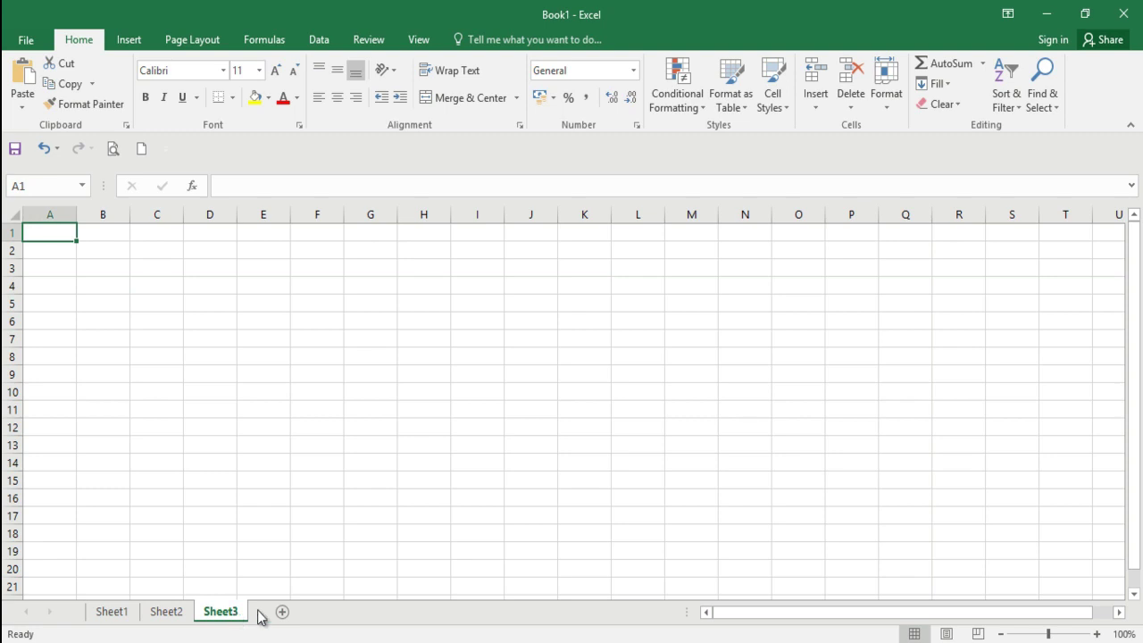
left_click(286, 613)
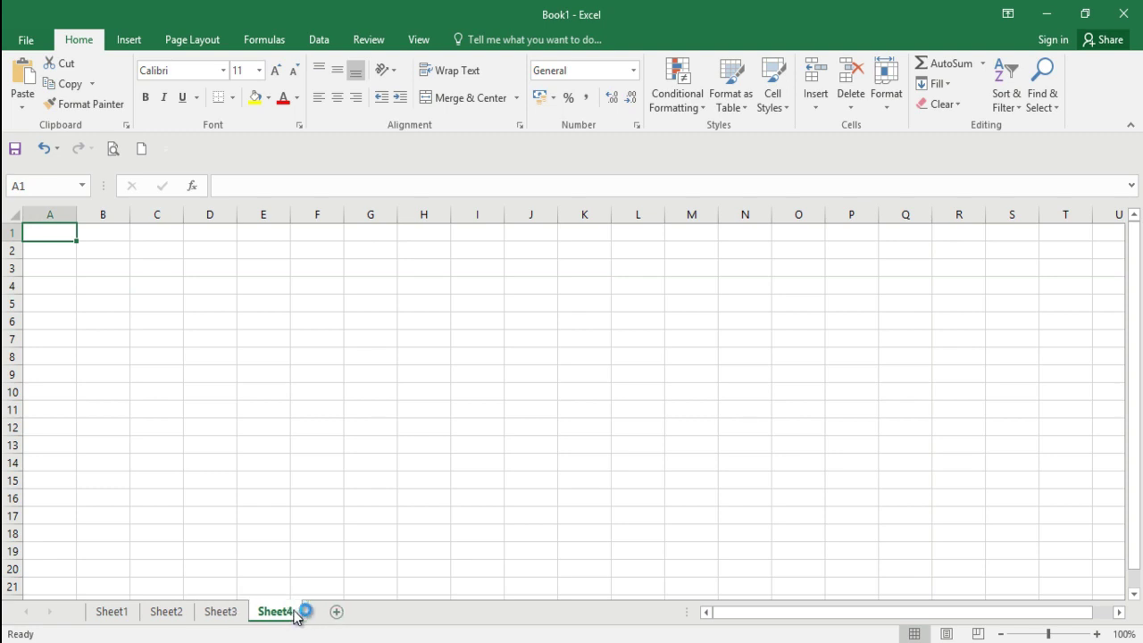
left_click(333, 614)
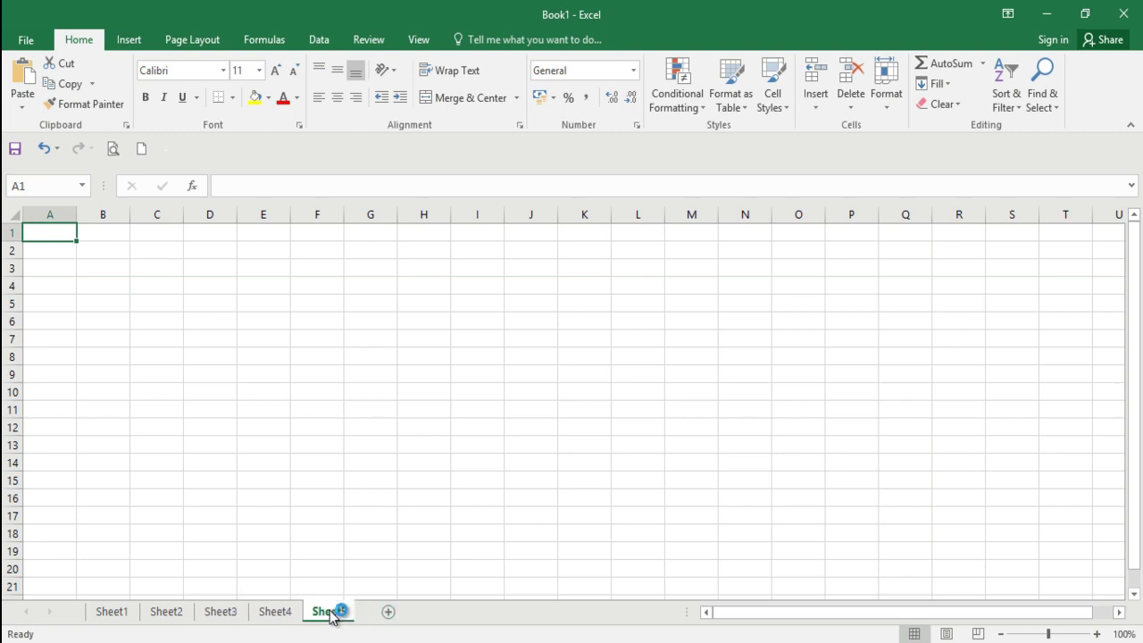
left_click(391, 612)
left_click(451, 615)
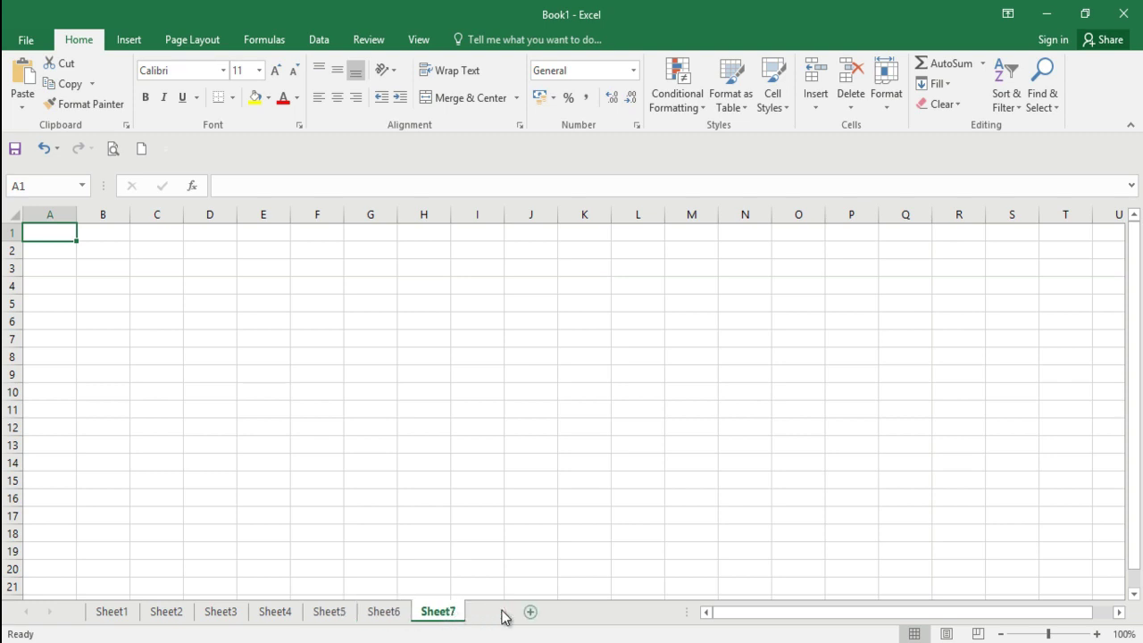
left_click(531, 612)
left_click(554, 612)
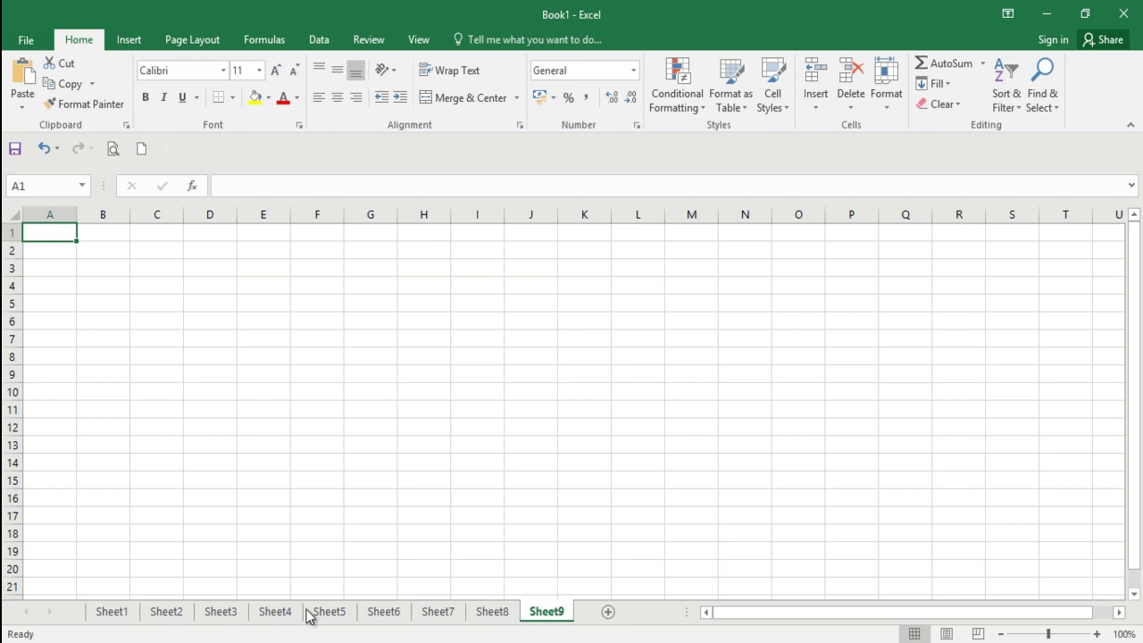
- Step through the tabs Sheet1 to Sheet9, then add Sheet10
left_click(114, 612)
left_click(164, 614)
left_click(219, 616)
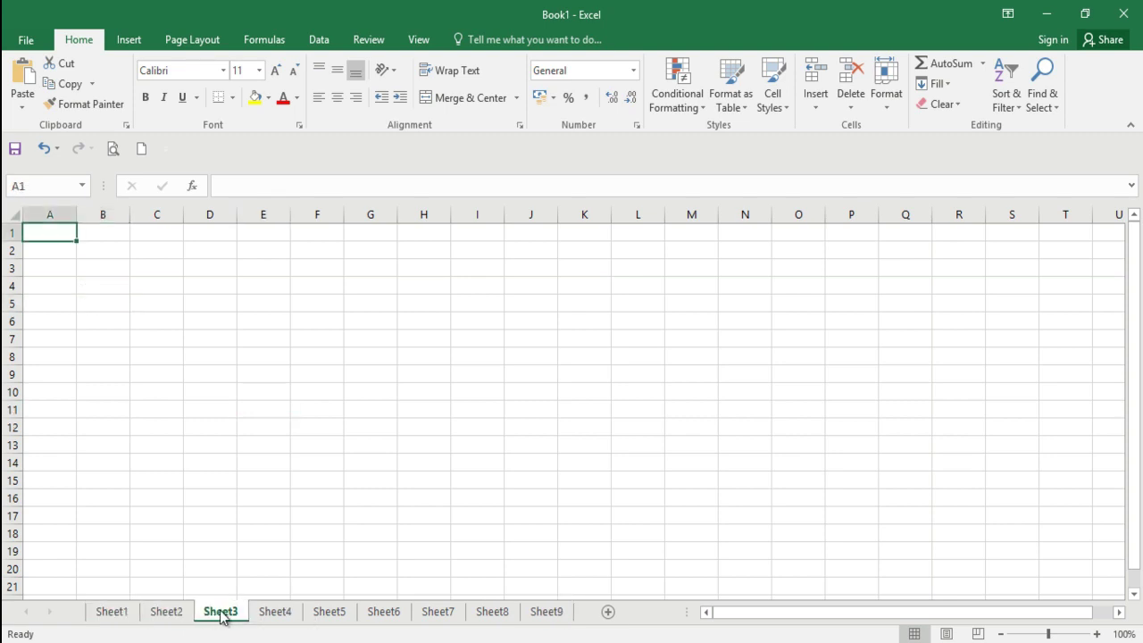
left_click(294, 621)
left_click(332, 617)
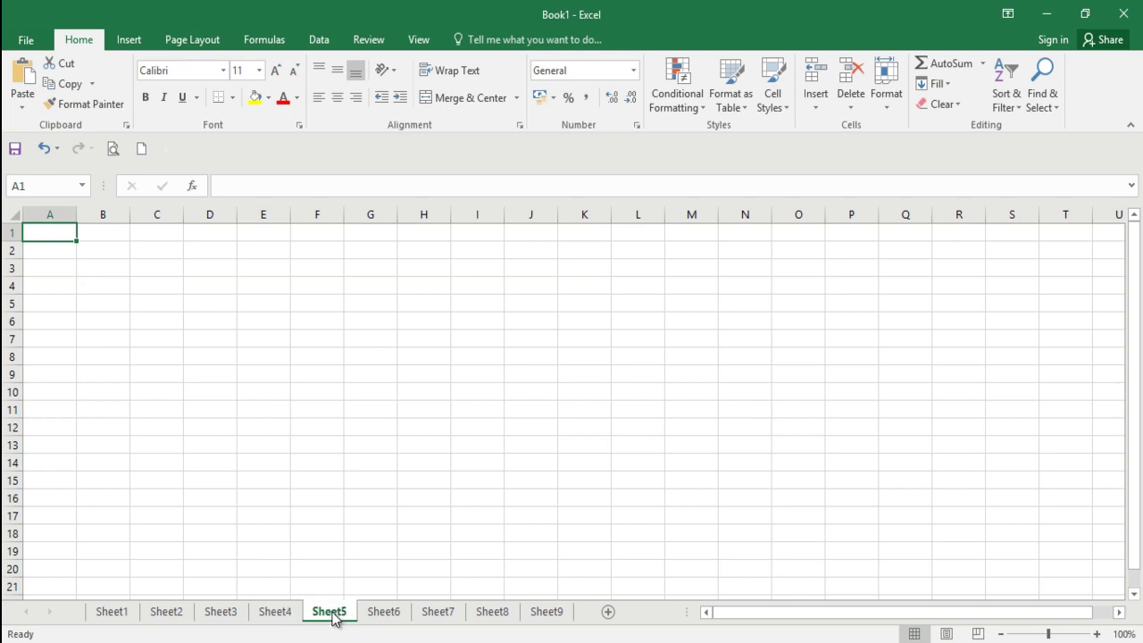
left_click(392, 617)
left_click(428, 617)
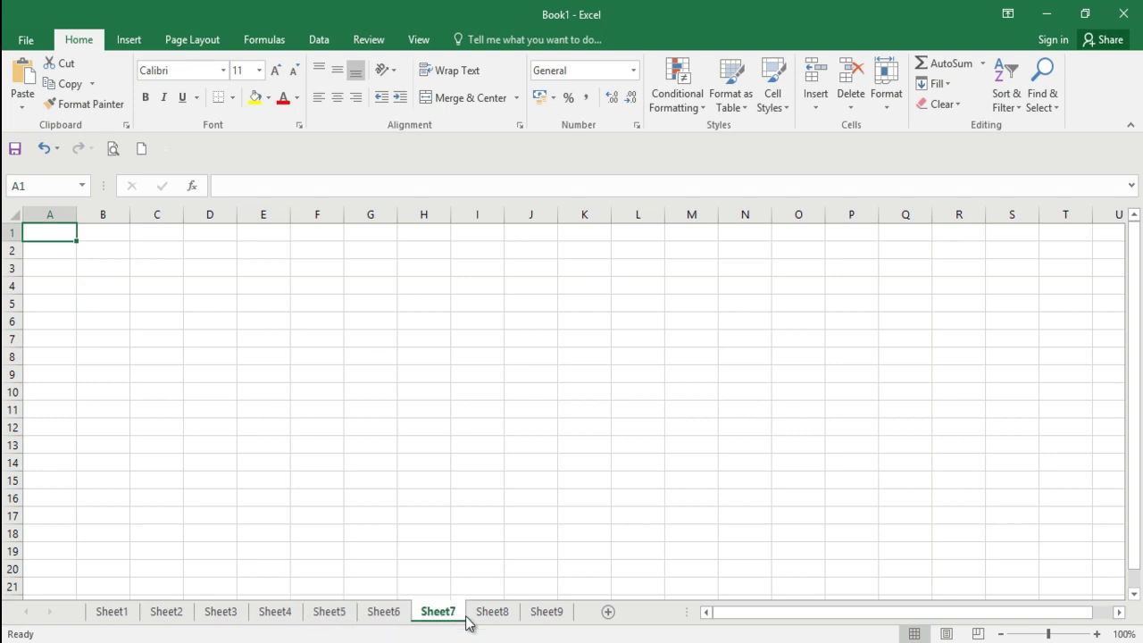
left_click(488, 619)
left_click(536, 615)
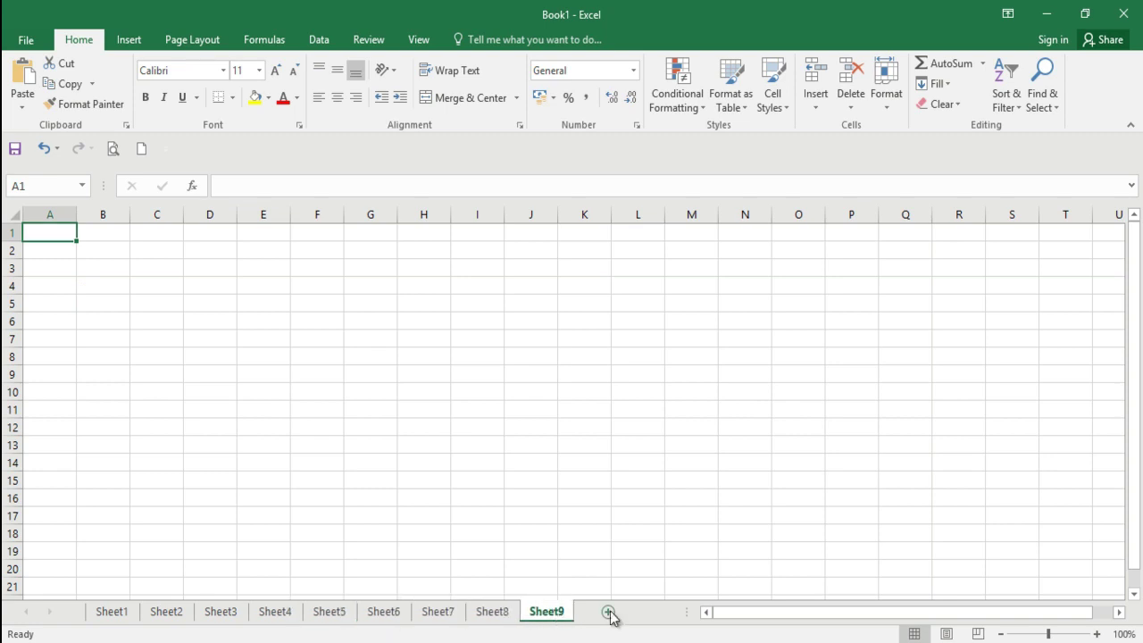
left_click(613, 613)
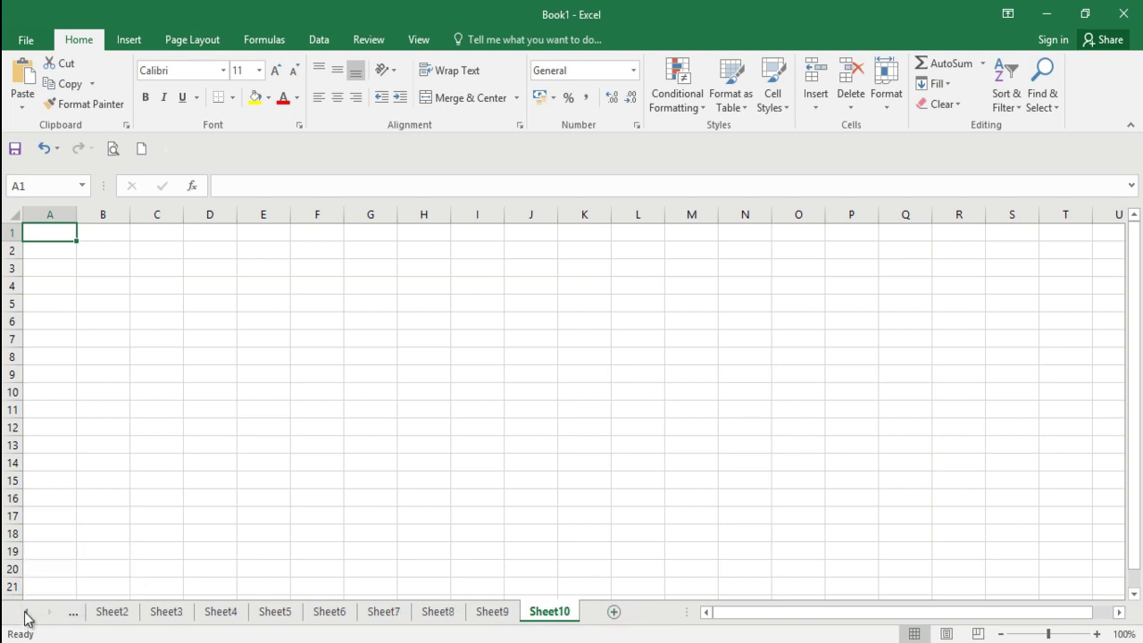
- Add Sheet11 and Sheet12, and jump between cell A1 and the last column XFD1
left_click(615, 614)
left_click(616, 611)
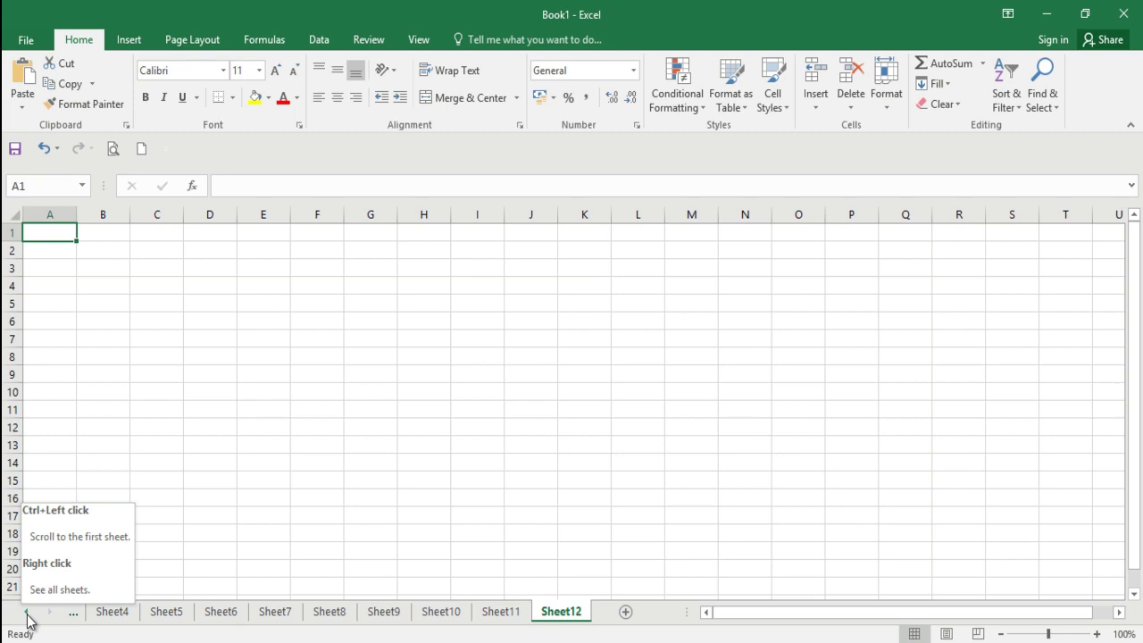
key("ctrl+Right")
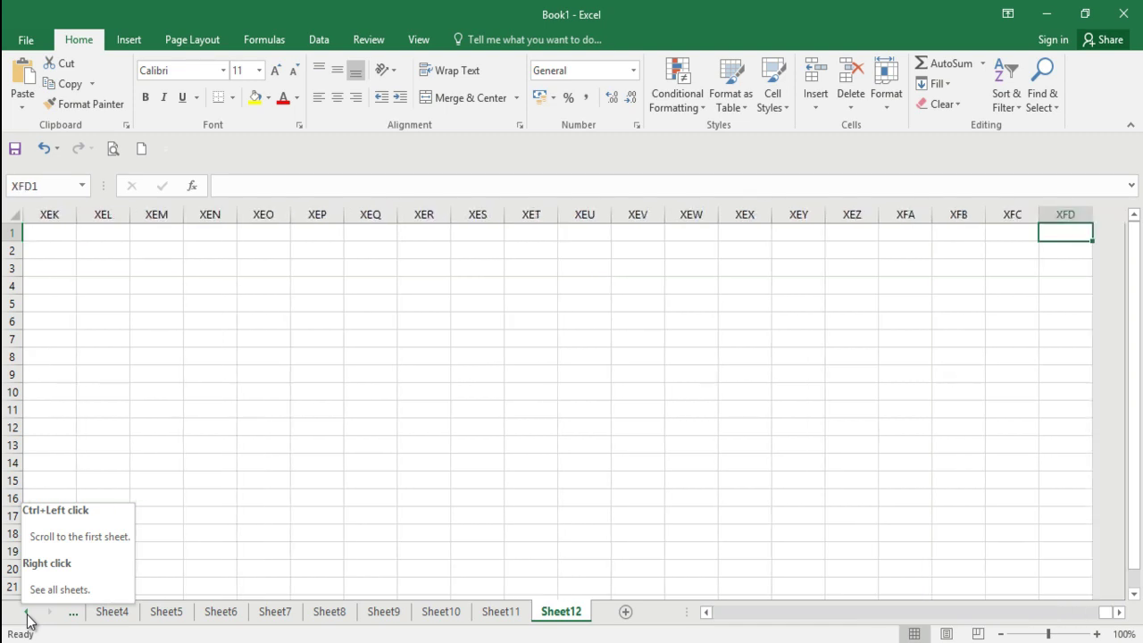
key("ctrl+Left")
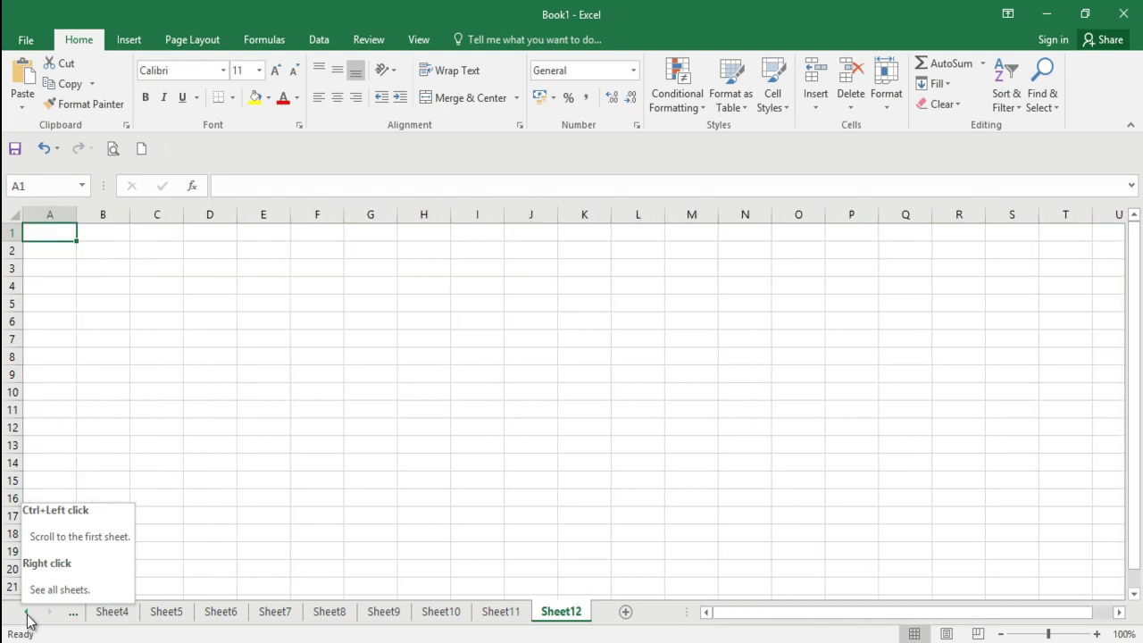
left_click(28, 613)
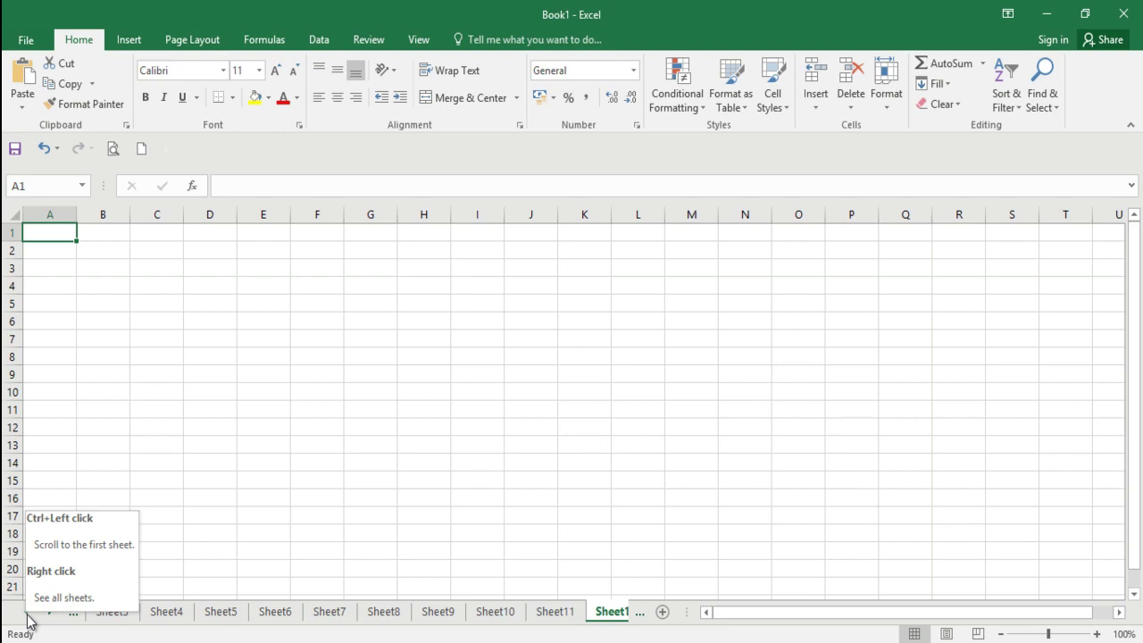
key("Right")
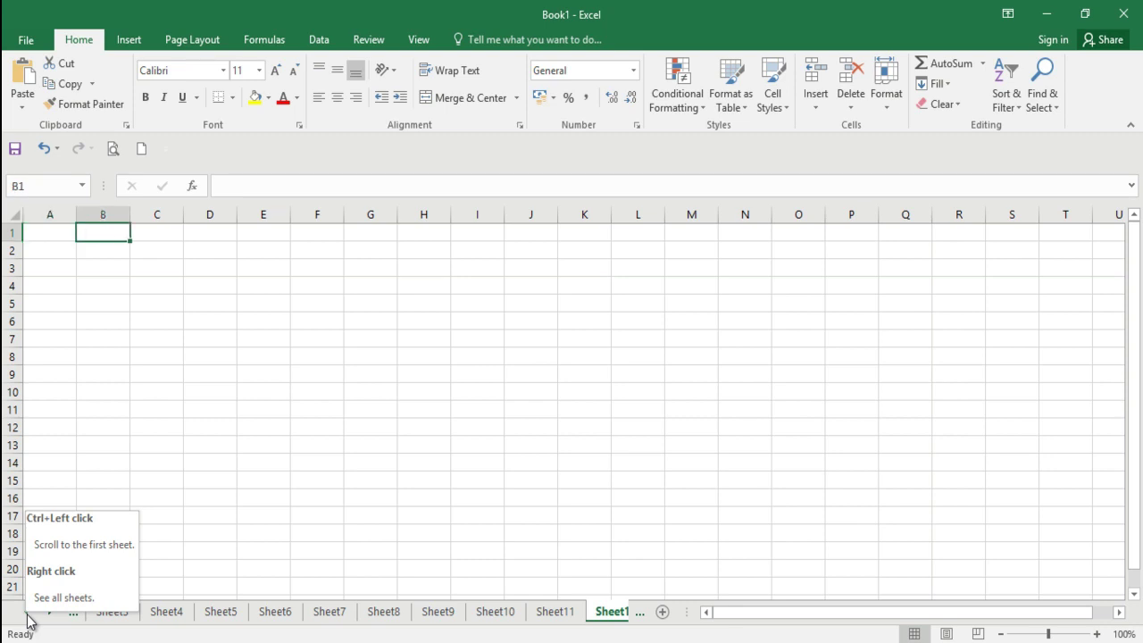
key("Left")
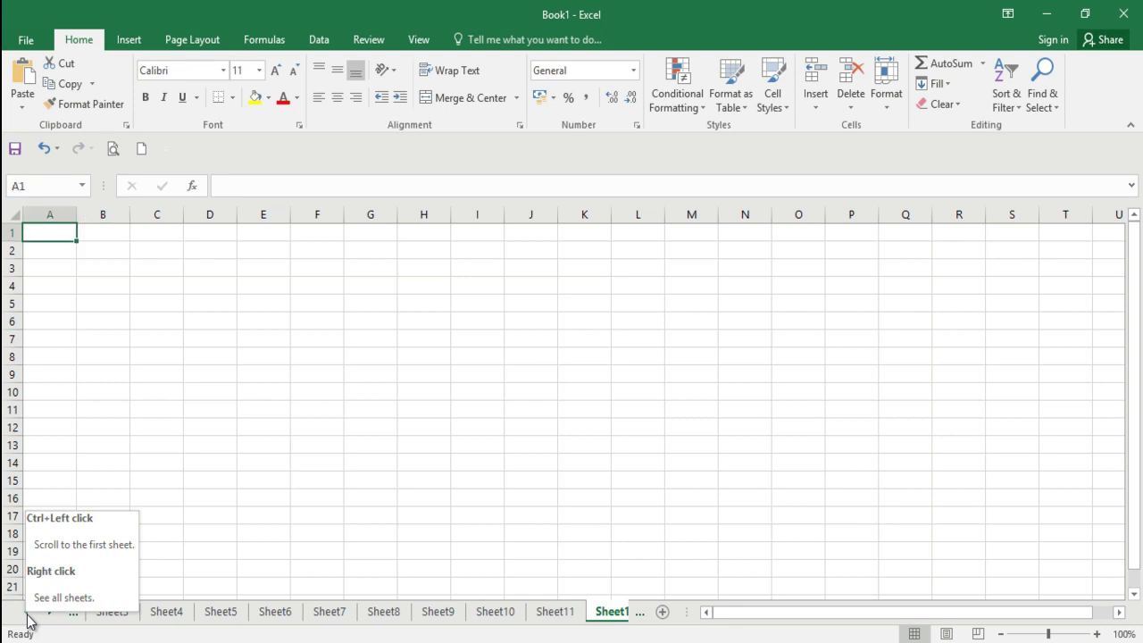
key("ctrl+Right")
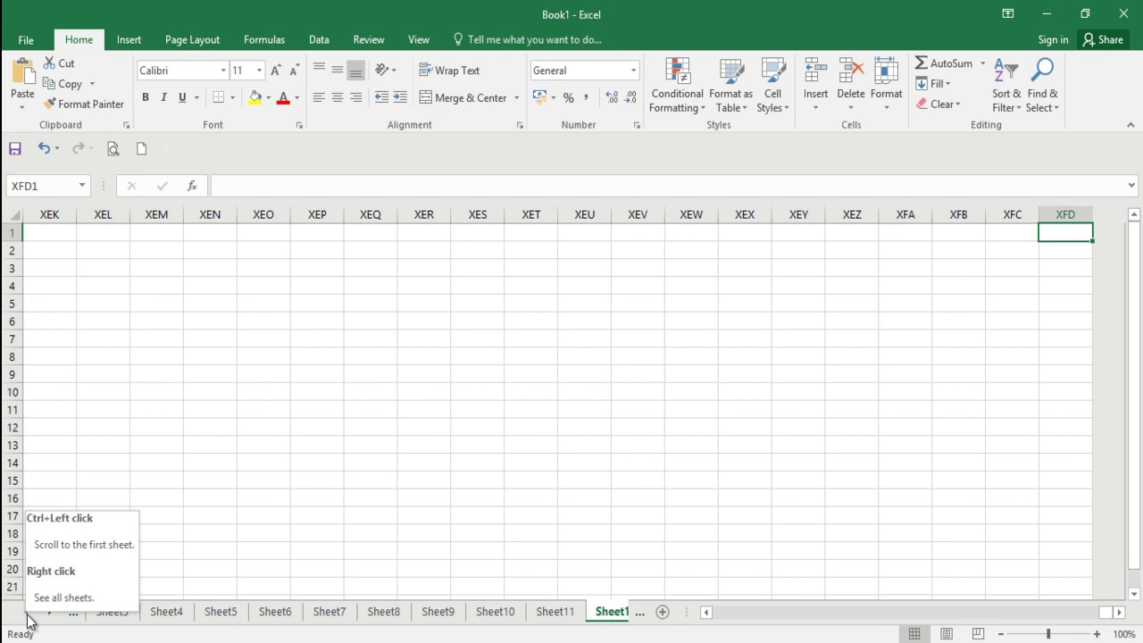
key("ctrl+Left")
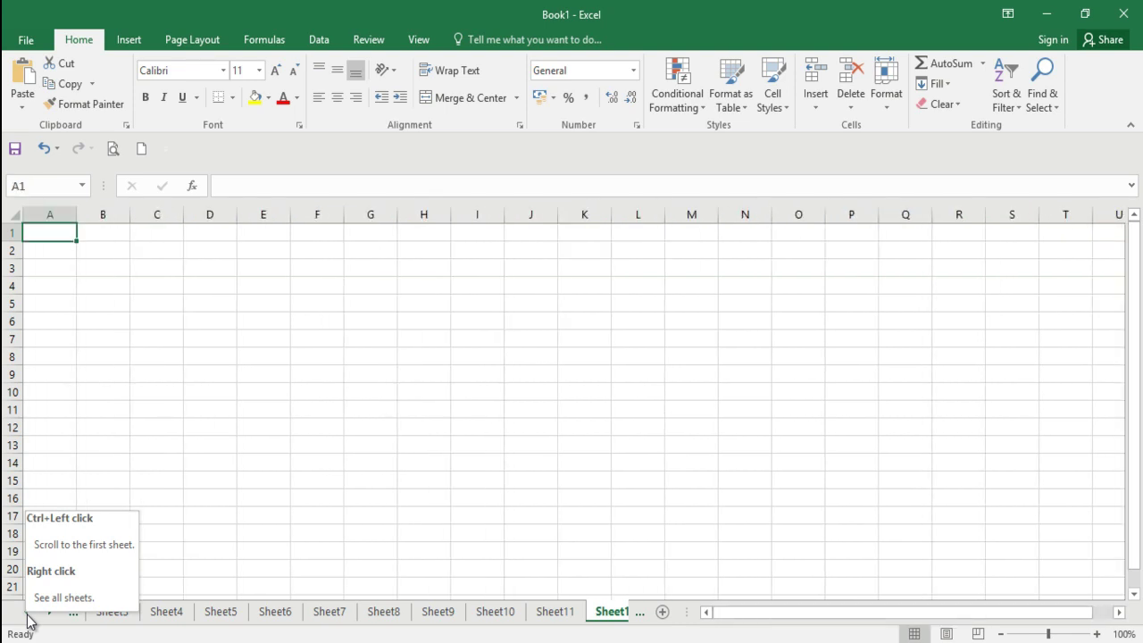
- Scroll the sheet-tab bar from Sheet1 onward until Sheet12 shows fully
left_click(327, 373)
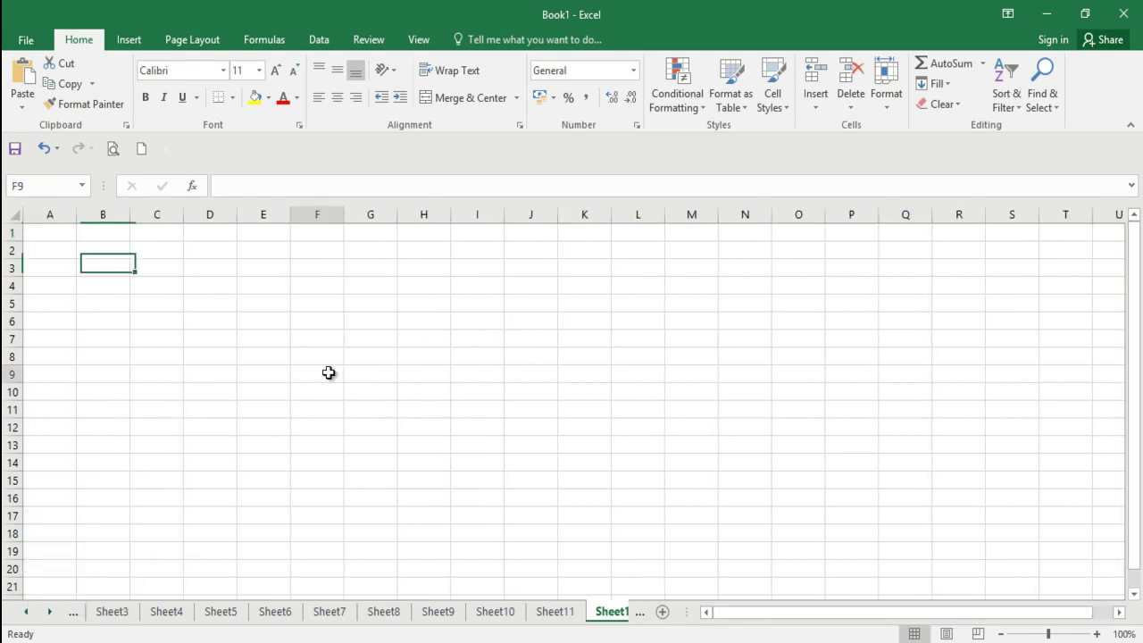
left_click(25, 613)
left_click(25, 613)
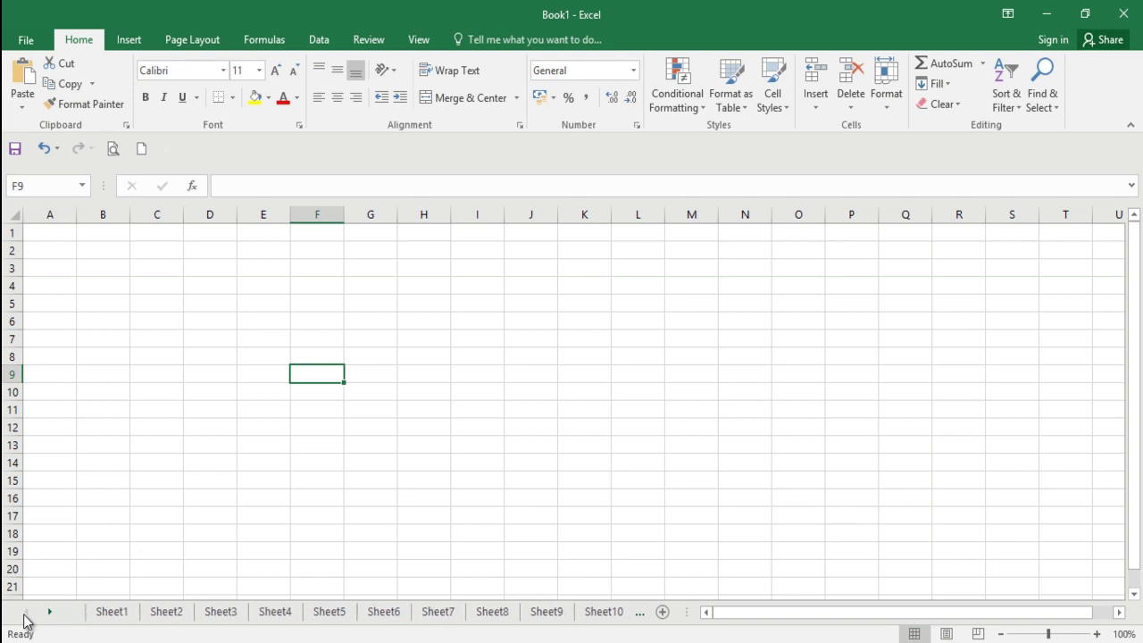
left_click(50, 614)
left_click(51, 615)
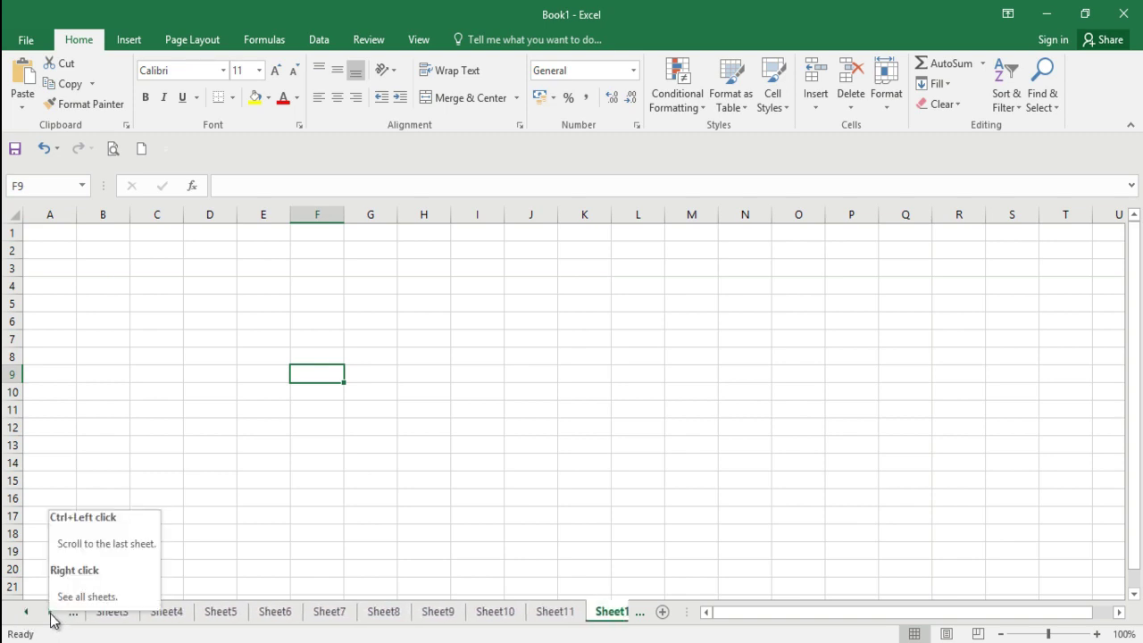
left_click(51, 615)
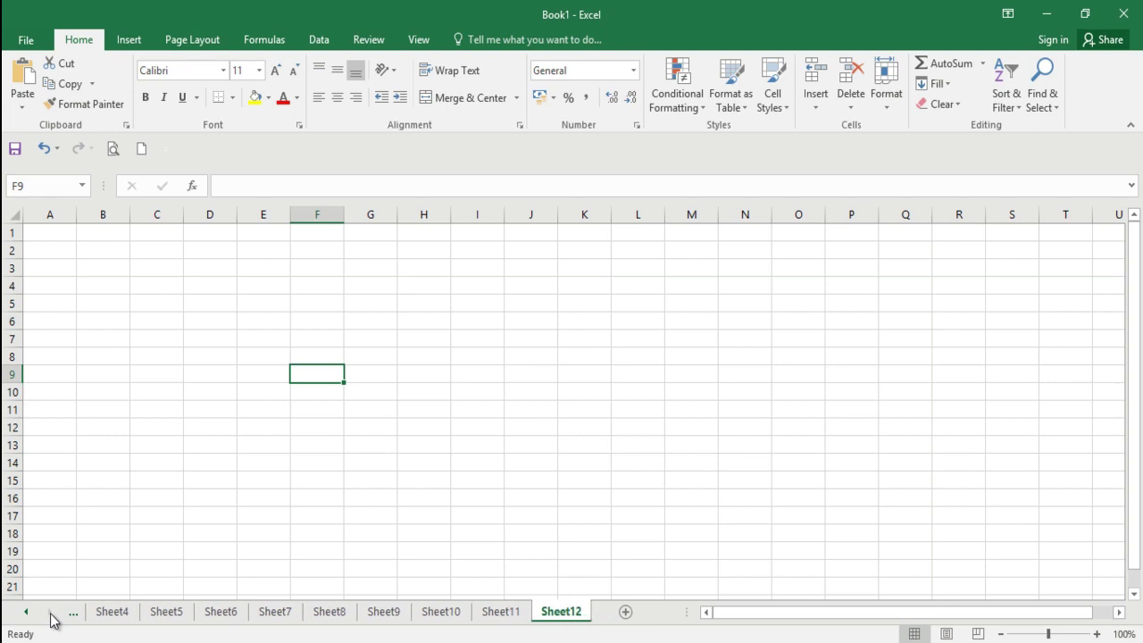
- Select various cells on the empty sheet, including G9, C6, C8 and D7
left_click(373, 379)
left_click(136, 335)
left_click(397, 379)
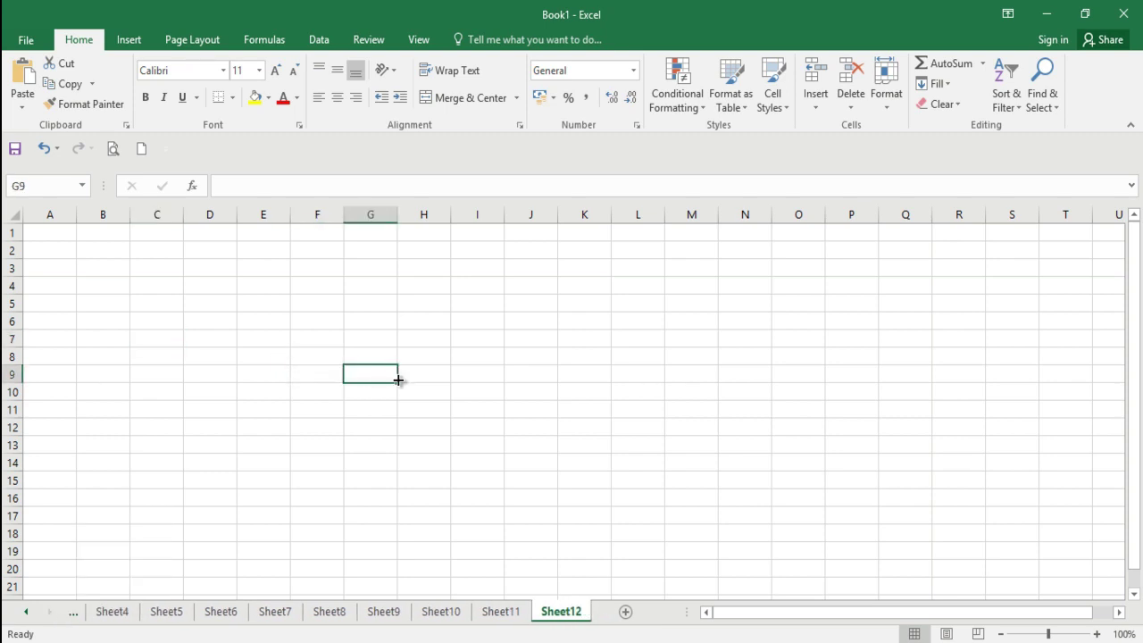
left_click(158, 429)
left_click(173, 317)
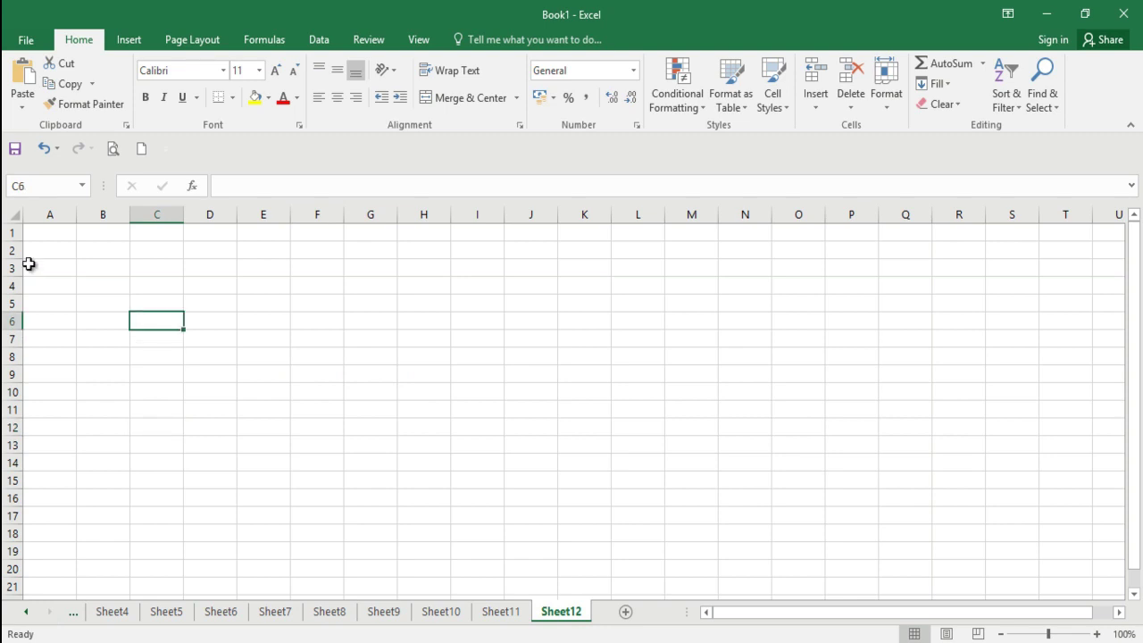
left_click(117, 289)
left_click(143, 355)
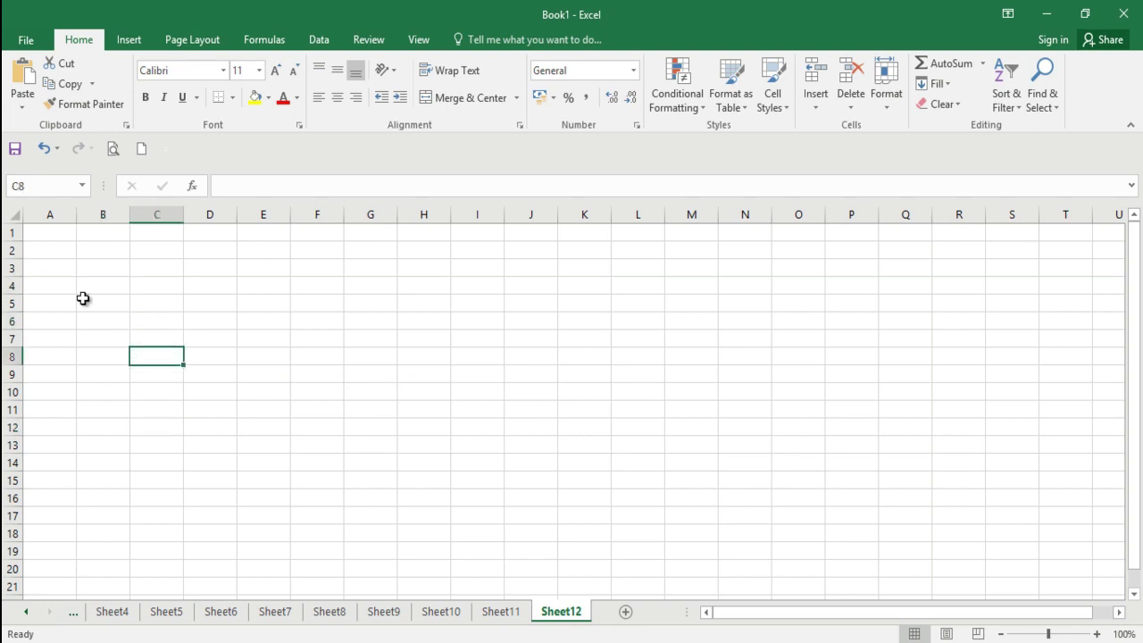
left_click(75, 291)
left_click(213, 338)
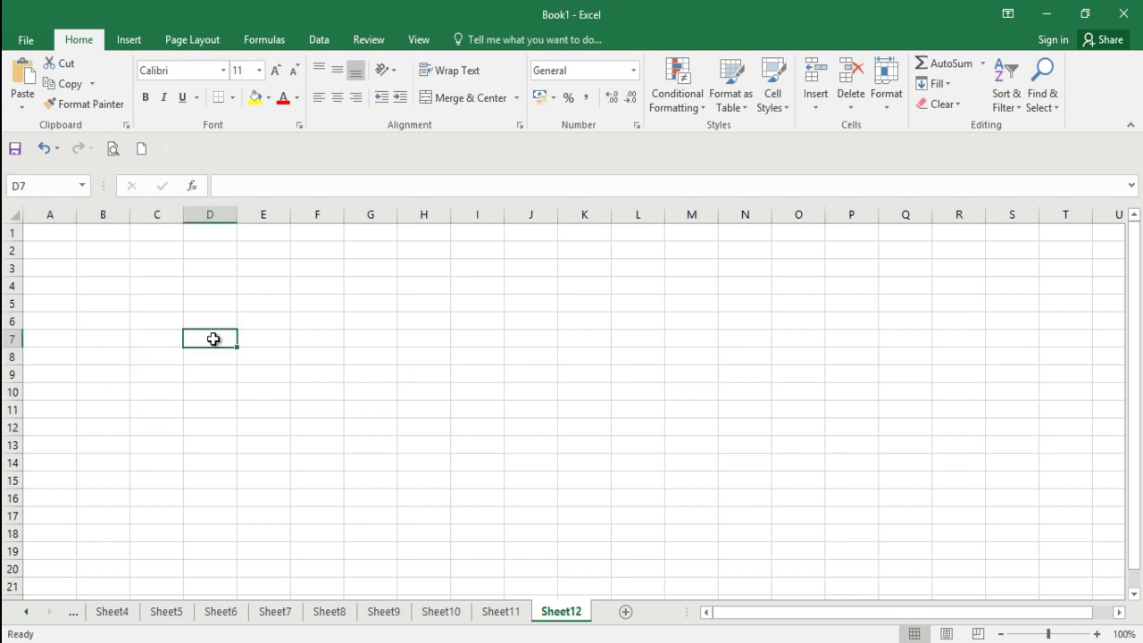
- Scroll the tab bar back to the first sheets and switch to Sheet1
left_click(26, 612)
left_click(26, 612)
left_click(26, 612)
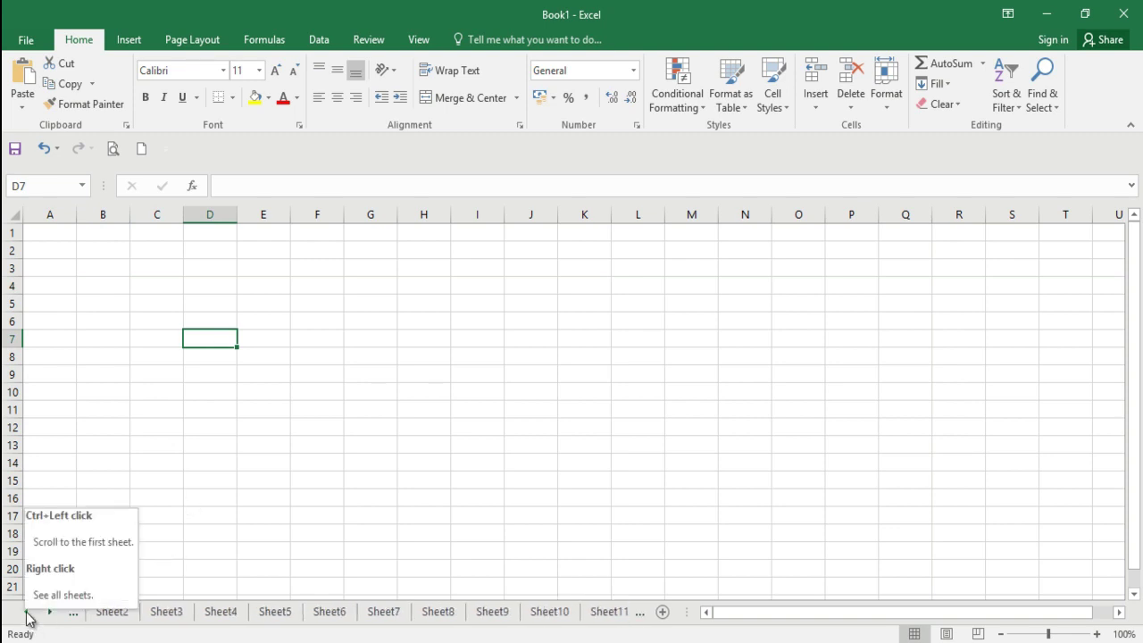
left_click(133, 614)
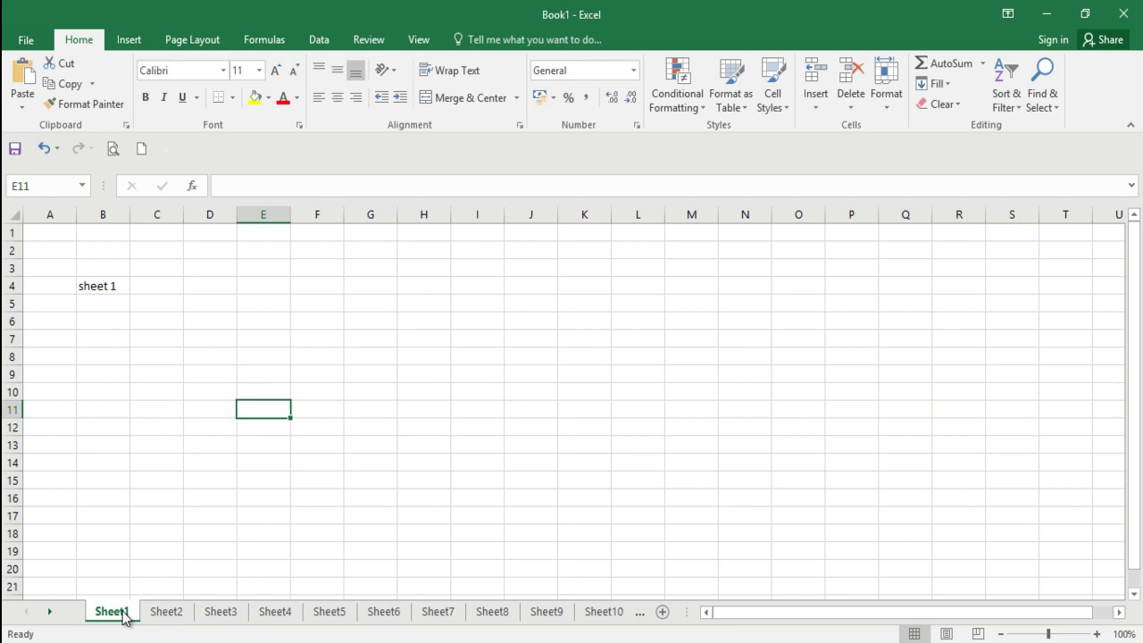
- Colour the Sheet1, Sheet2 and Sheet3 tabs red, green and yellow
right_click(124, 614)
mouse_move(199, 532)
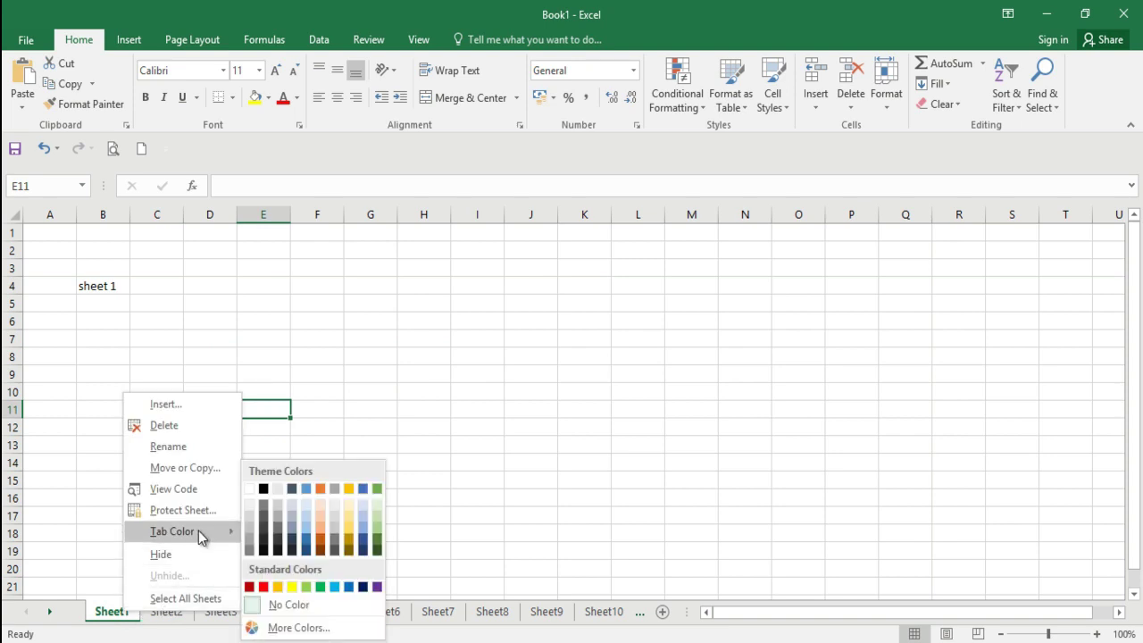
left_click(263, 588)
left_click(172, 617)
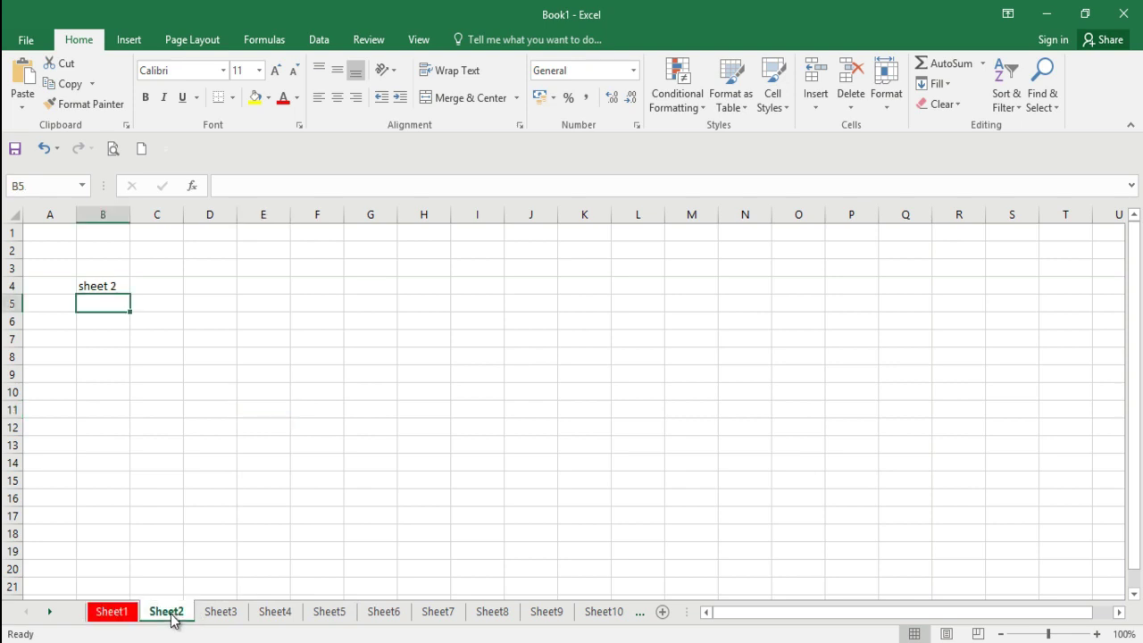
right_click(172, 617)
mouse_move(235, 533)
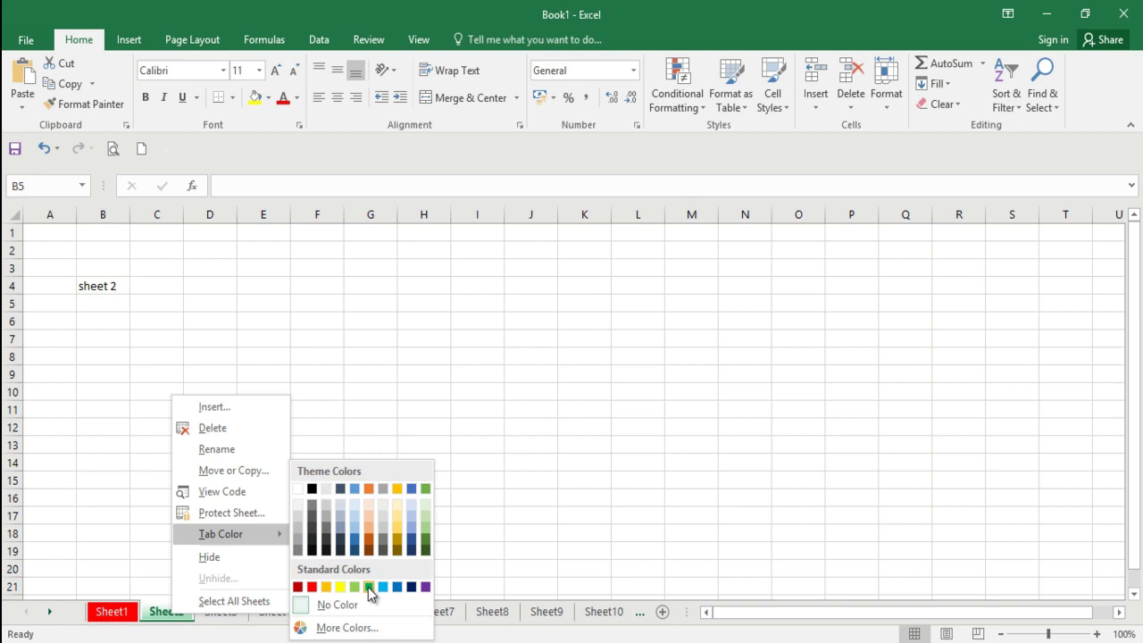
left_click(369, 587)
left_click(237, 613)
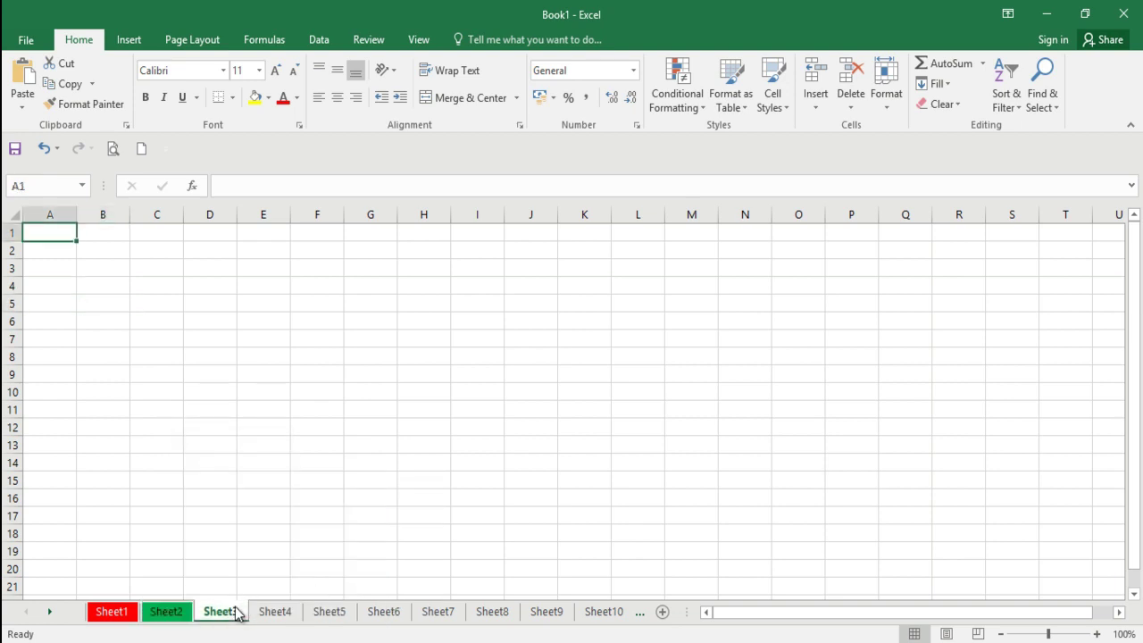
right_click(237, 613)
mouse_move(301, 534)
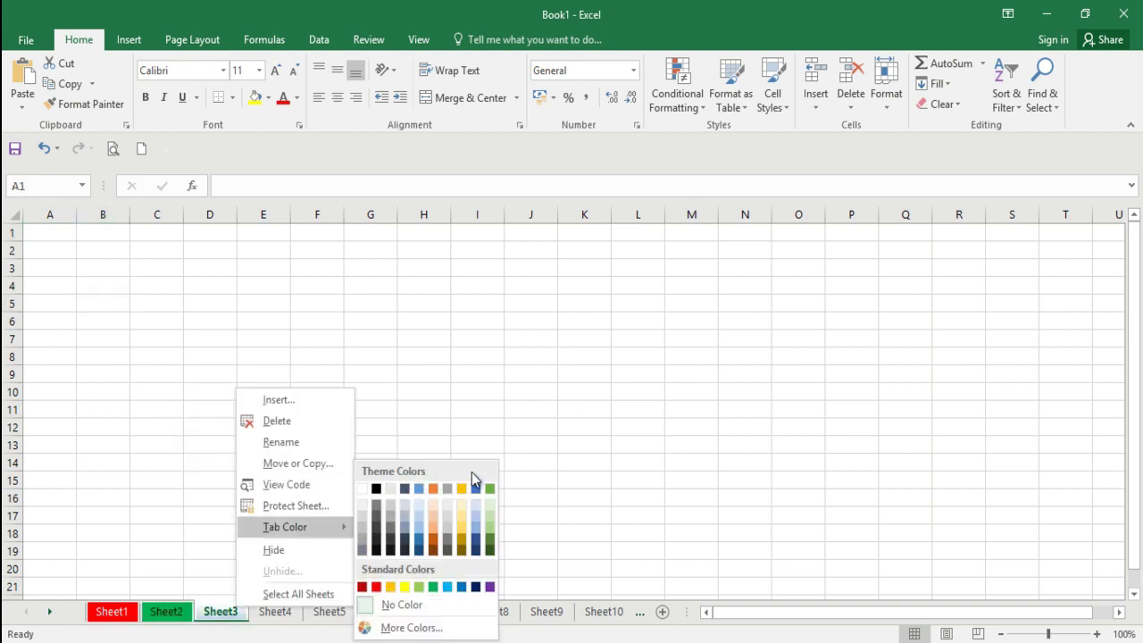
left_click(405, 587)
- Colour the Sheet4, Sheet5 and Sheet6 tabs navy, light blue and purple
left_click(286, 618)
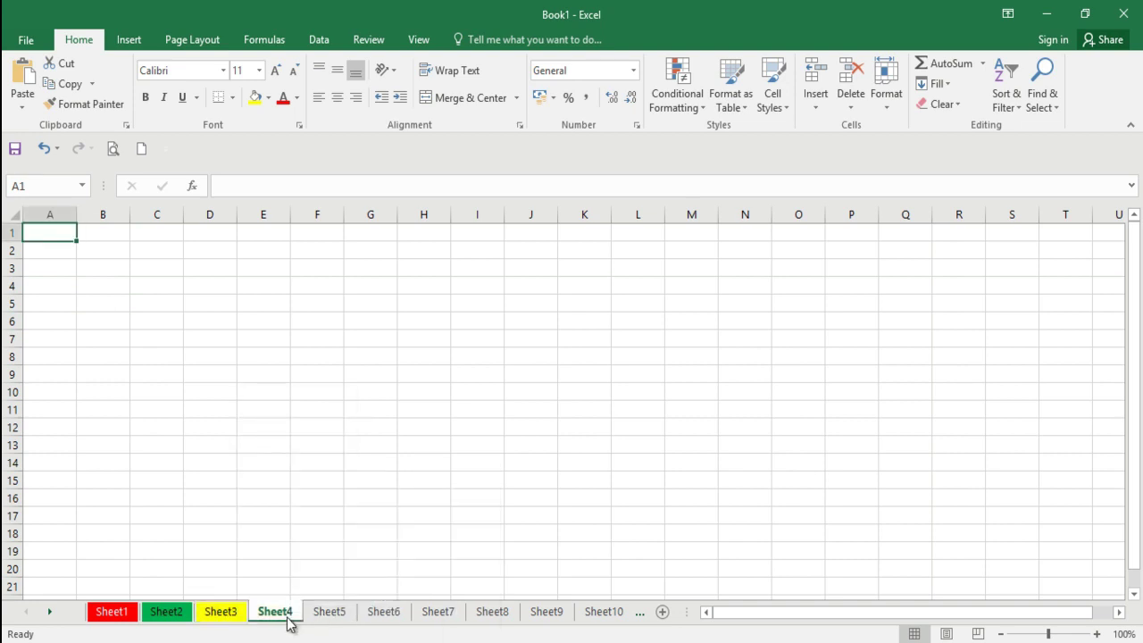
right_click(289, 623)
mouse_move(347, 536)
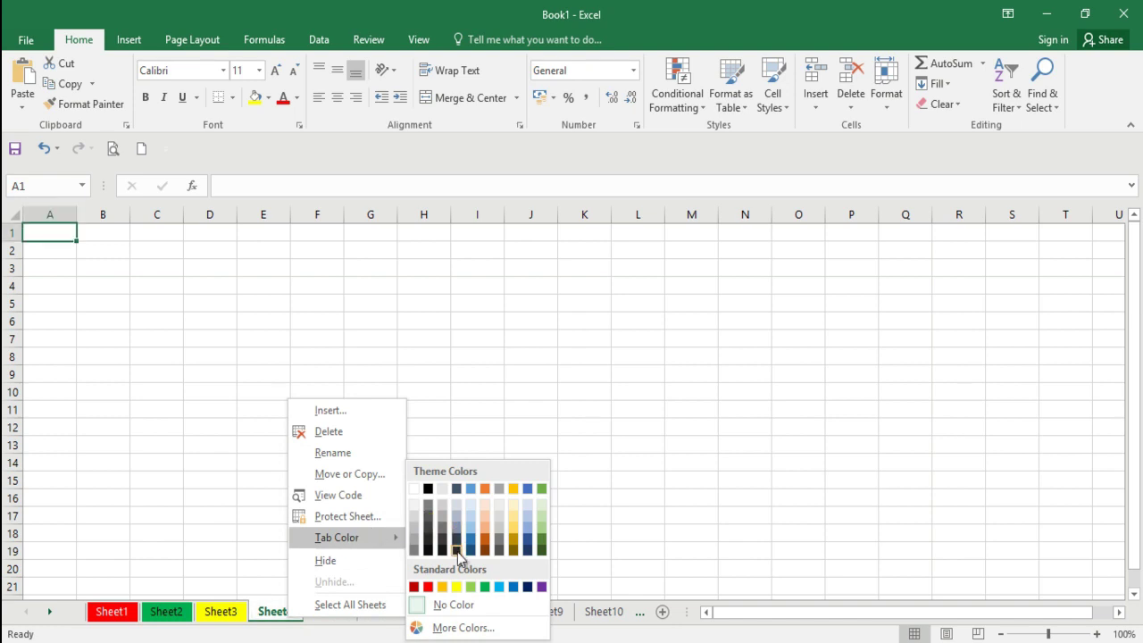
left_click(526, 586)
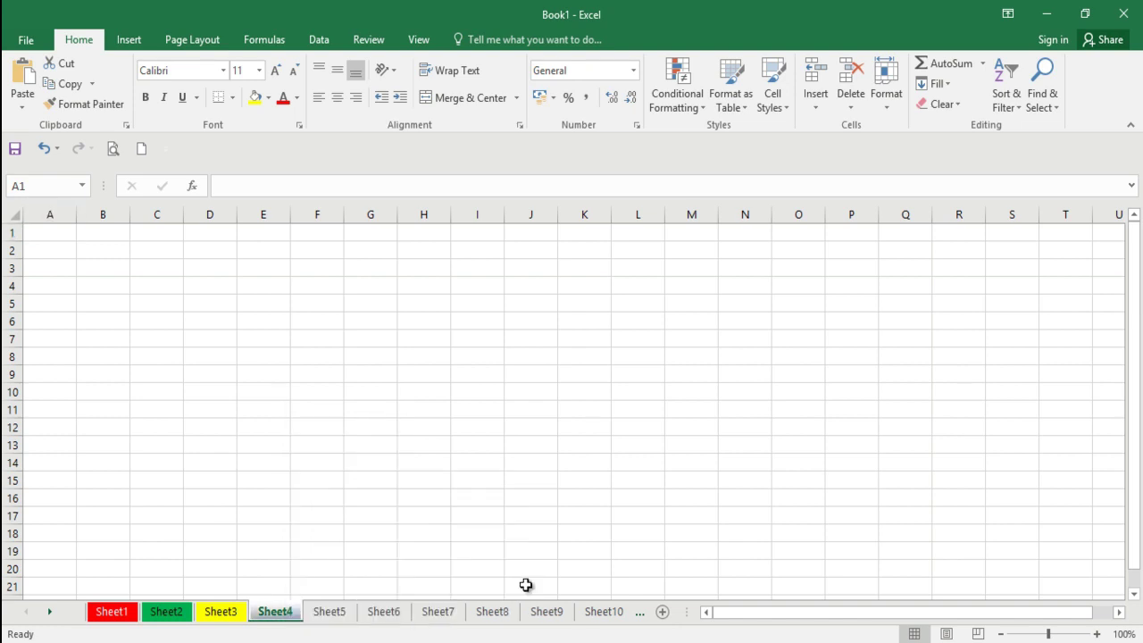
right_click(339, 612)
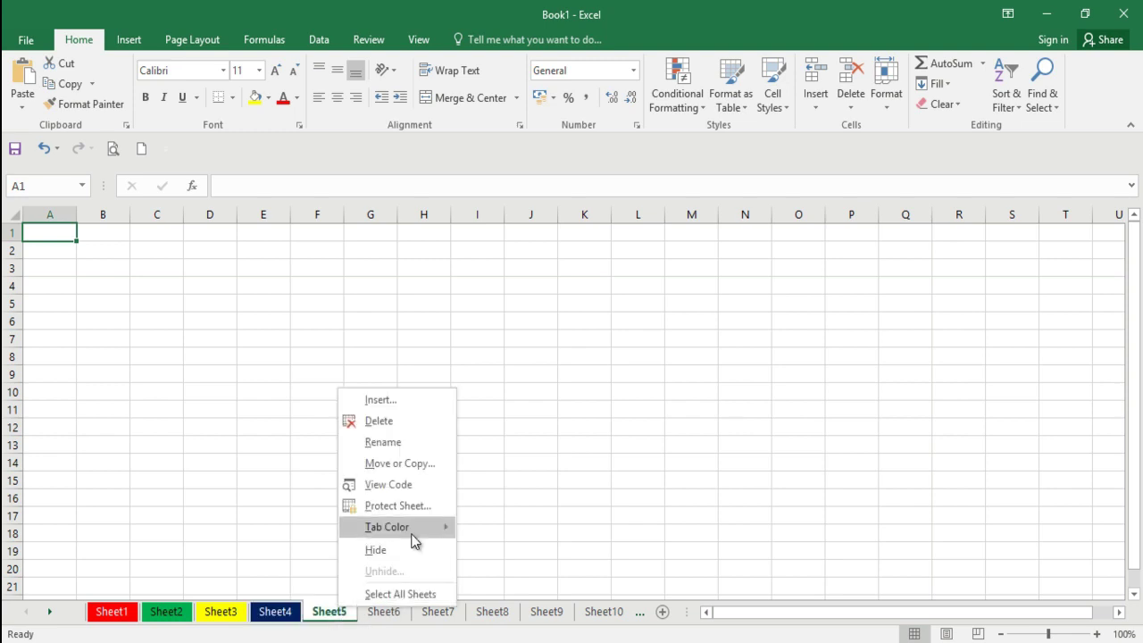
mouse_move(422, 527)
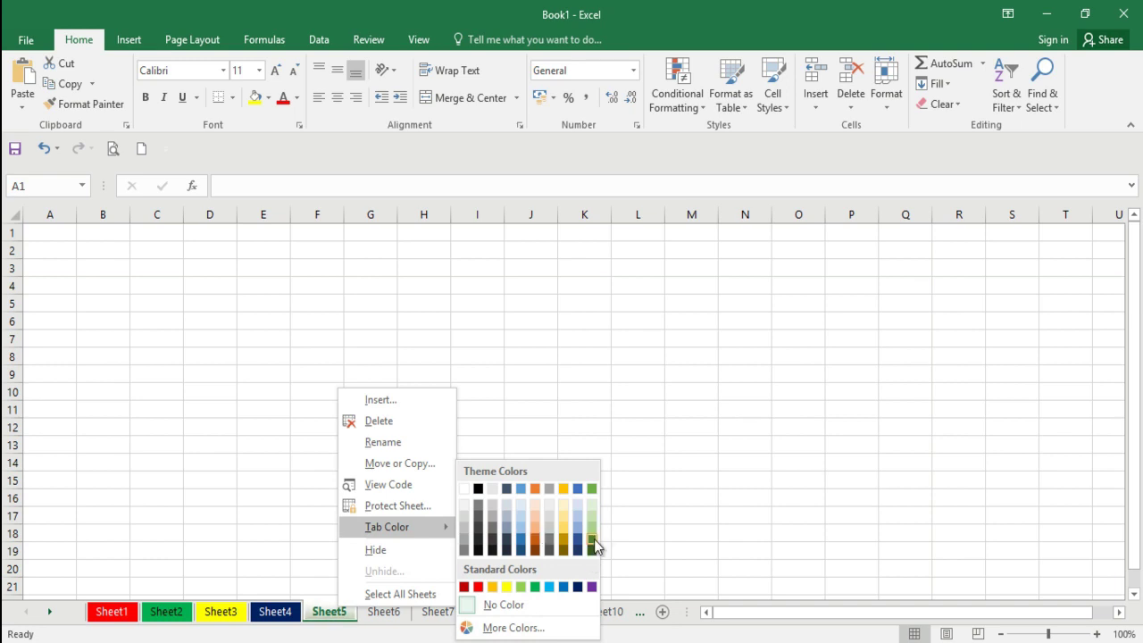
left_click(549, 588)
right_click(384, 614)
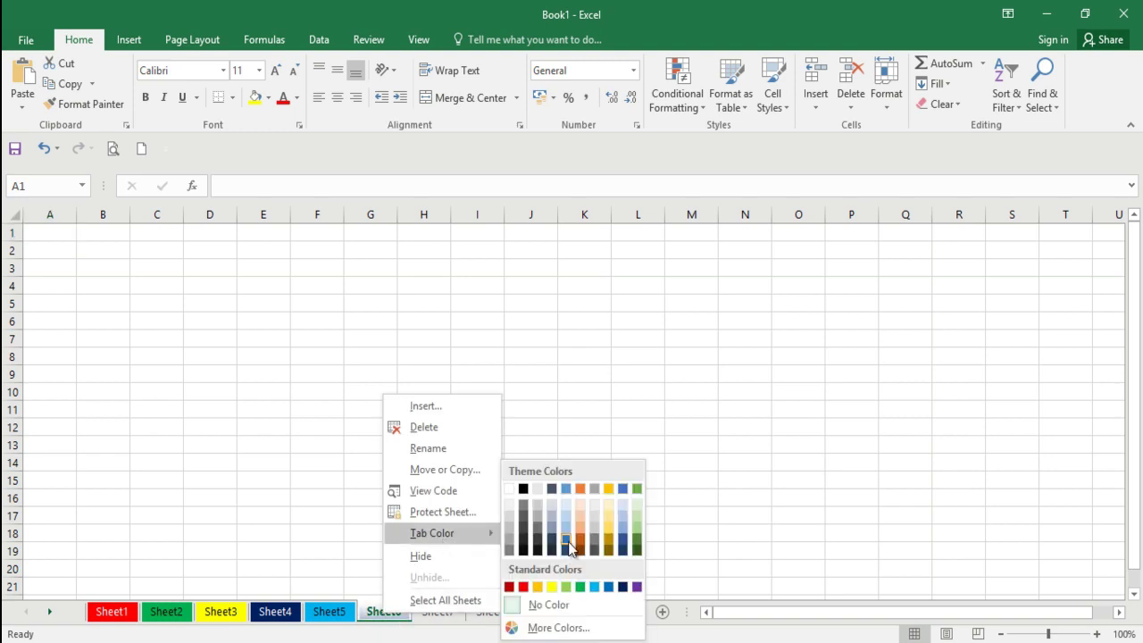
left_click(638, 587)
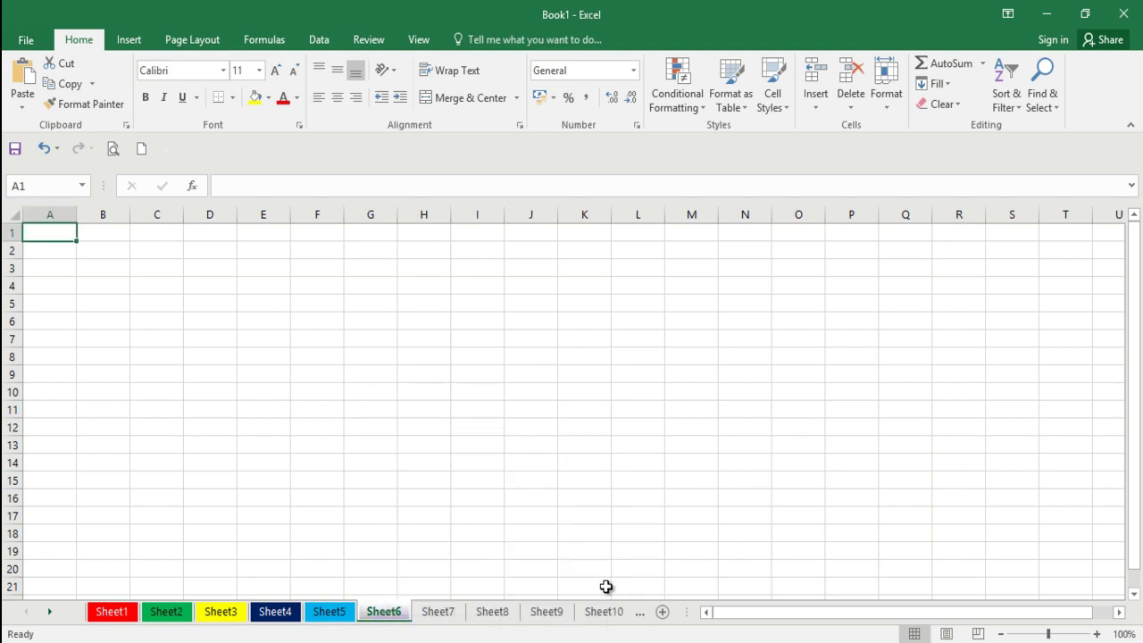
- Colour the Sheet7, Sheet8 and Sheet9 tabs black, light green and orange
left_click(440, 613)
right_click(439, 613)
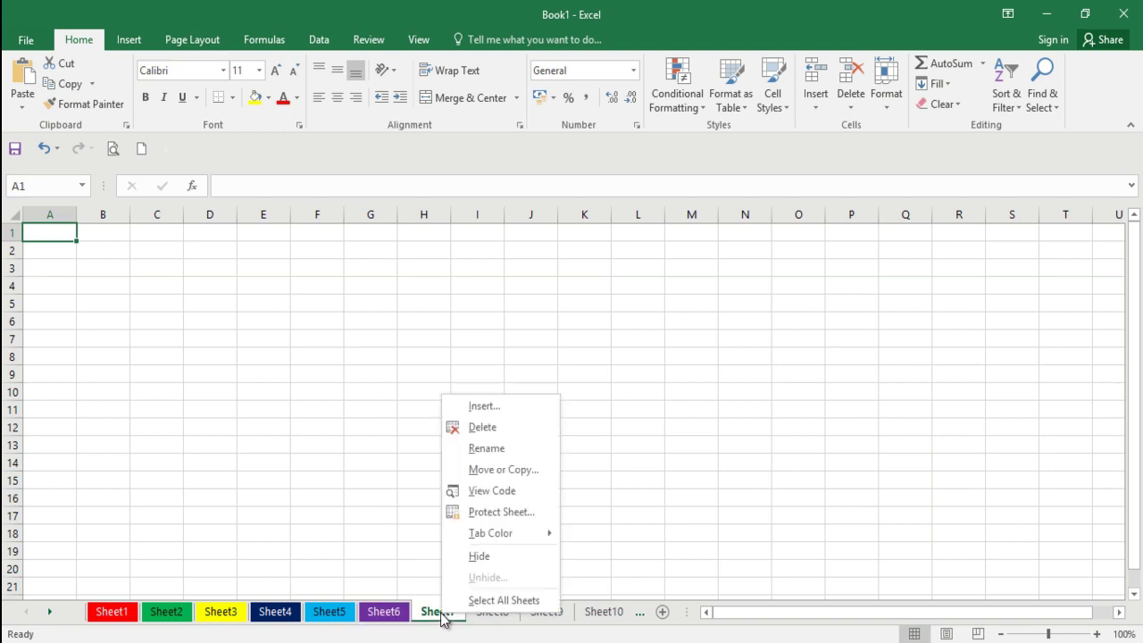
mouse_move(515, 534)
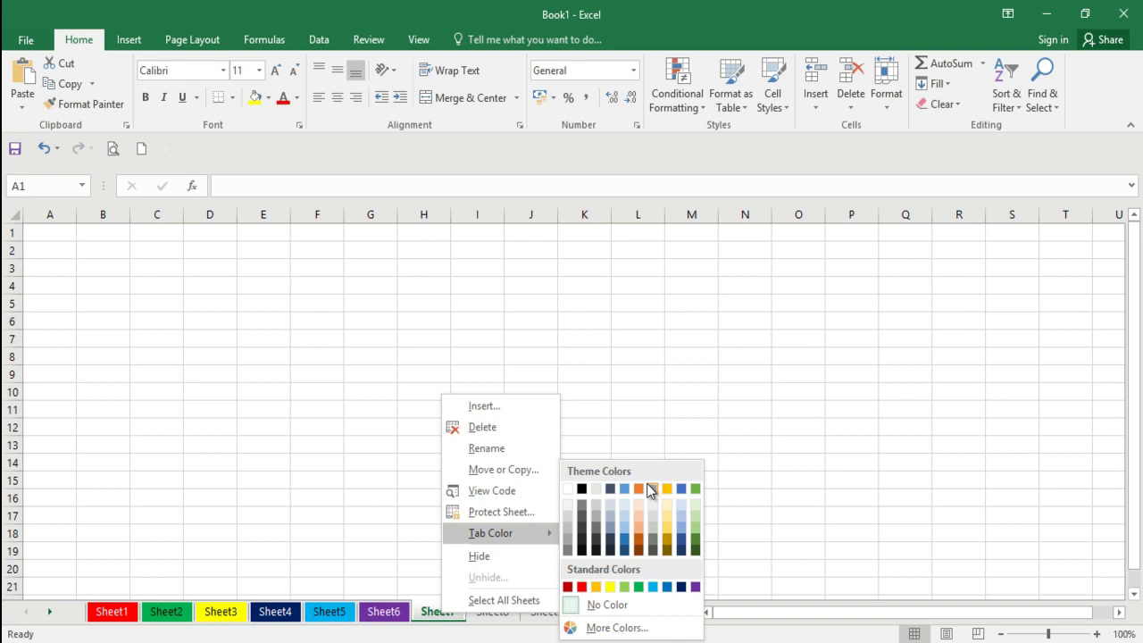
left_click(583, 490)
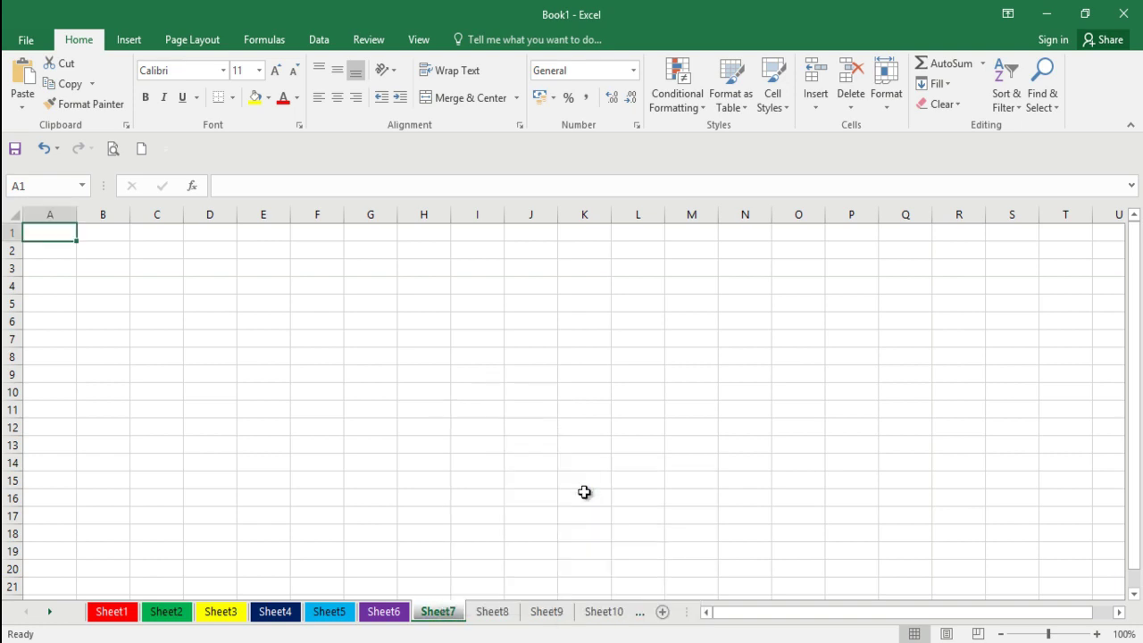
left_click(503, 615)
right_click(503, 617)
mouse_move(574, 540)
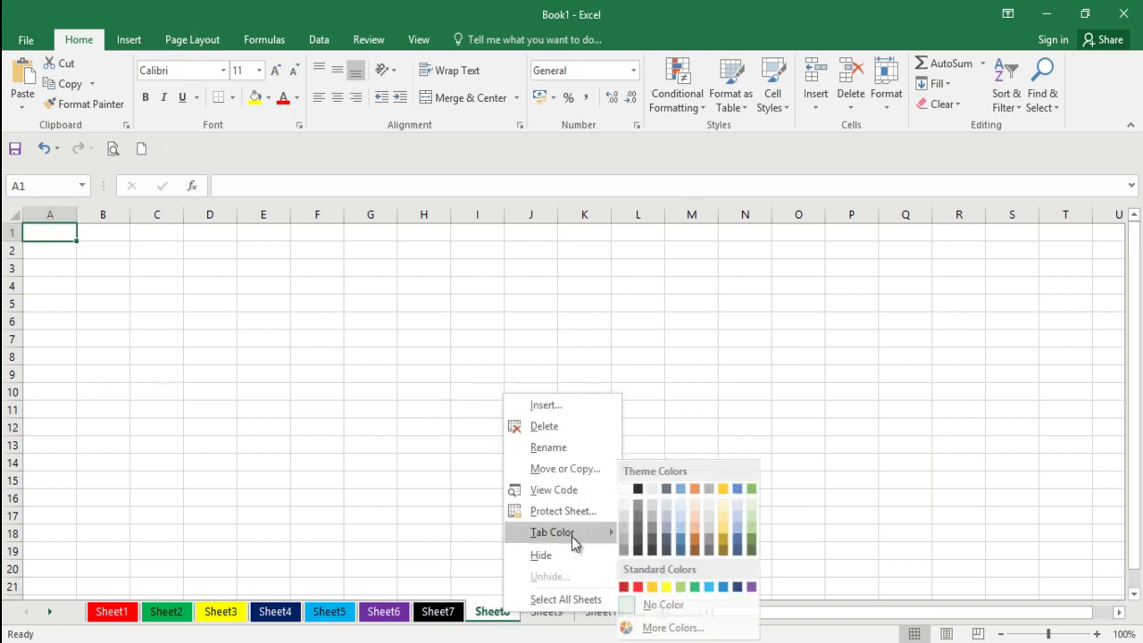
left_click(758, 507)
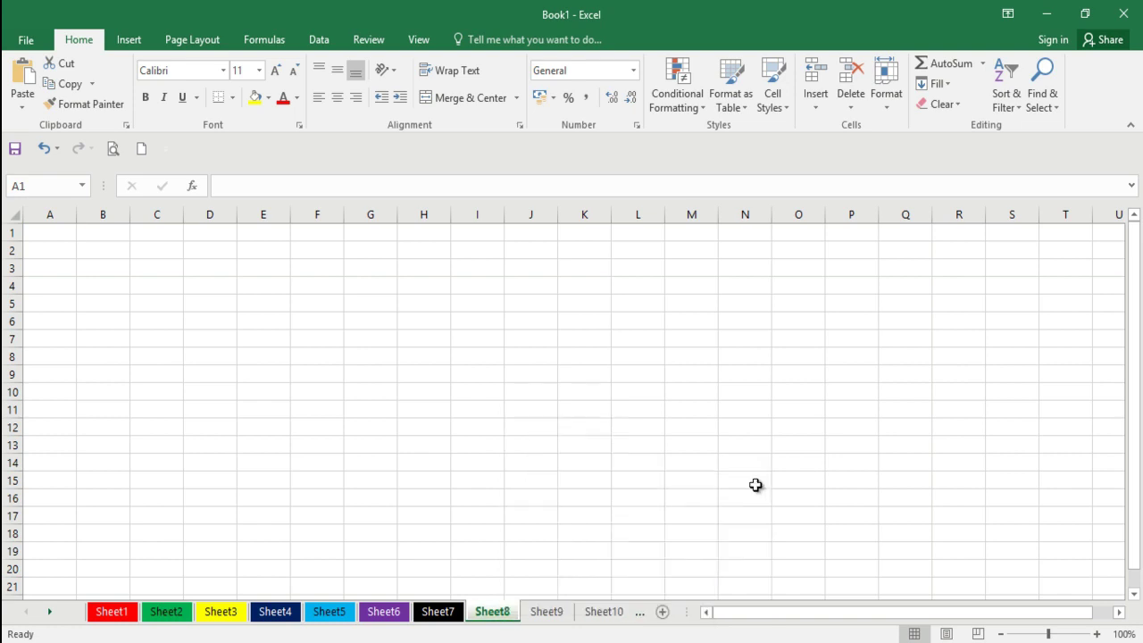
right_click(549, 613)
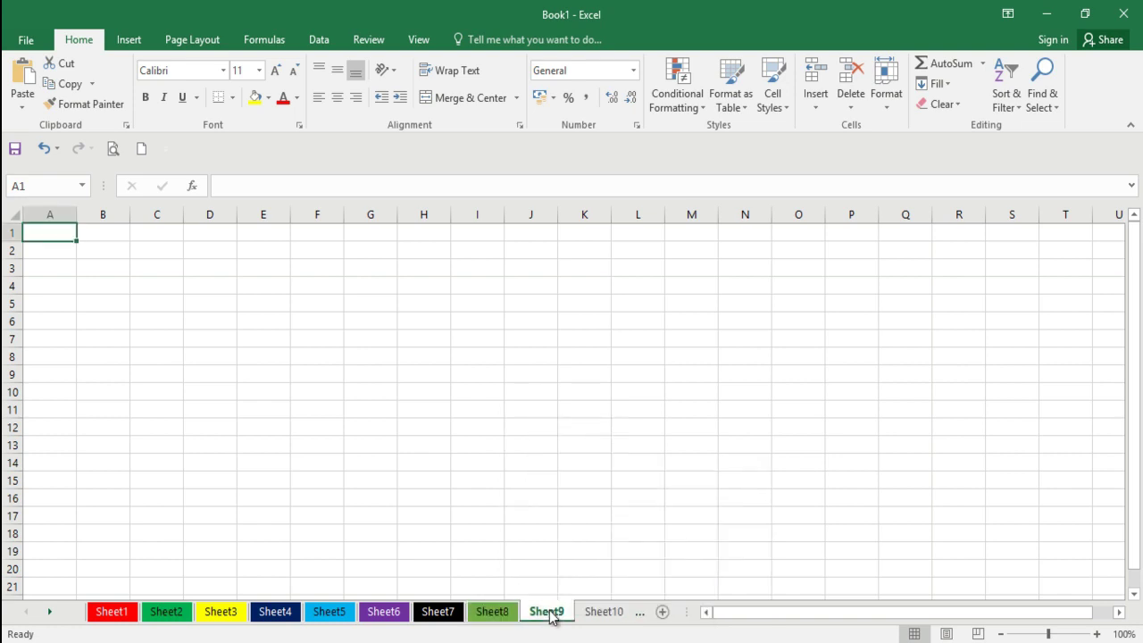
mouse_move(596, 536)
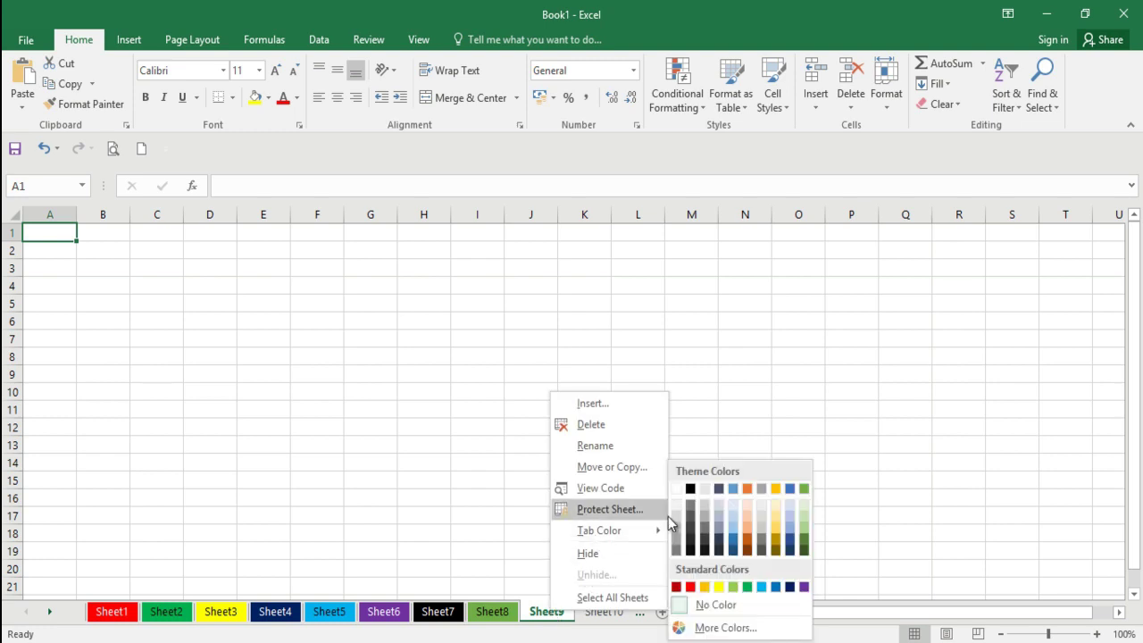
left_click(747, 531)
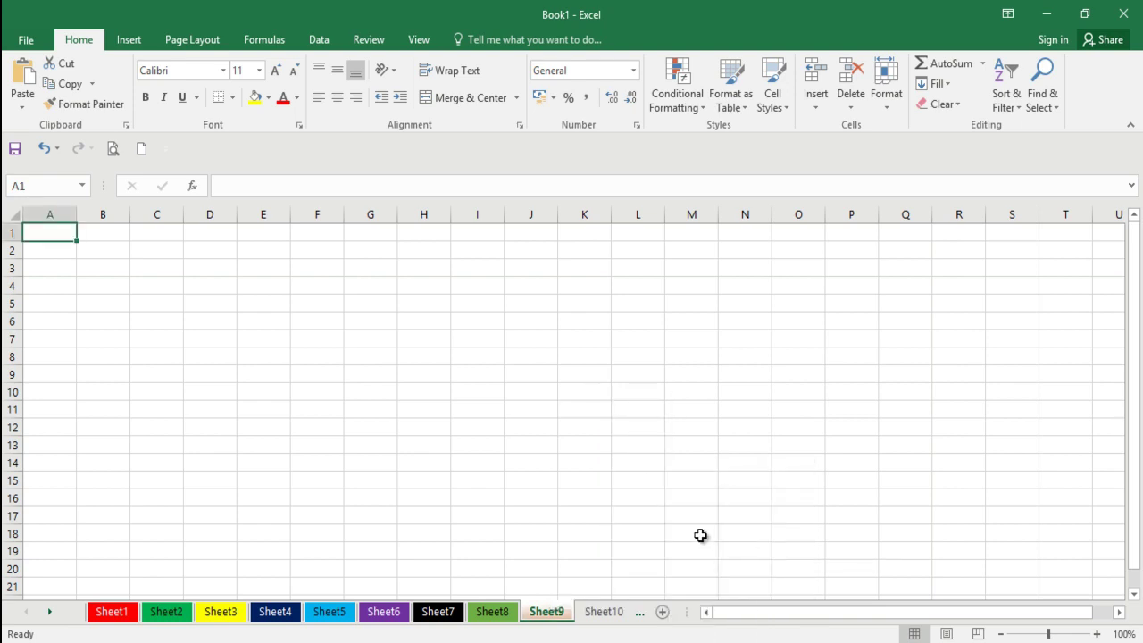
left_click(630, 529)
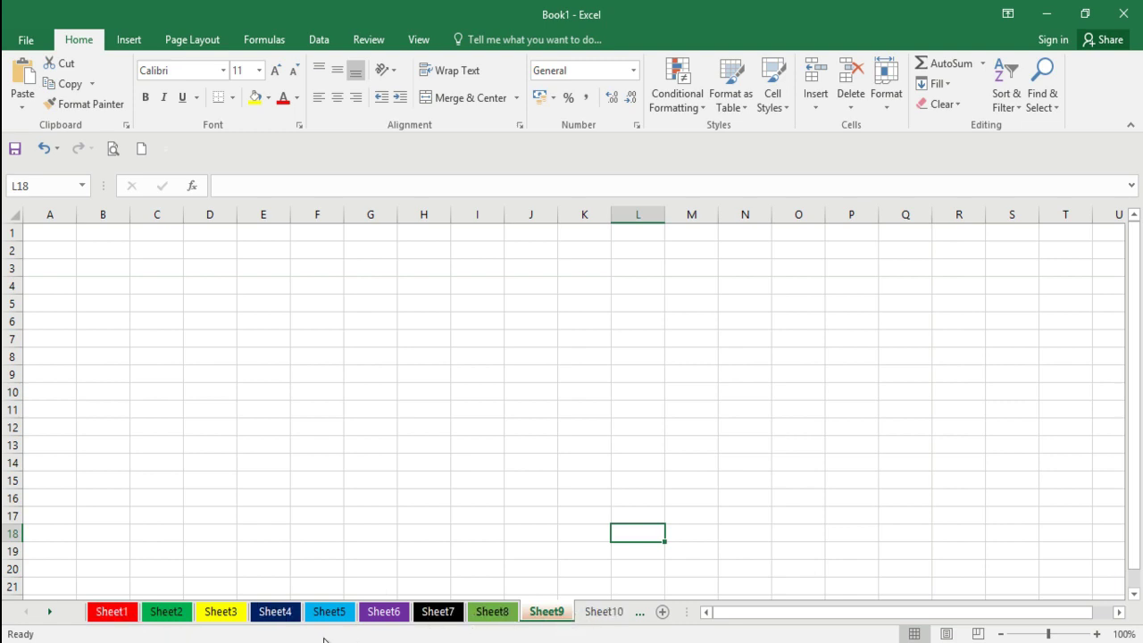
left_click(464, 394)
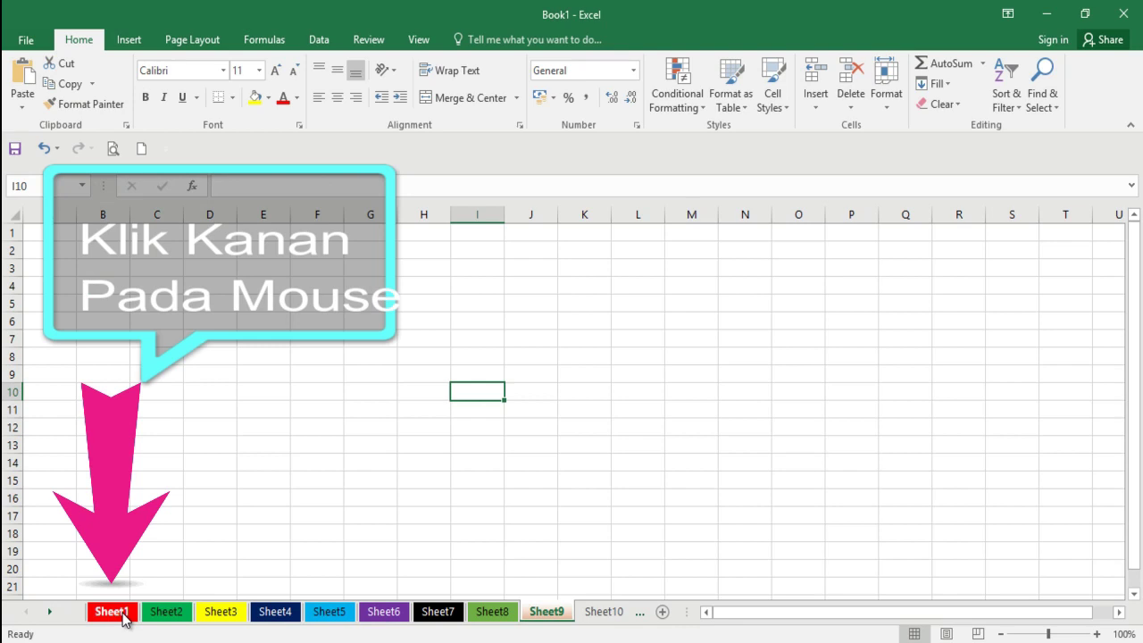
- Rename Sheet1, Sheet2 and Sheet3 to 1, 2 and 3
right_click(124, 614)
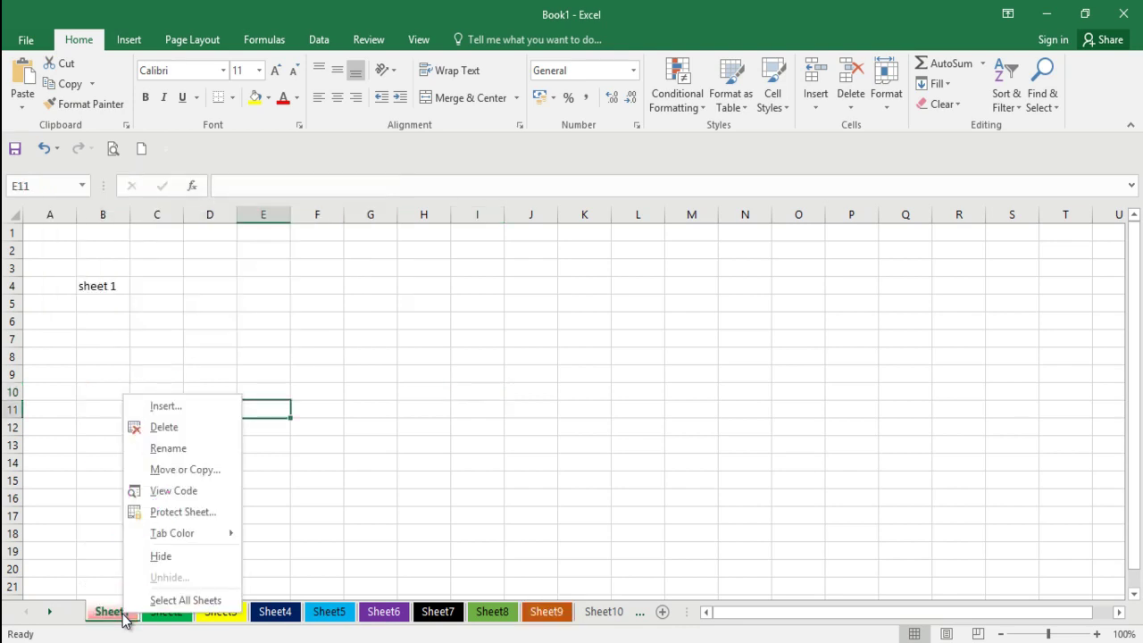
left_click(164, 457)
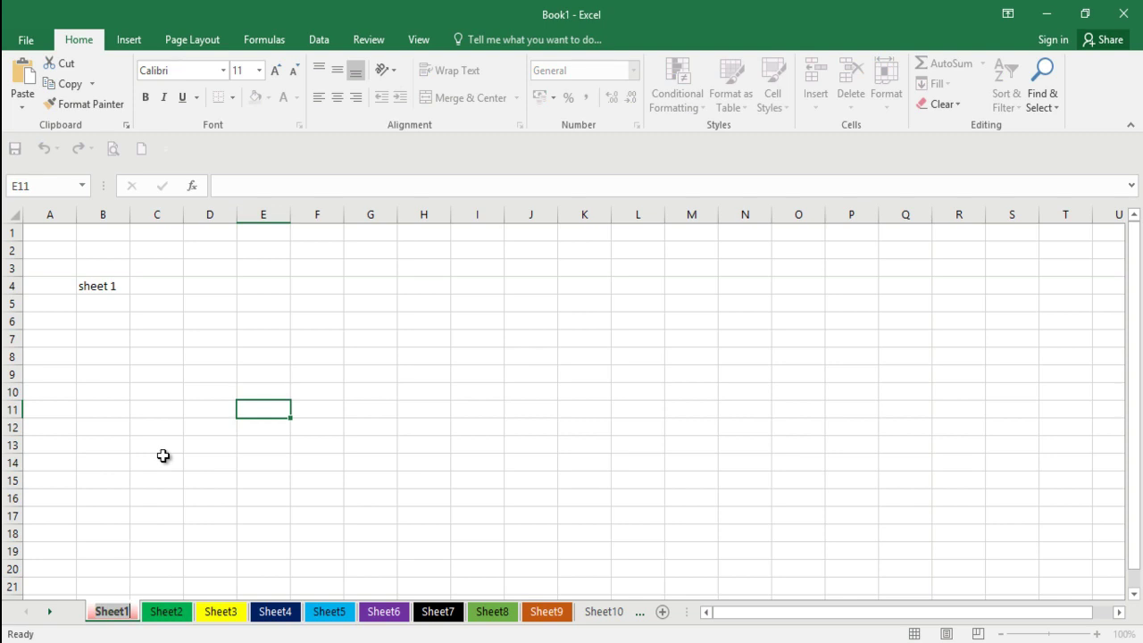
type("1")
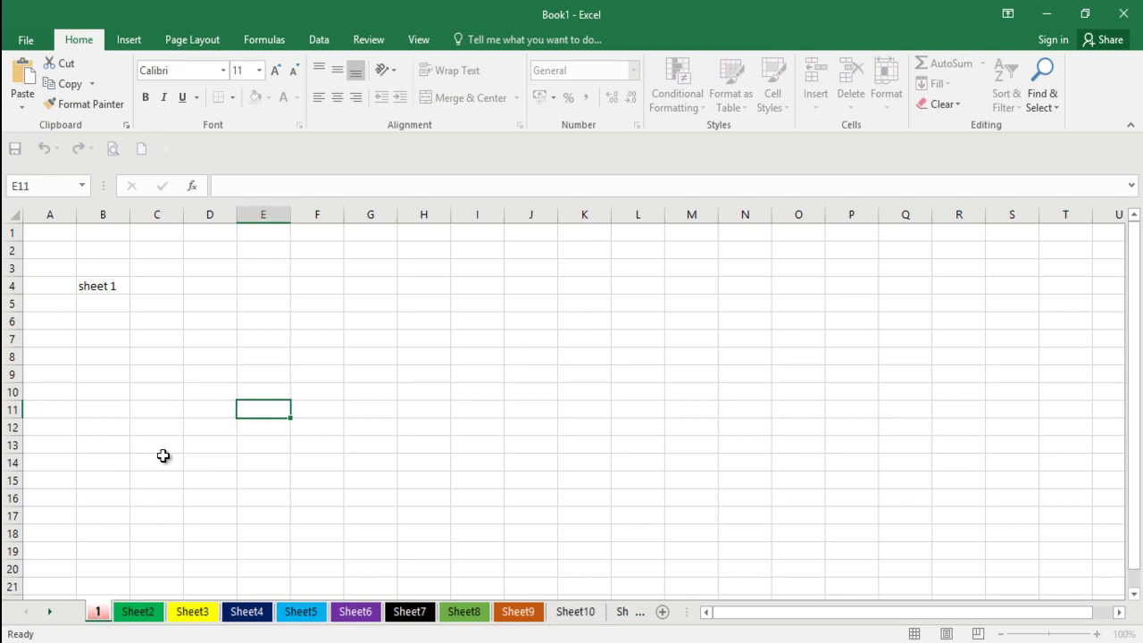
left_click(164, 456)
left_click(143, 616)
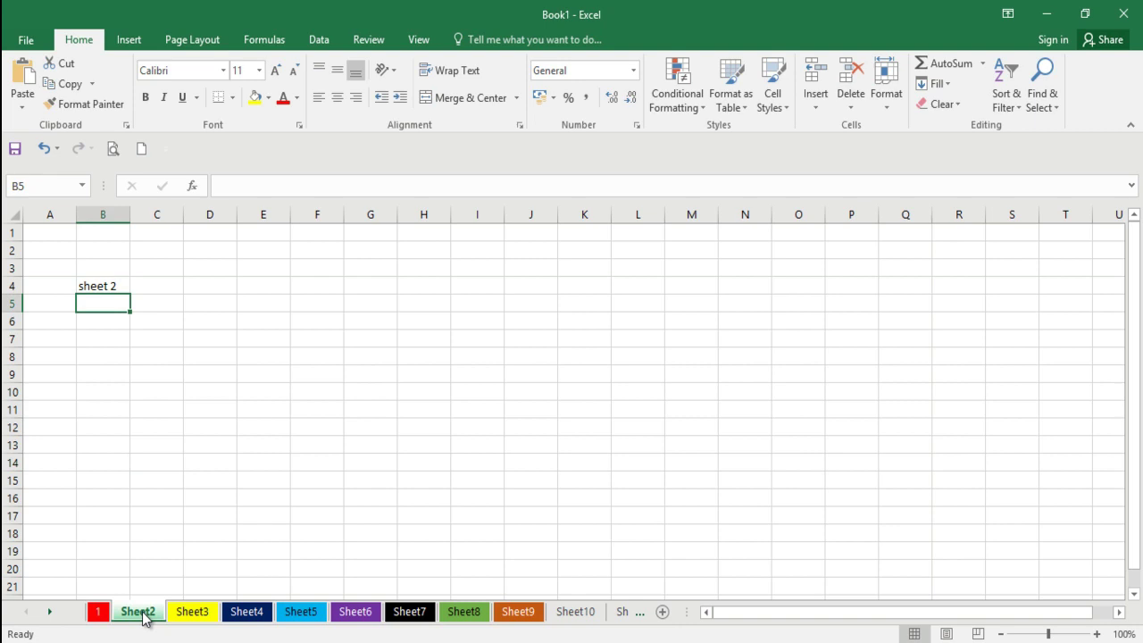
right_click(146, 615)
left_click(217, 447)
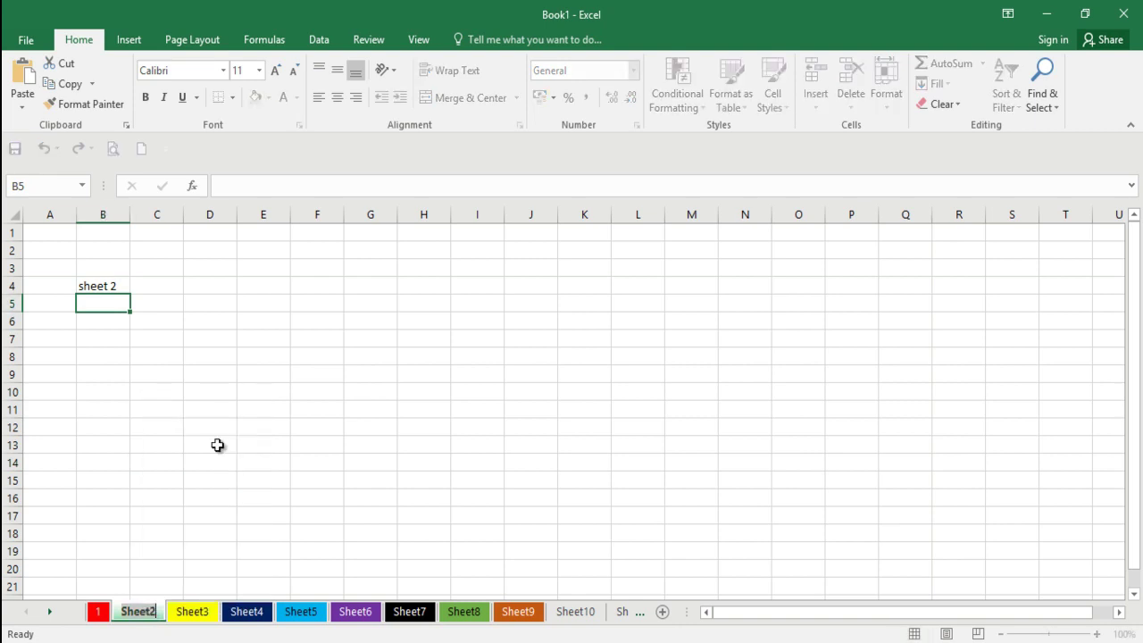
type("2")
key("Return")
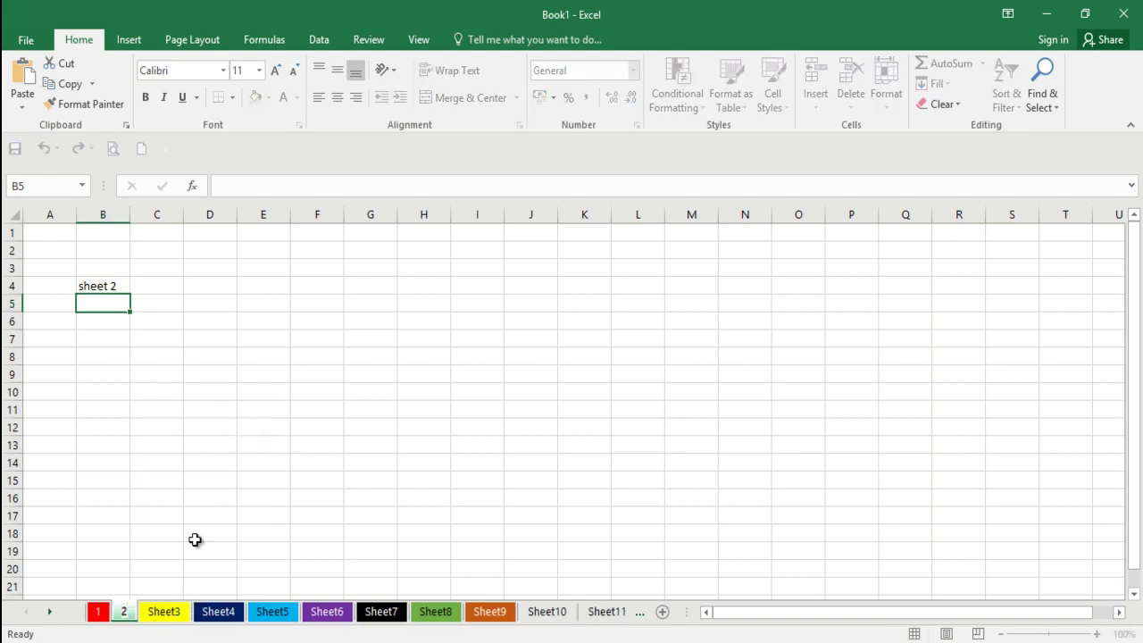
left_click(163, 616)
right_click(164, 617)
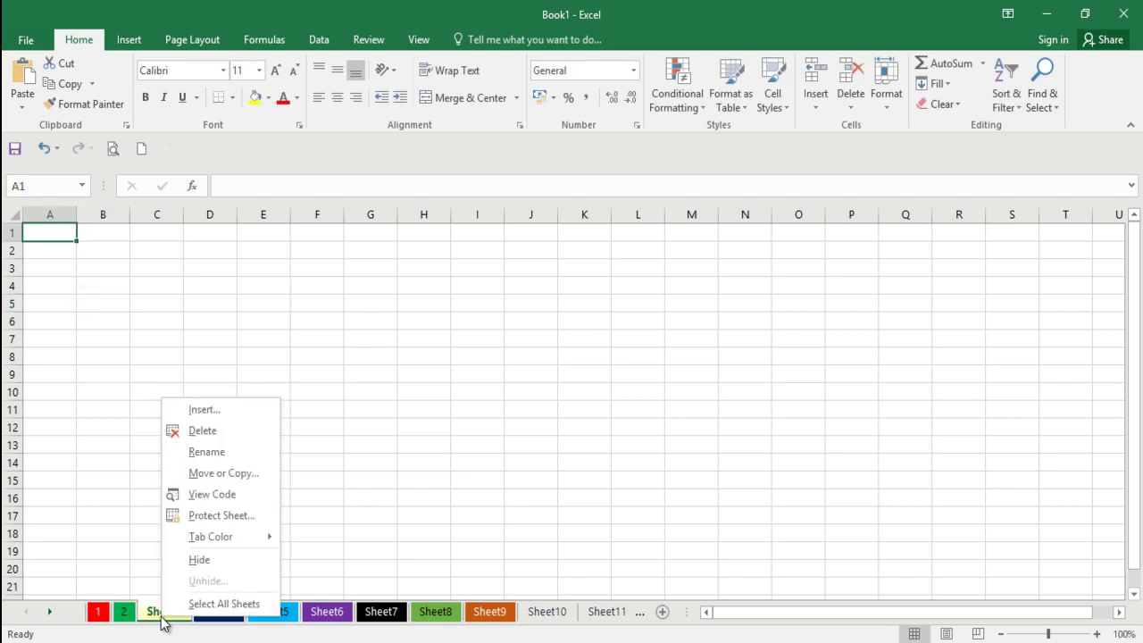
left_click(204, 452)
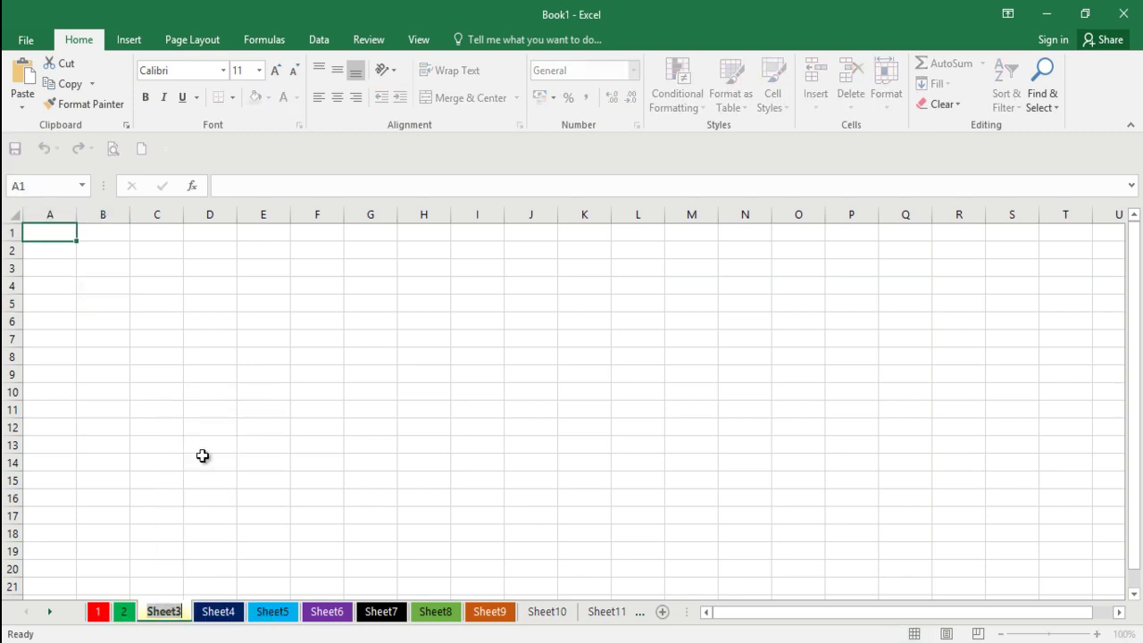
type("3")
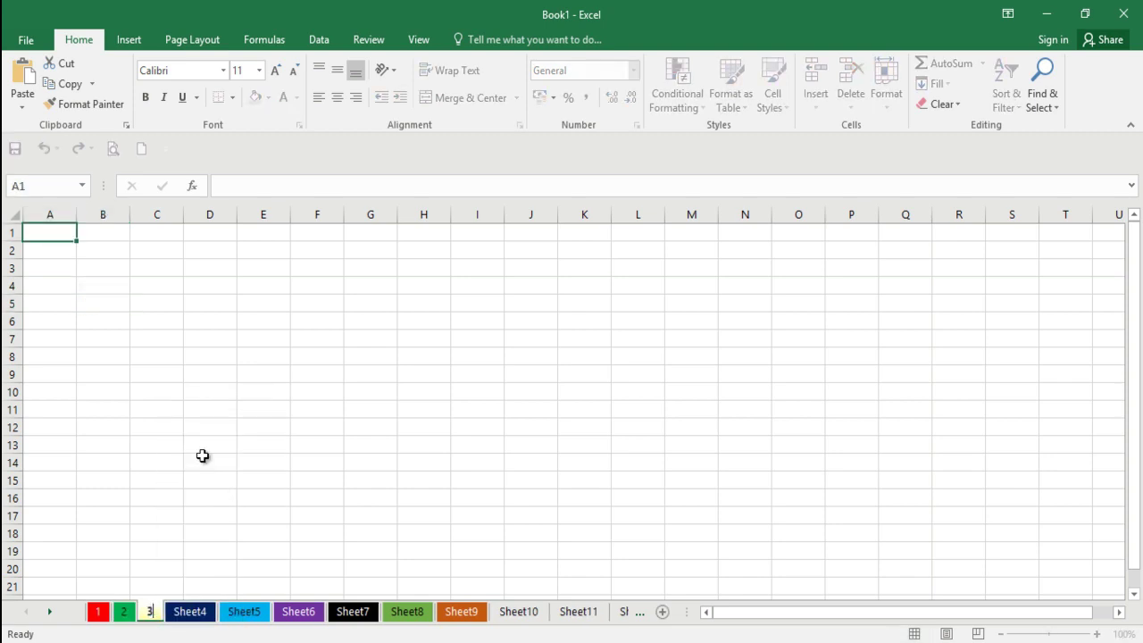
left_click(203, 456)
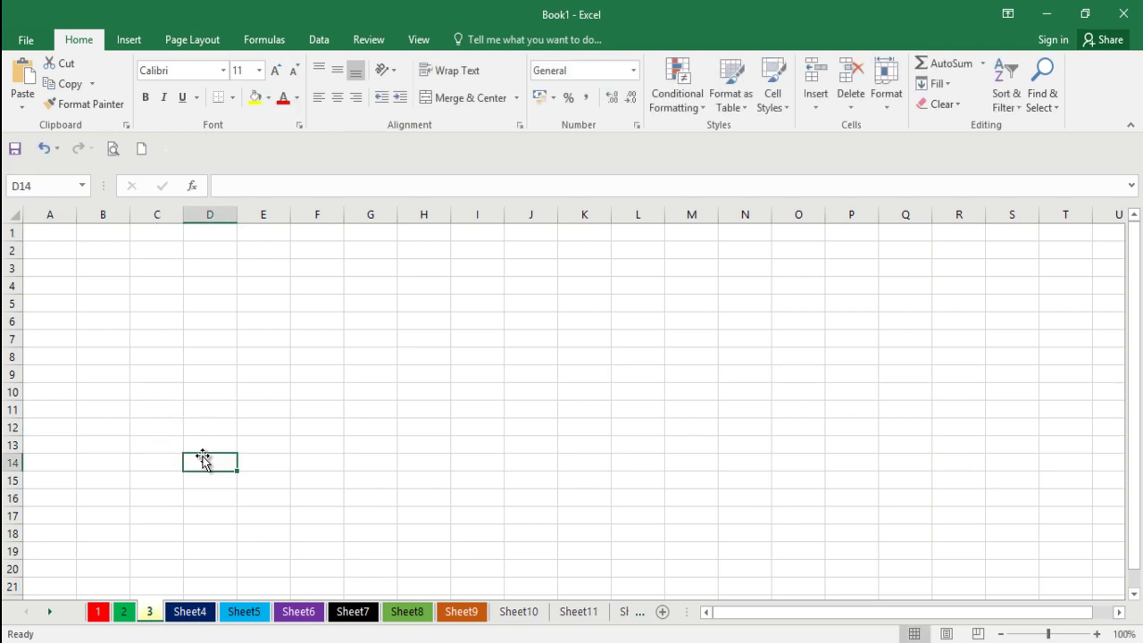
- Rename Sheet4, Sheet5 and Sheet6 to 4, 5 and 6
right_click(195, 615)
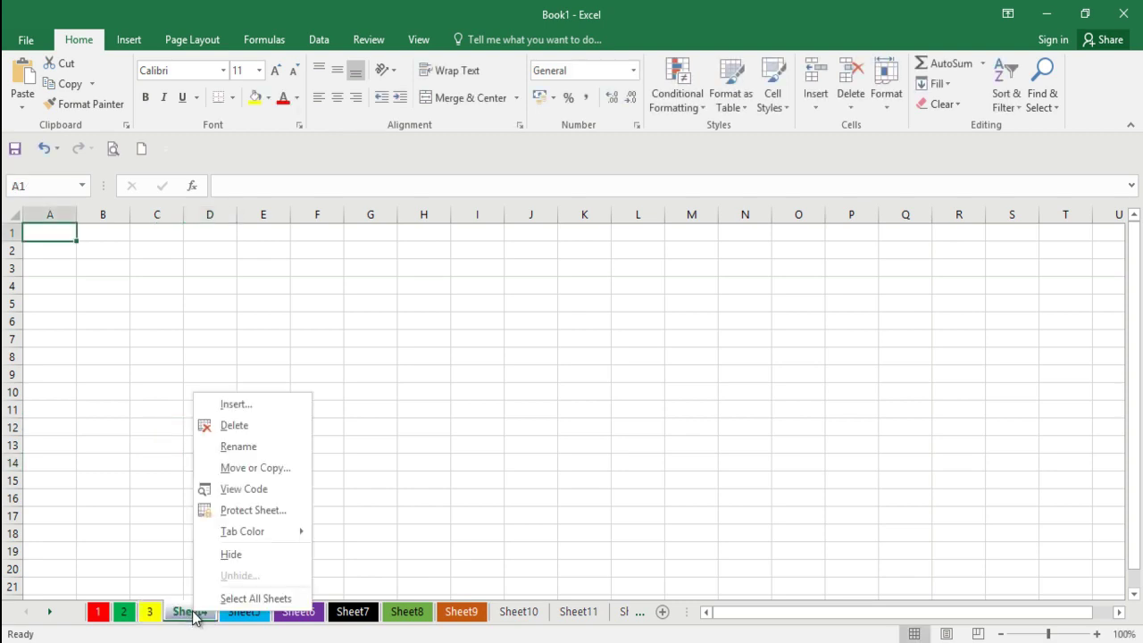
left_click(239, 447)
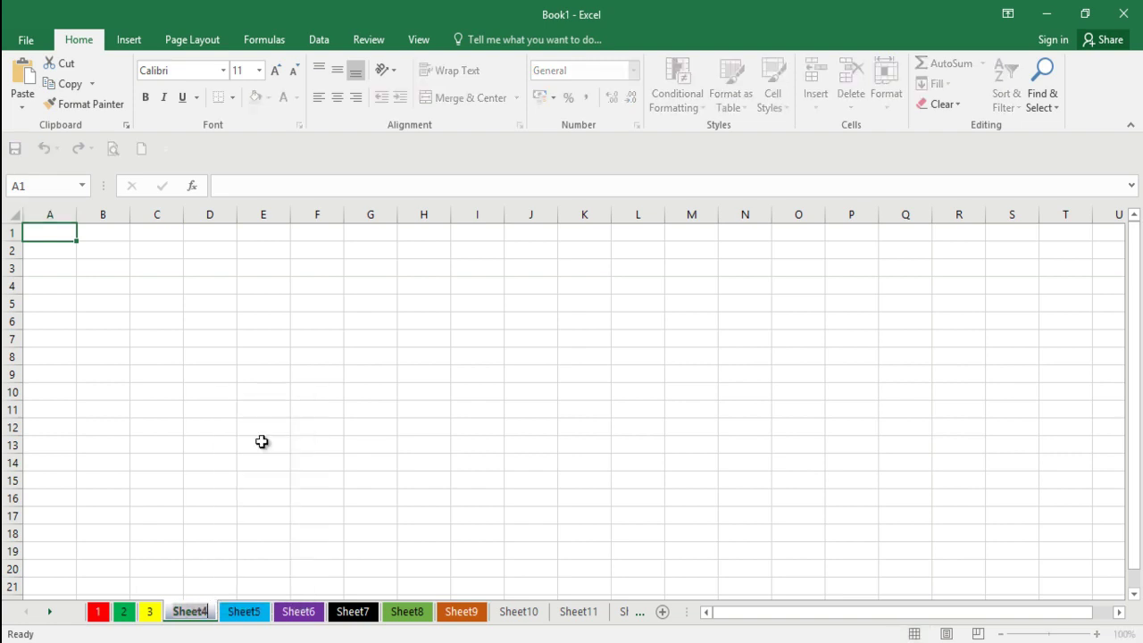
type("4")
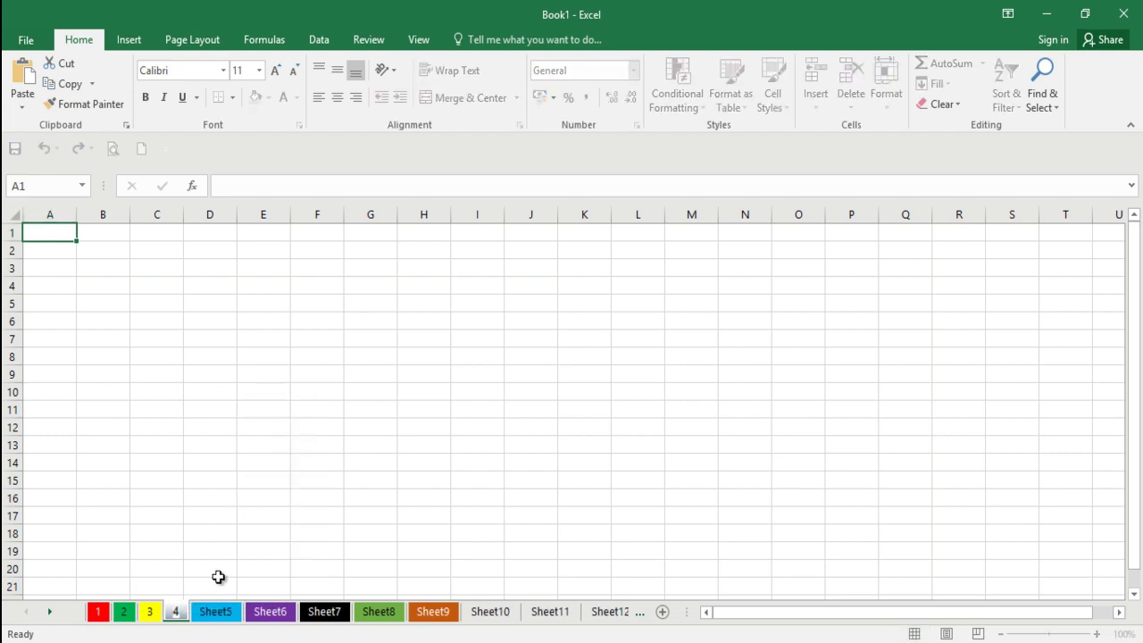
left_click(219, 618)
right_click(220, 619)
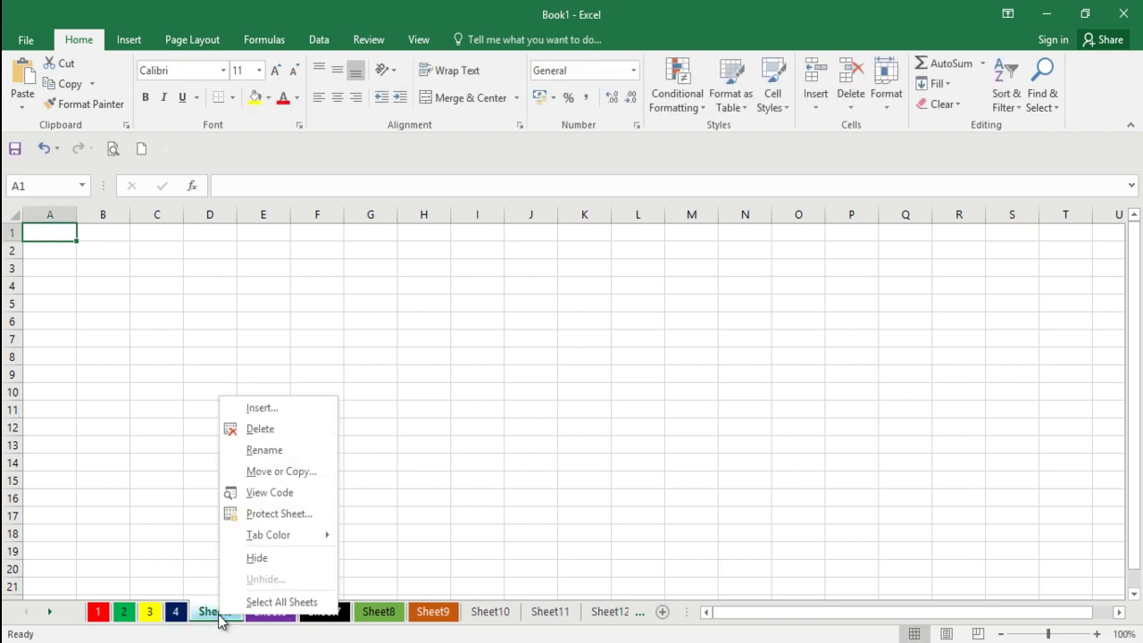
left_click(275, 449)
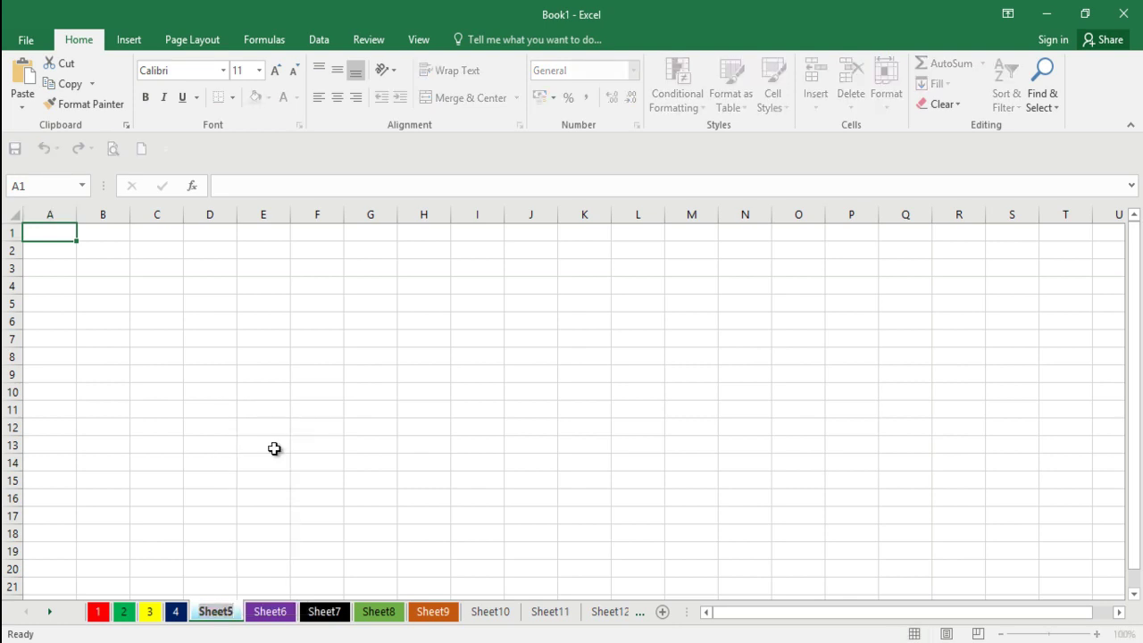
type("5")
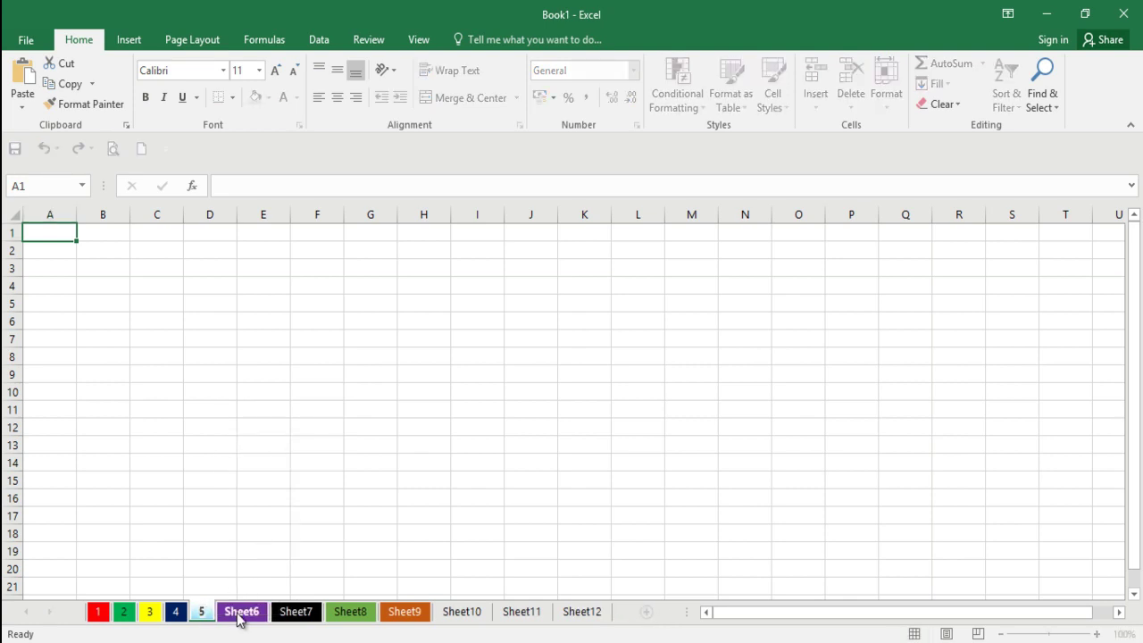
left_click(240, 618)
right_click(240, 623)
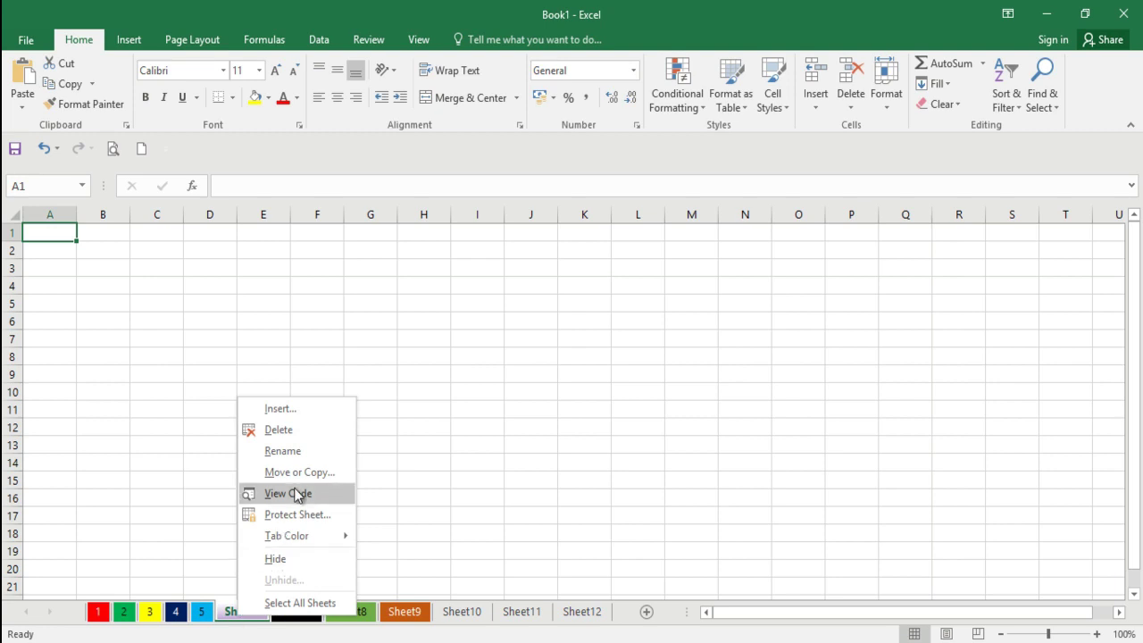
left_click(294, 456)
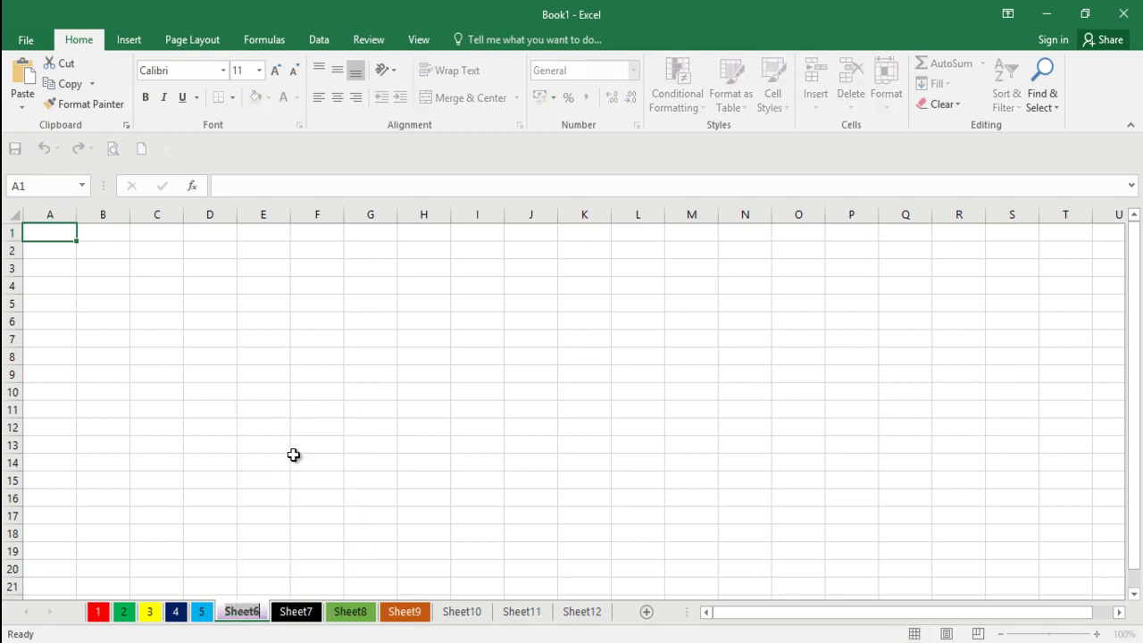
type("6")
left_click(262, 613)
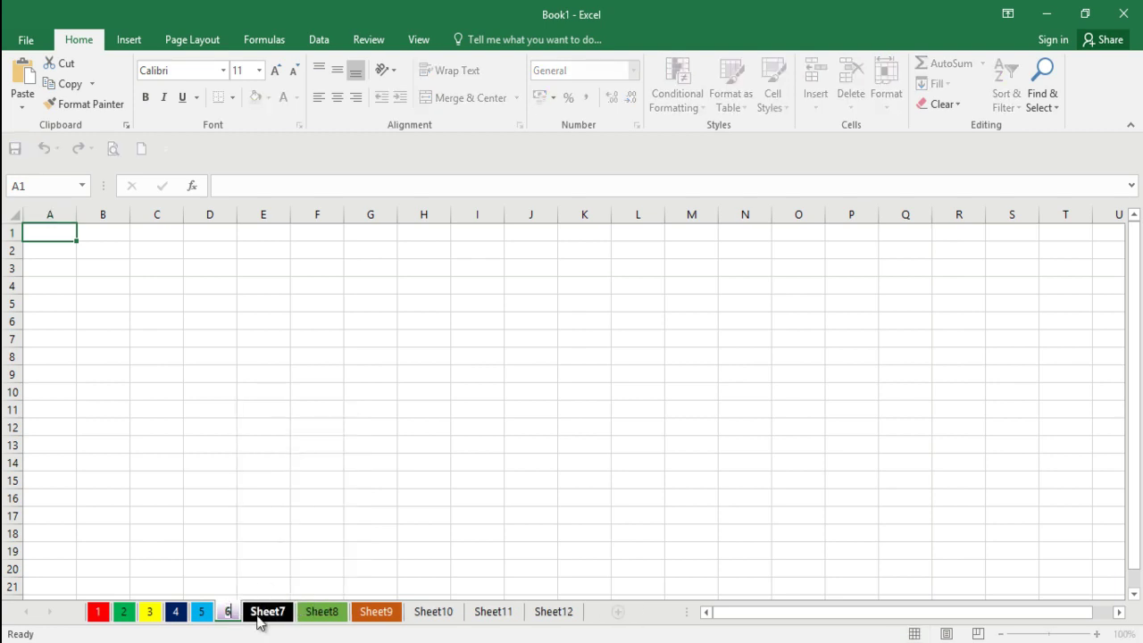
- Rename Sheet7, Sheet8 and Sheet9 to 7, 8 and 9, then switch to Sheet10
left_click(264, 614)
right_click(264, 615)
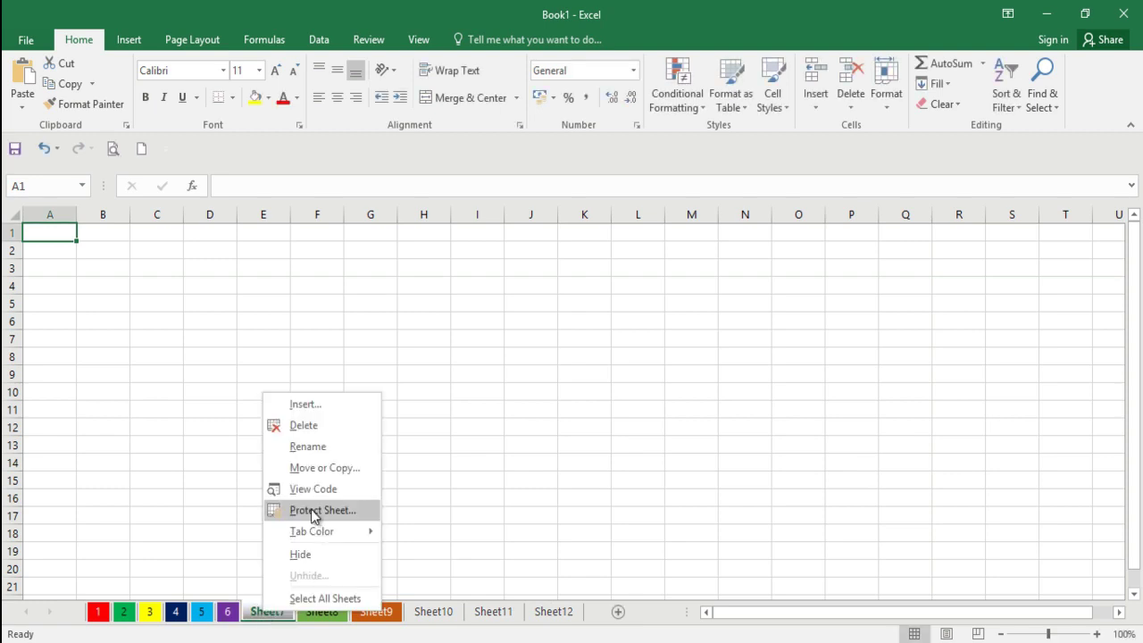
left_click(319, 449)
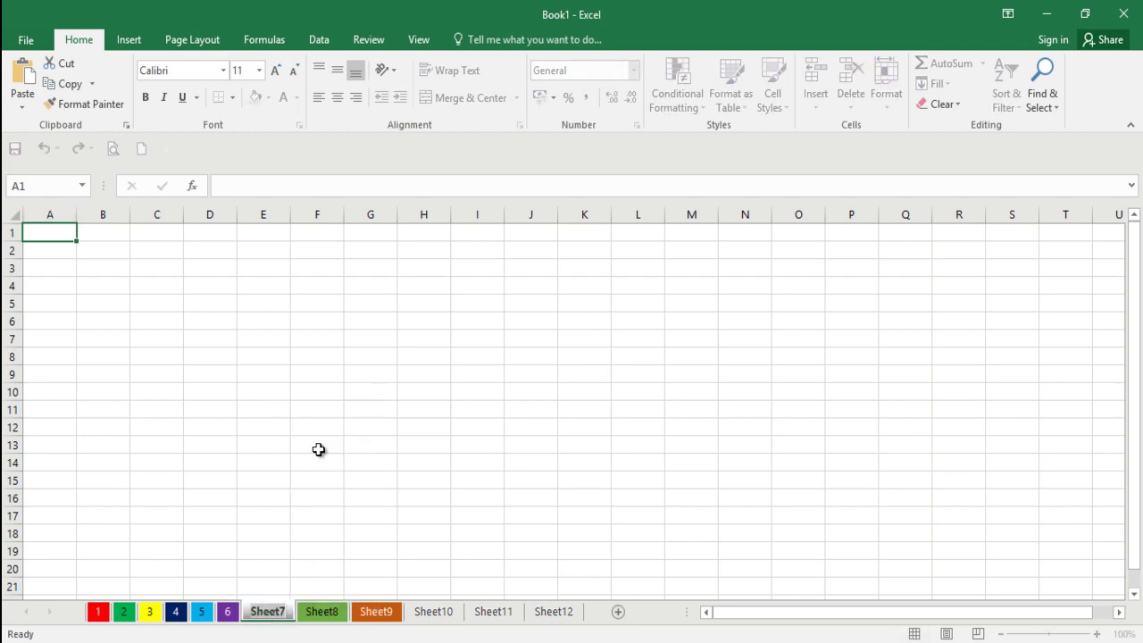
type("7")
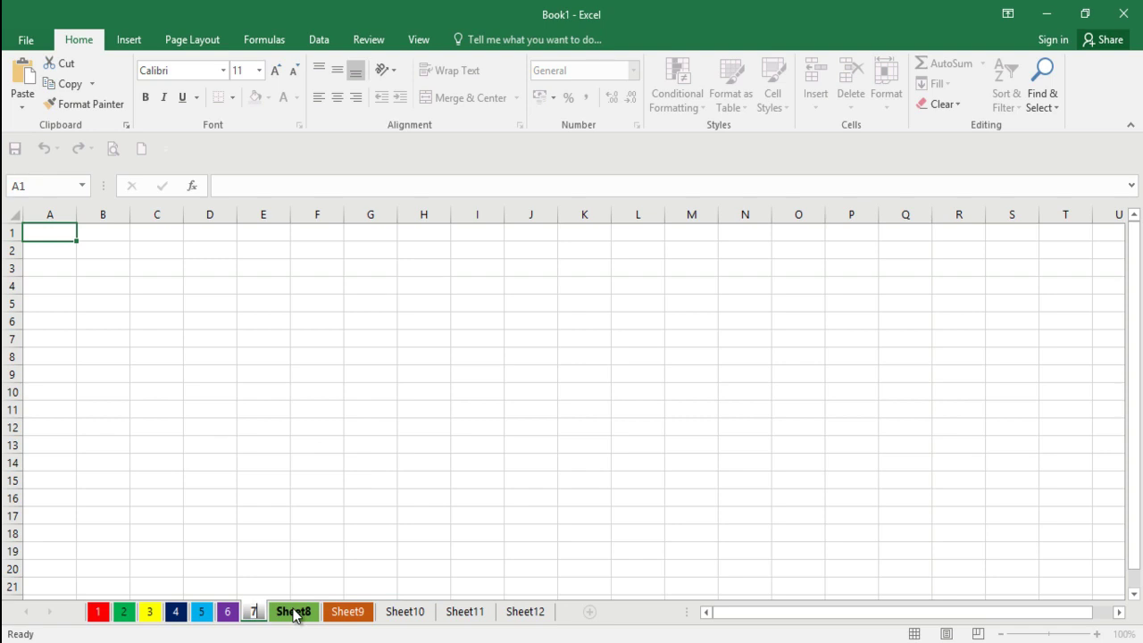
right_click(294, 615)
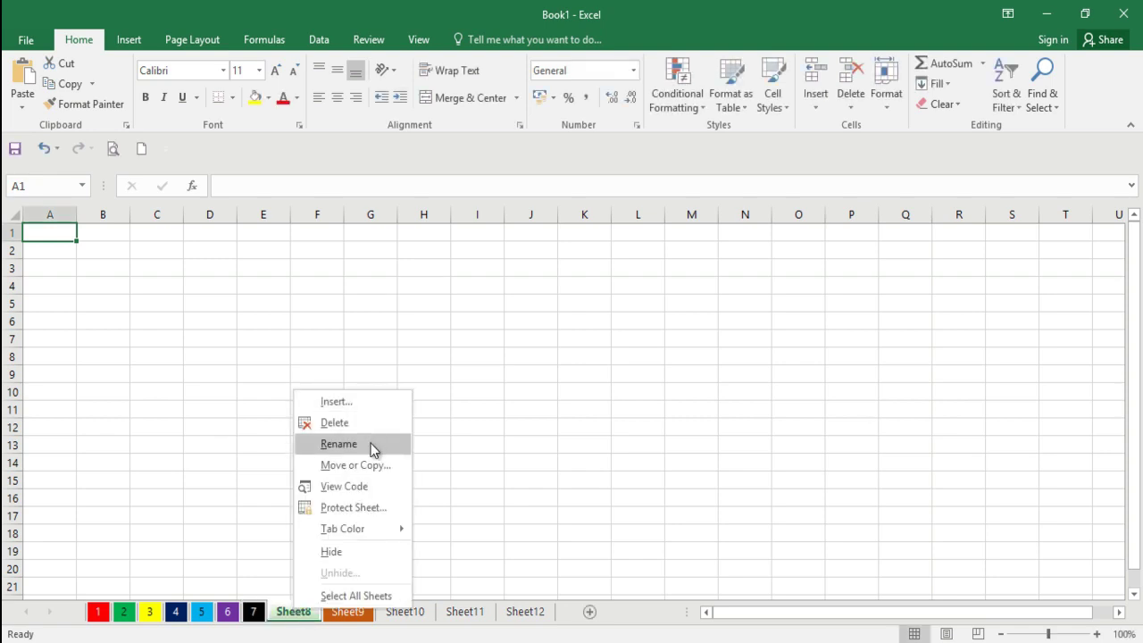
left_click(340, 444)
type("8")
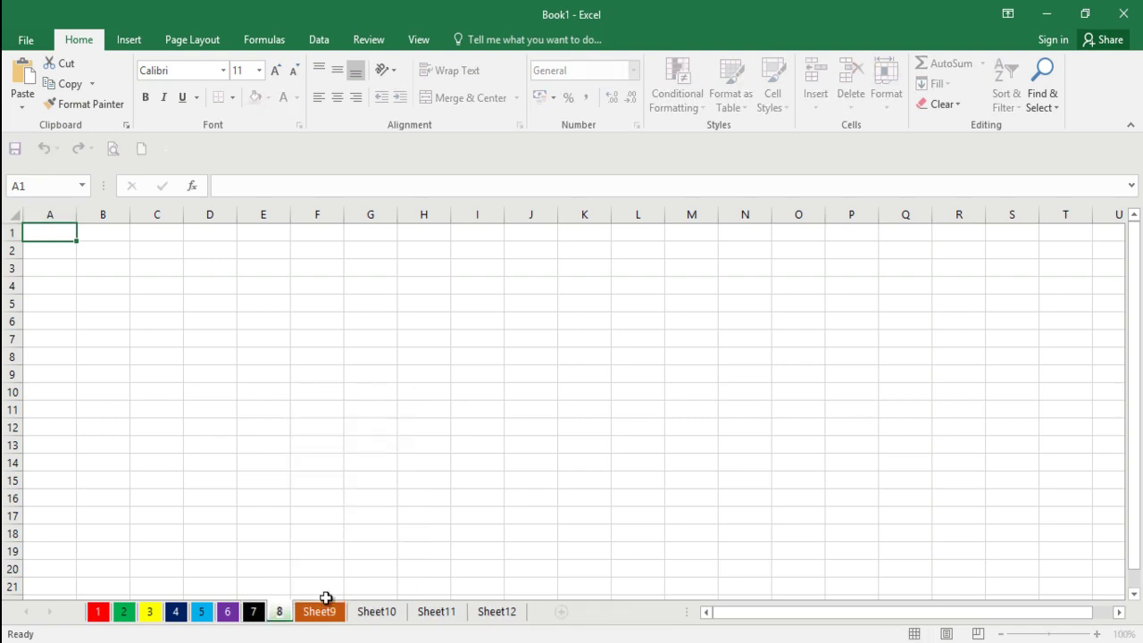
left_click(323, 613)
right_click(324, 616)
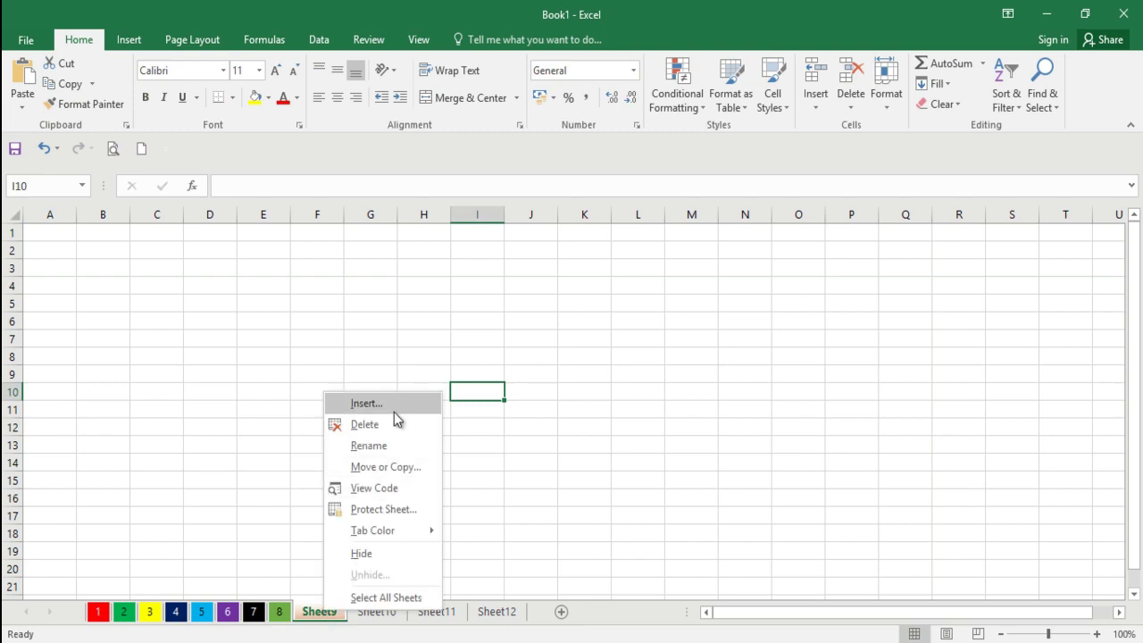
left_click(382, 443)
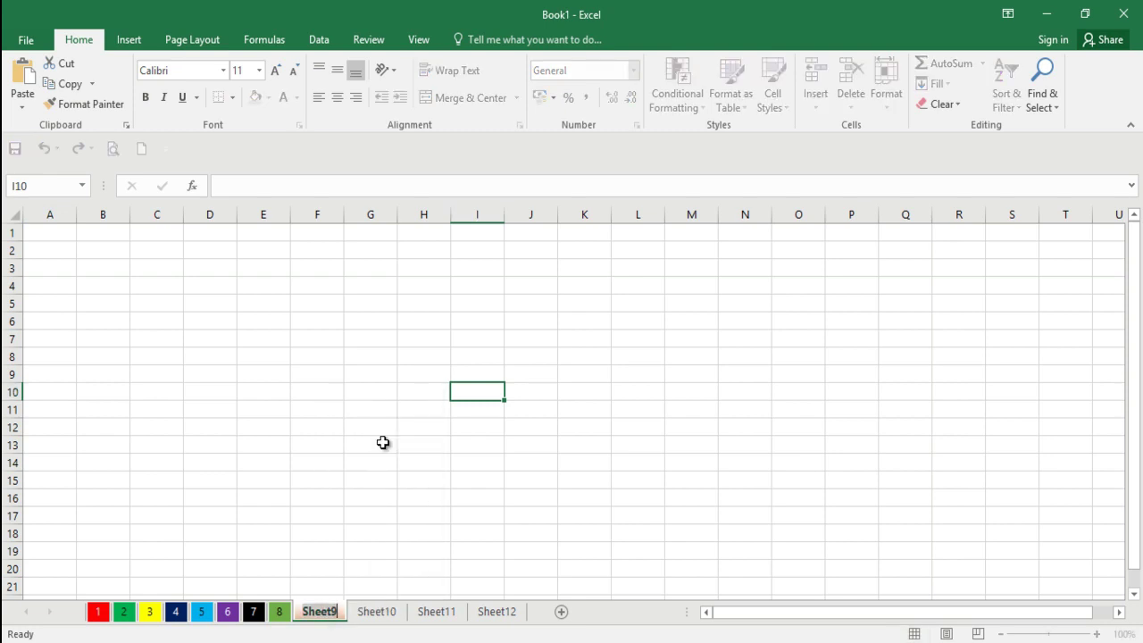
type("9")
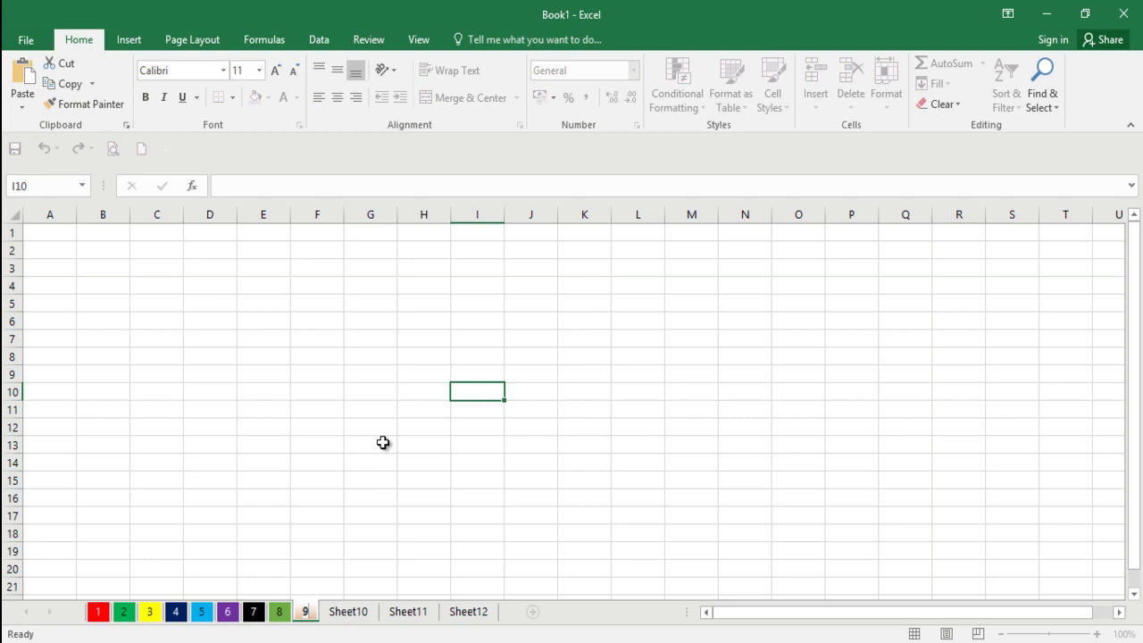
left_click(353, 607)
left_click(334, 569)
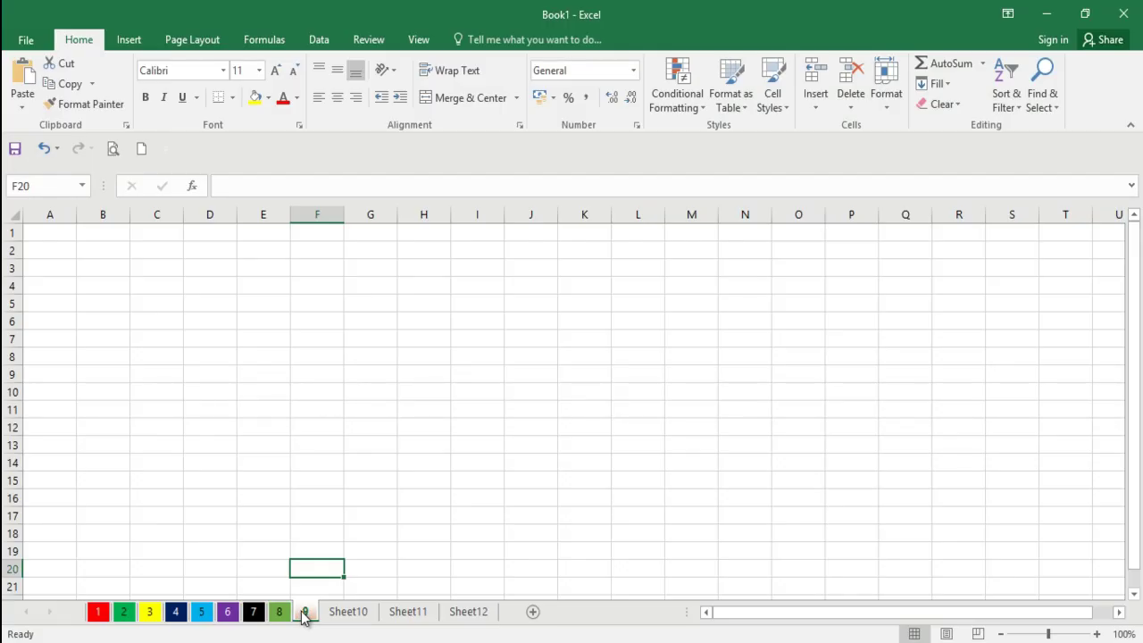
left_click(360, 615)
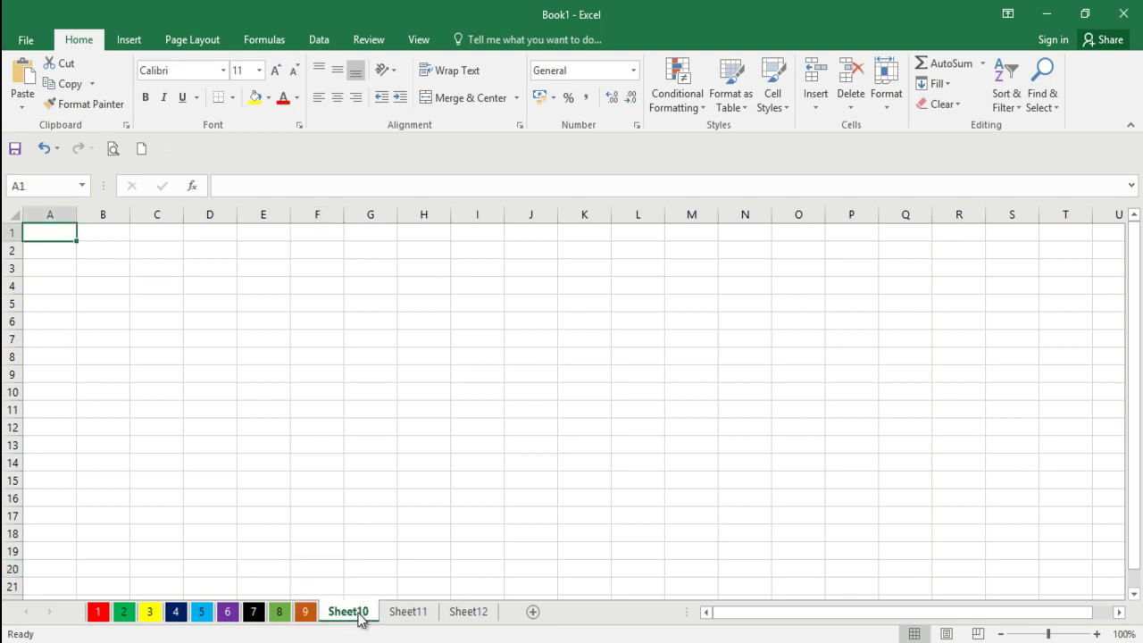
right_click(361, 618)
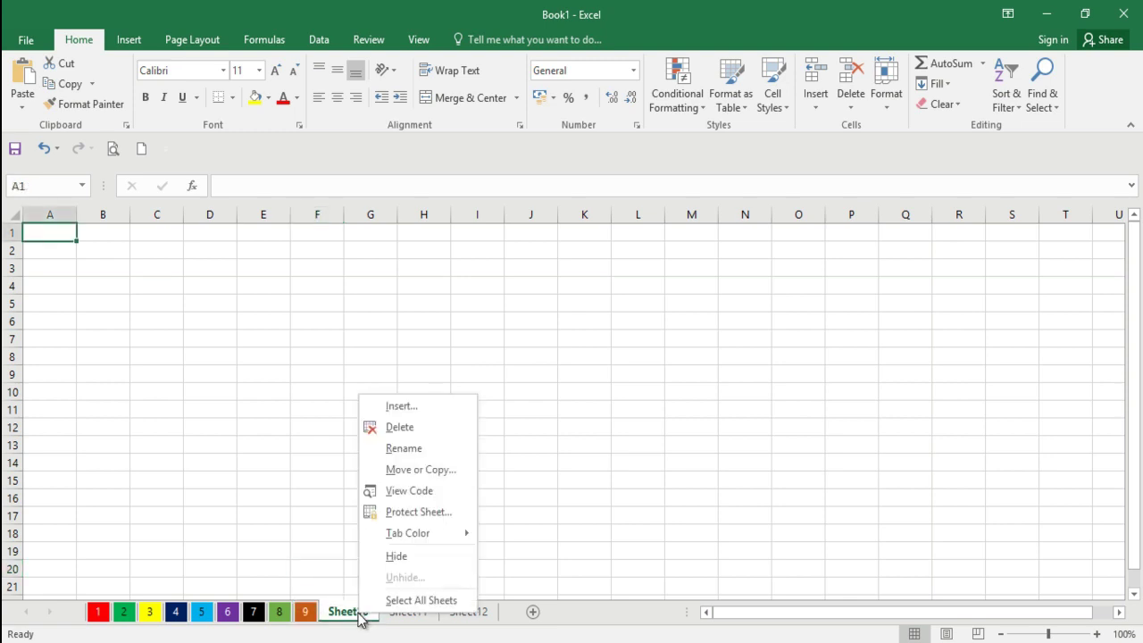
left_click(426, 430)
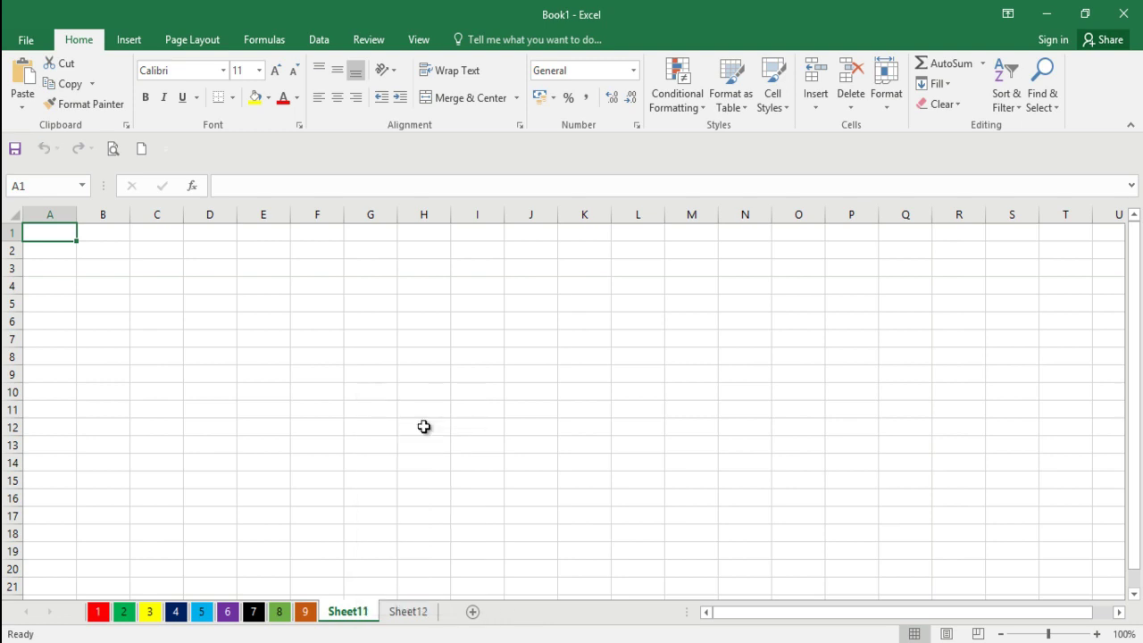
right_click(365, 615)
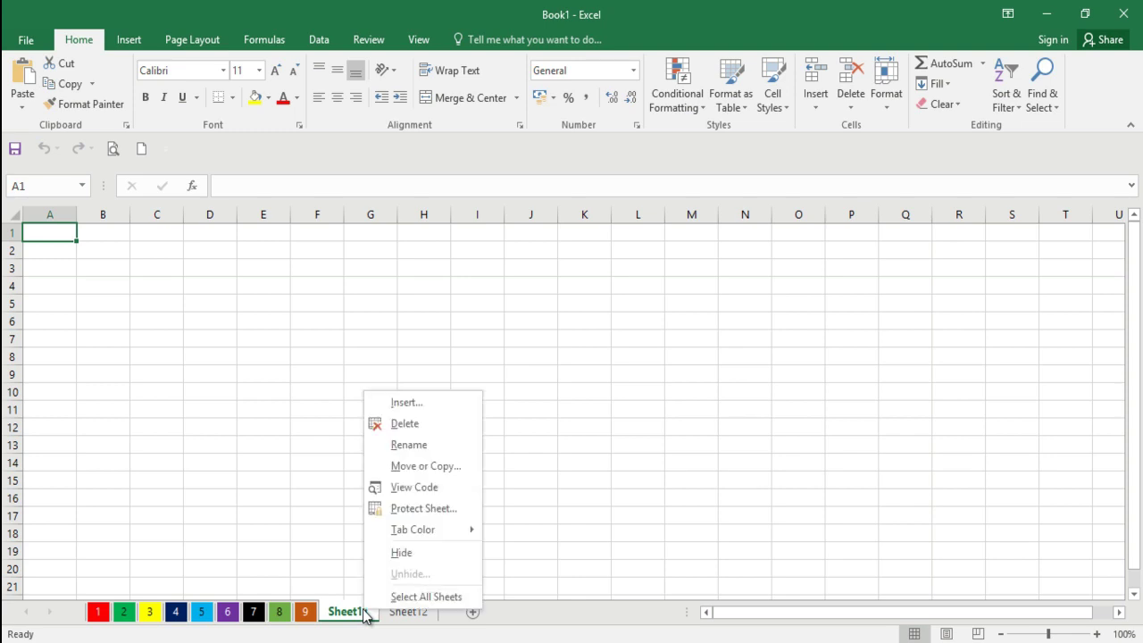
left_click(408, 425)
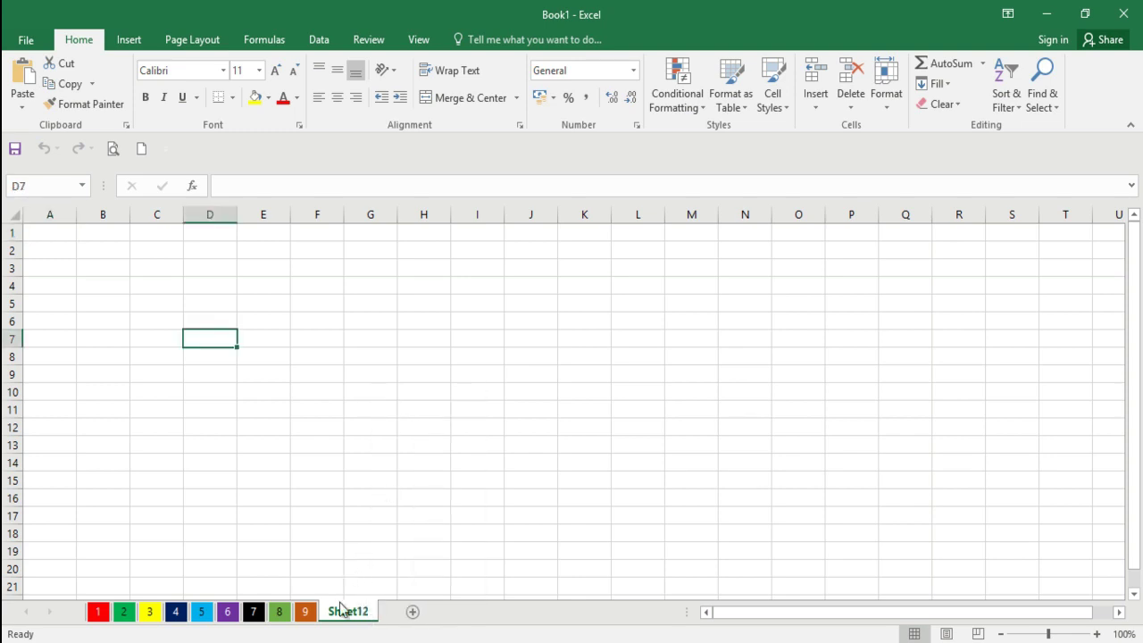
right_click(341, 617)
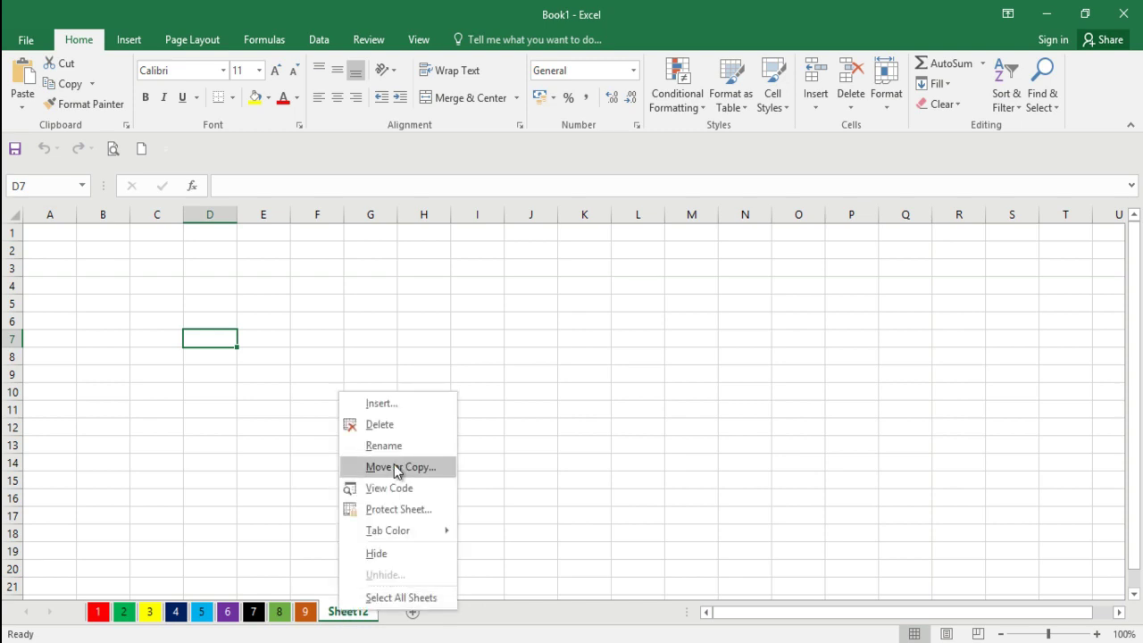
left_click(382, 427)
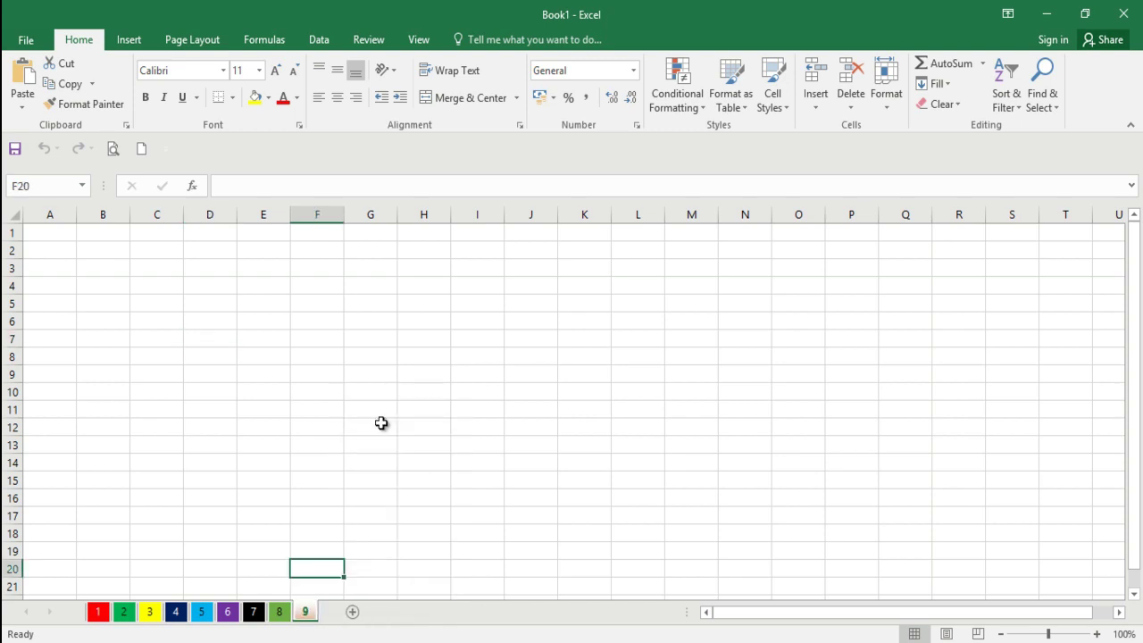
left_click(381, 423)
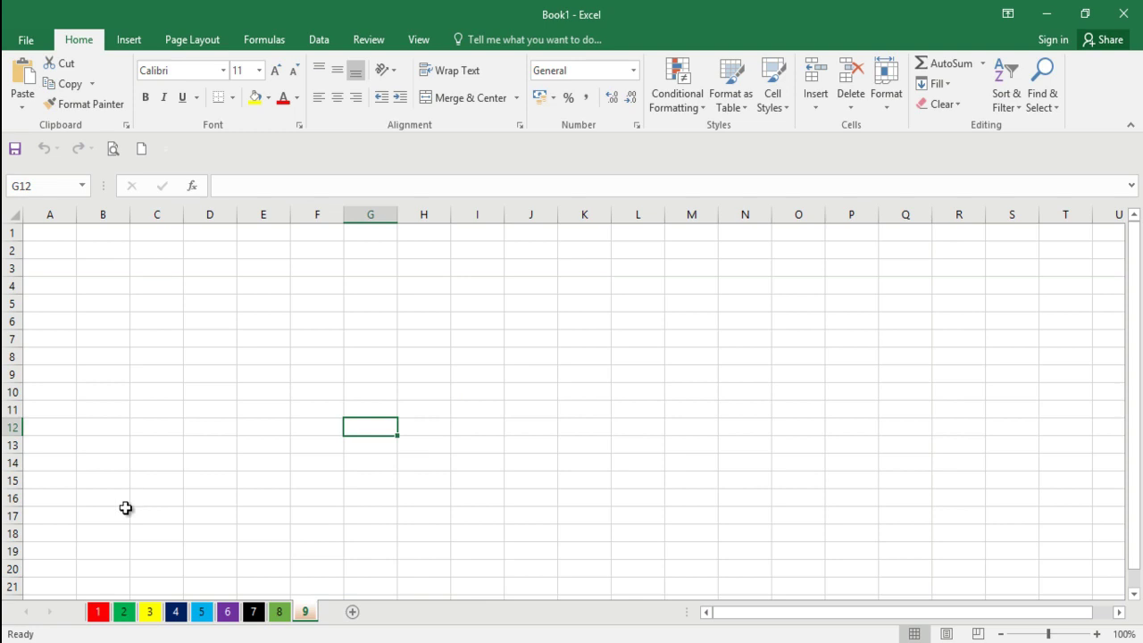
left_click(243, 519)
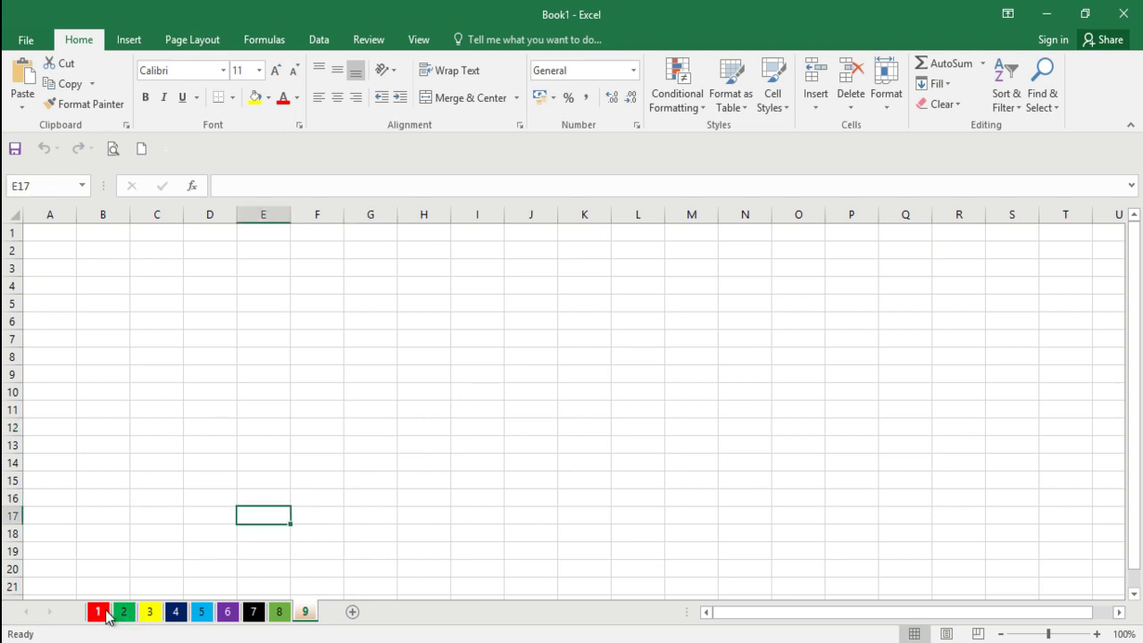
- Move sheet 9 to the front of the workbook, then drag it back after sheet 8
left_click(417, 470)
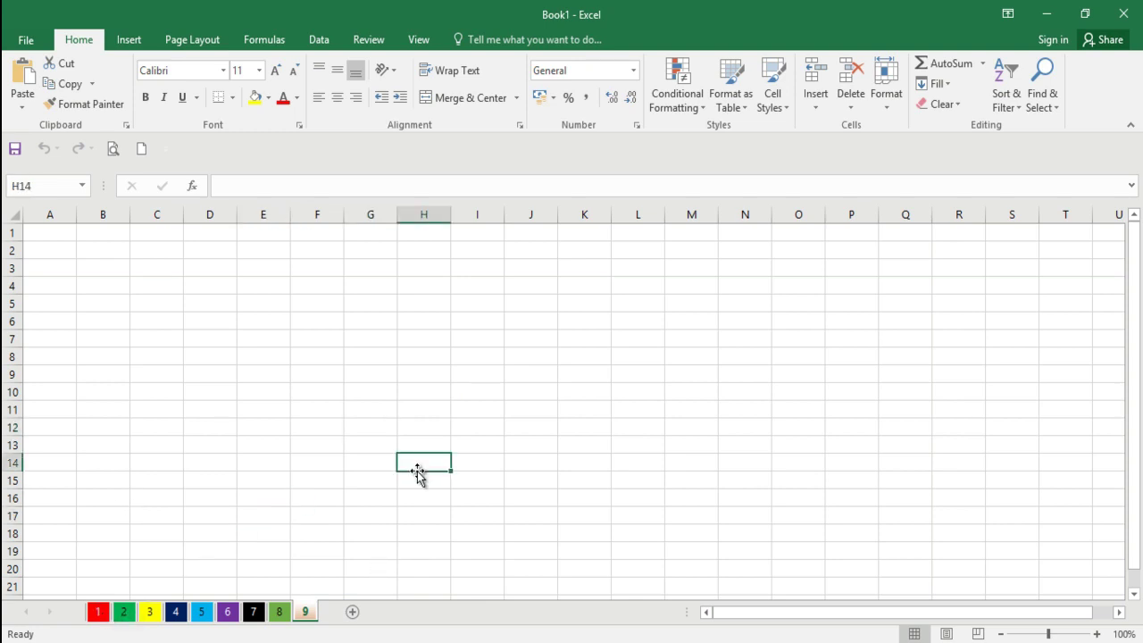
right_click(306, 615)
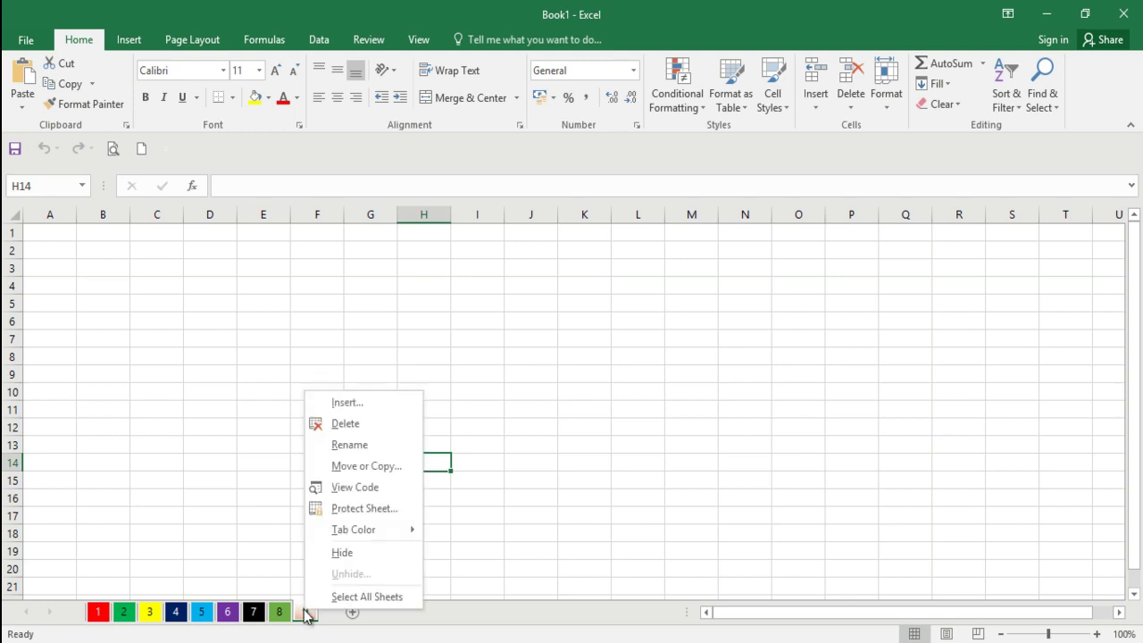
left_click(351, 468)
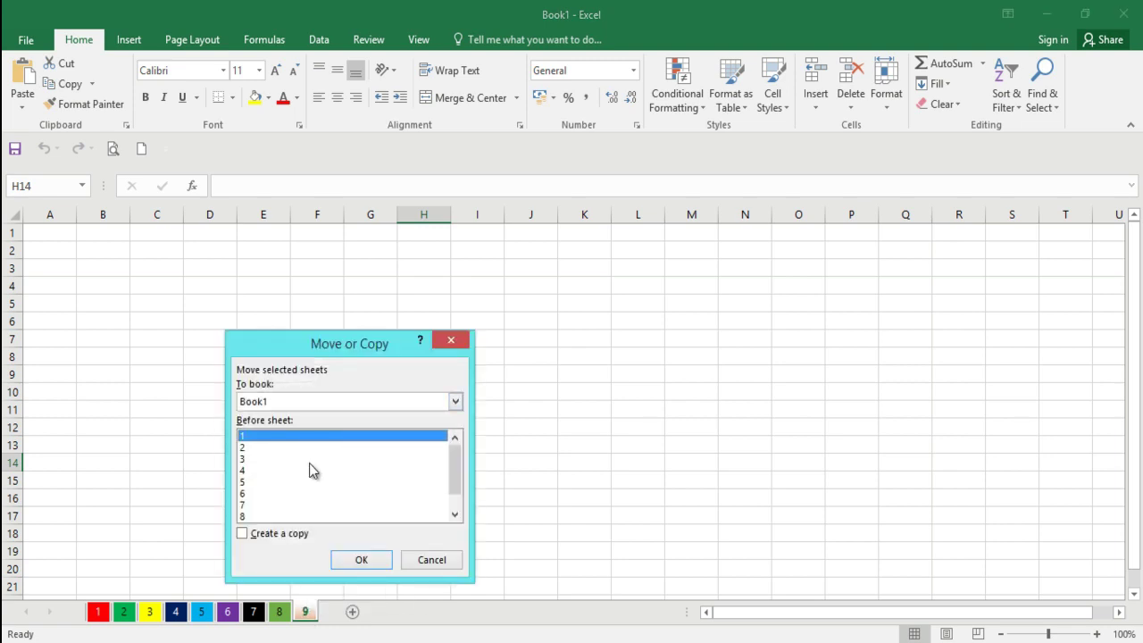
left_click(362, 560)
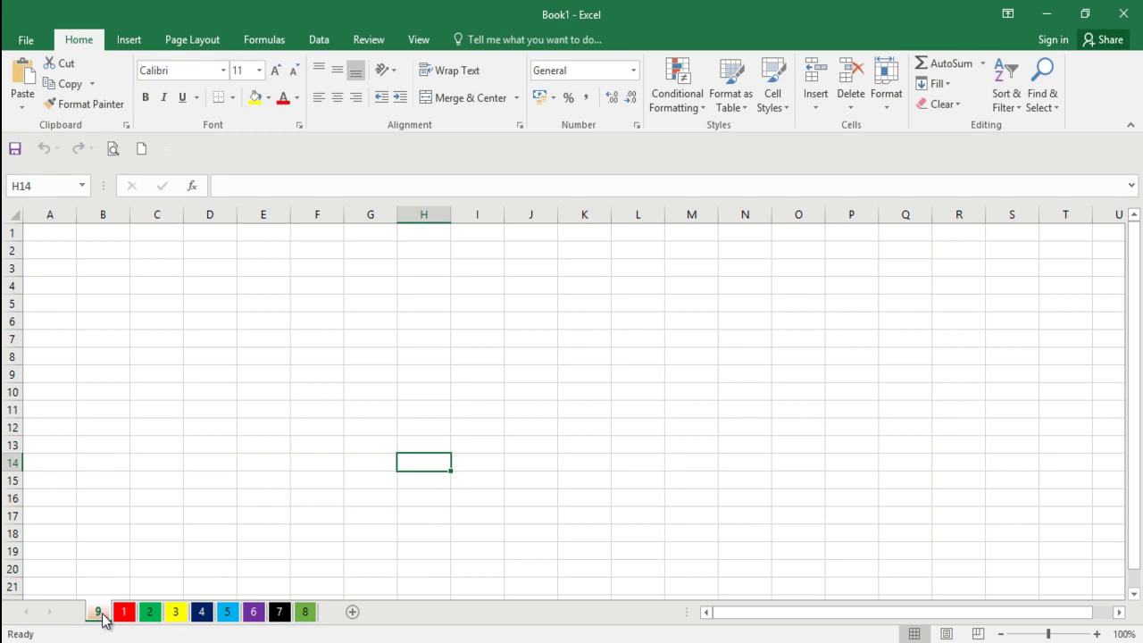
left_click_drag(103, 619, 325, 617)
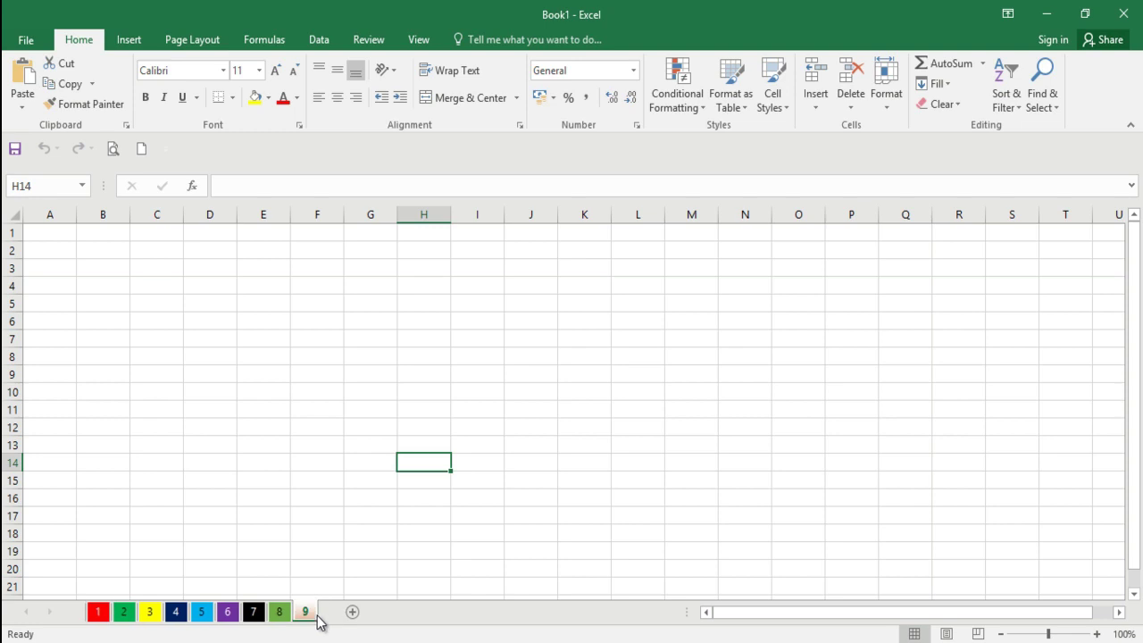
- Make a copy of sheet 9, named '9 (2)', placed before sheet 1
right_click(304, 616)
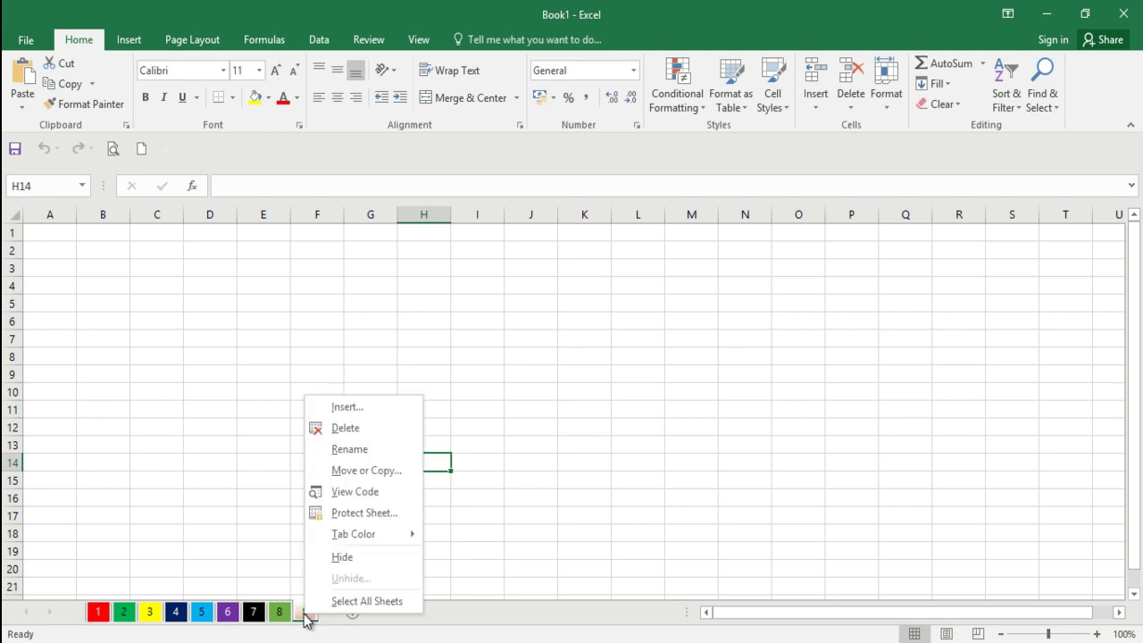
left_click(363, 470)
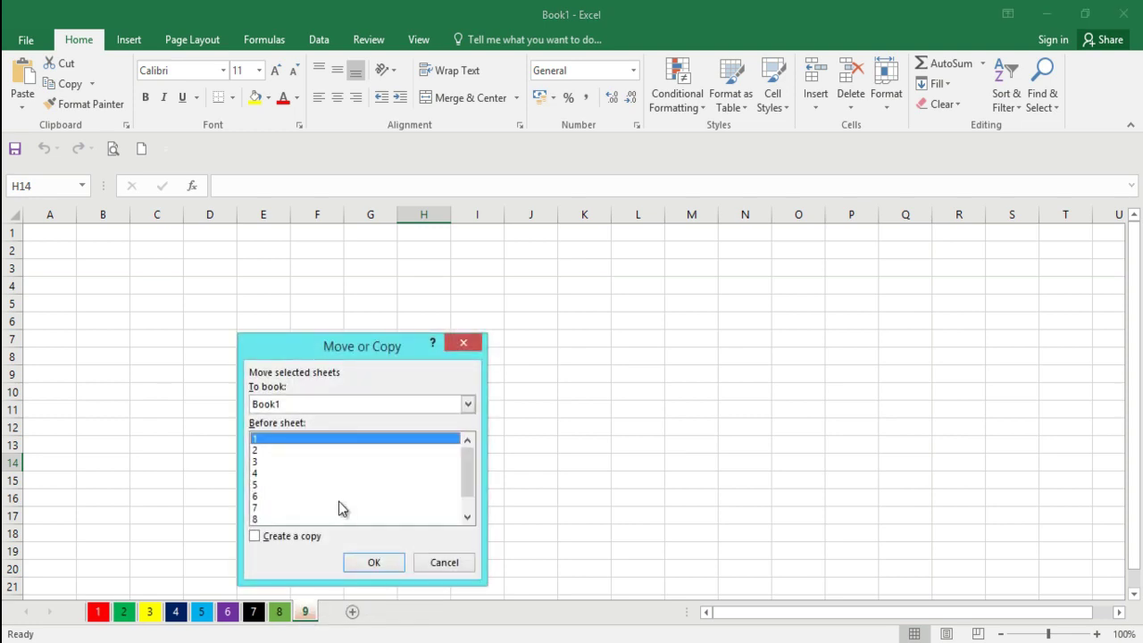
left_click(305, 538)
left_click(386, 562)
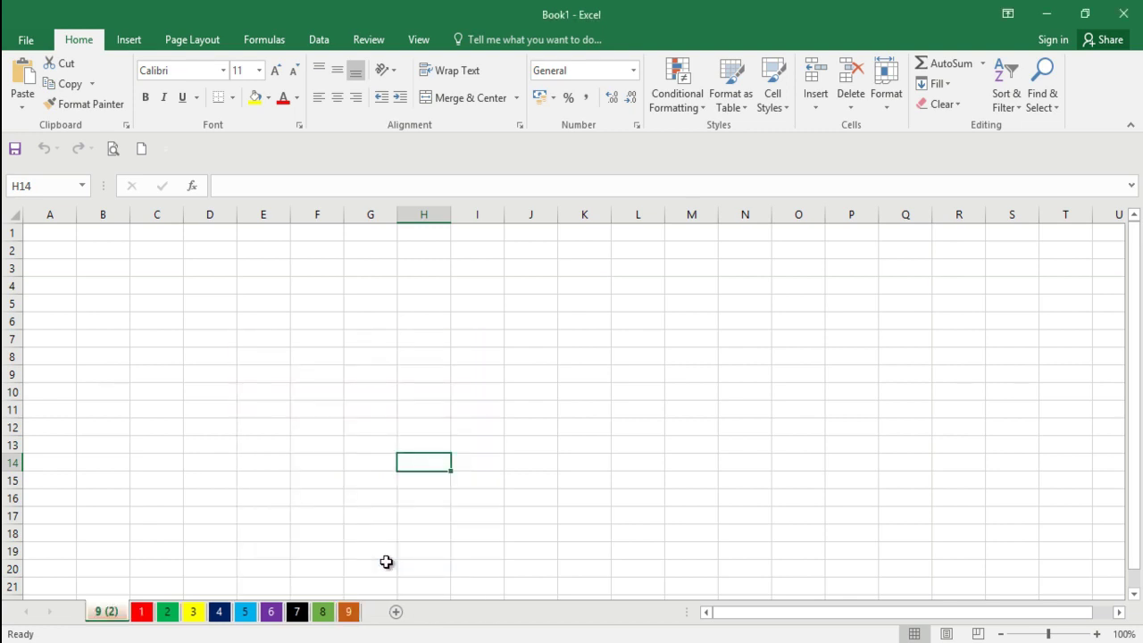
- Move the '9 (2)' sheet after sheet 9 and rename it 10
left_click(227, 444)
left_click_drag(114, 612, 378, 594)
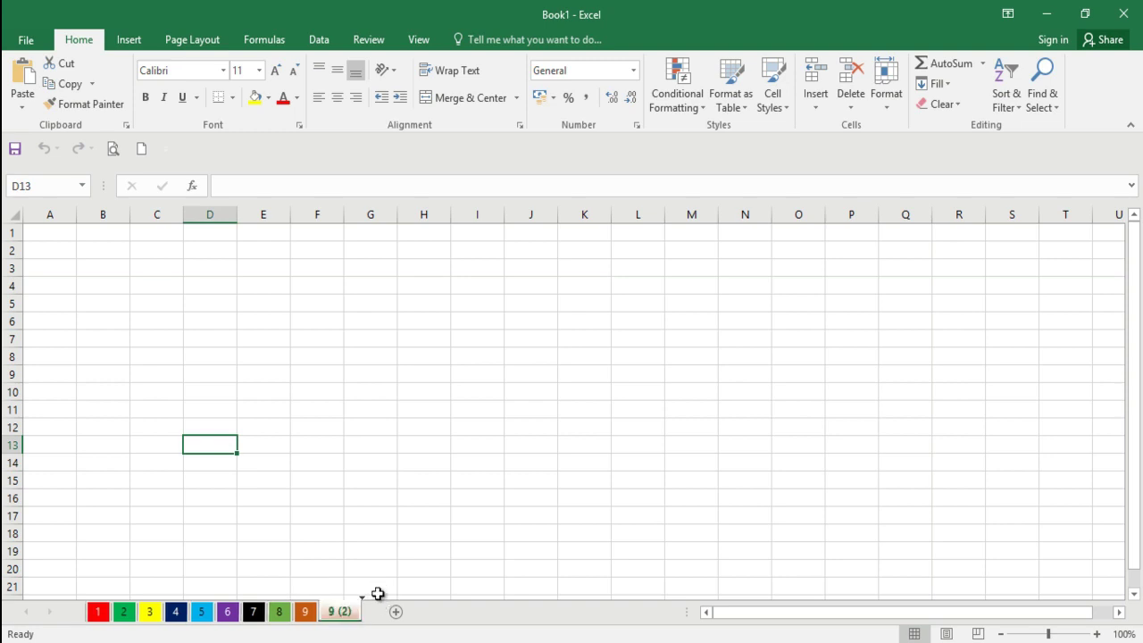
right_click(340, 624)
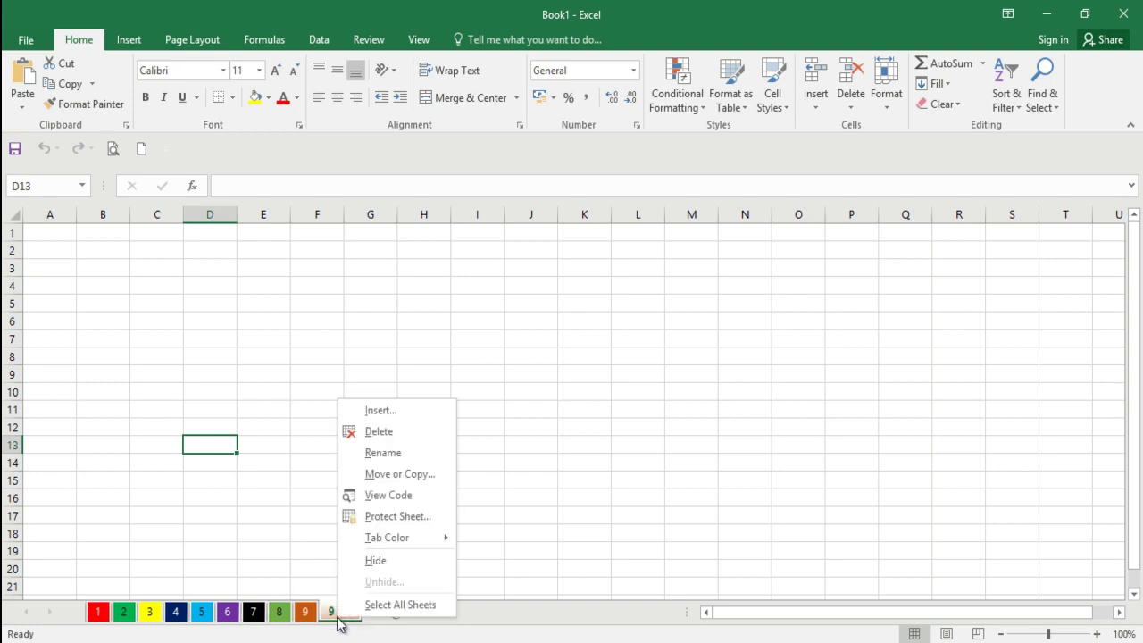
left_click(391, 453)
type("10")
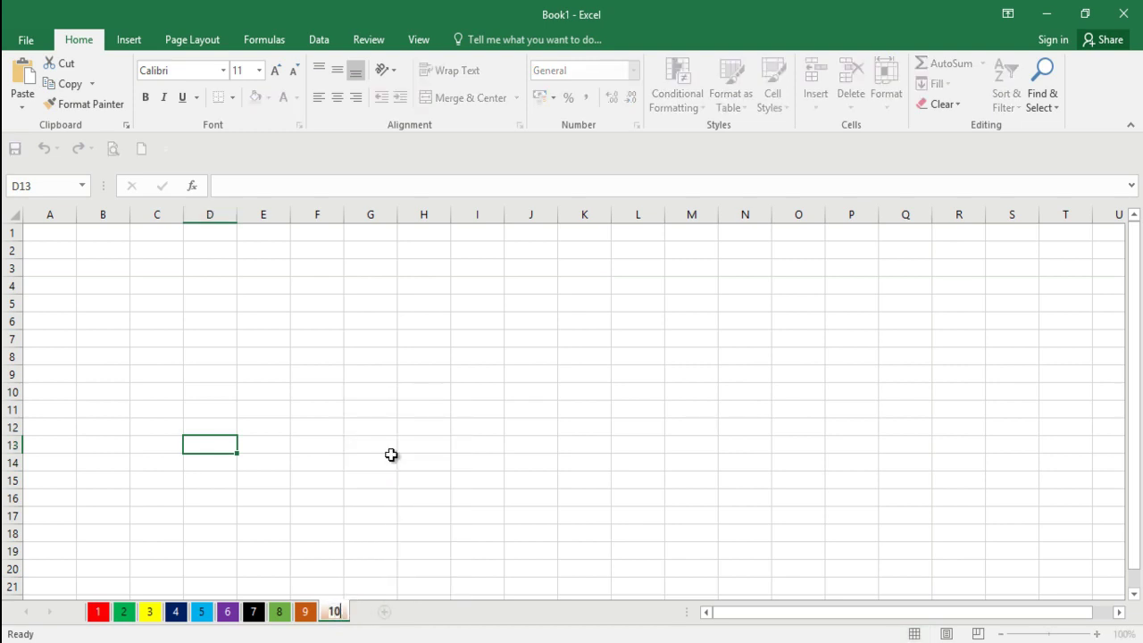
left_click(391, 456)
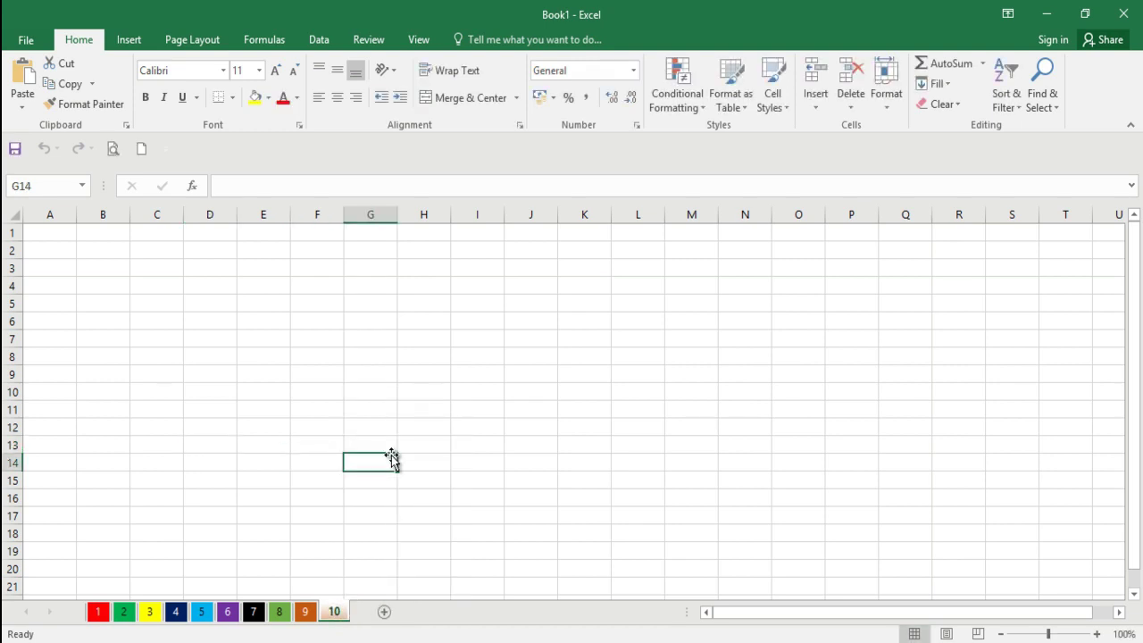
- Return to sheet 9
left_click(331, 524)
left_click(311, 616)
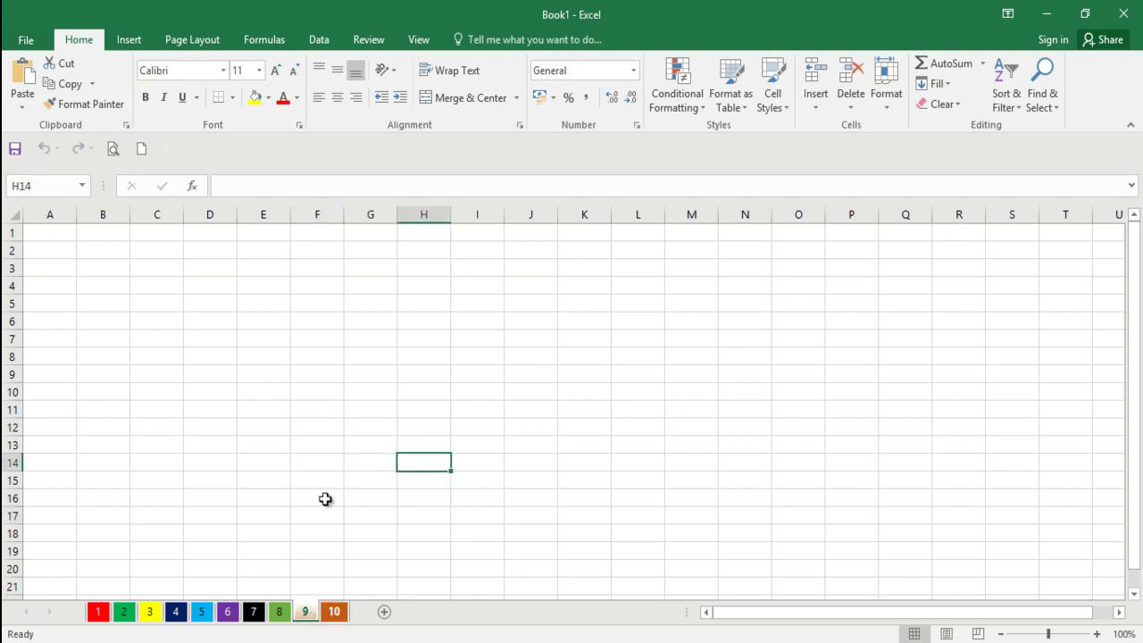
left_click(317, 464)
left_click(169, 461)
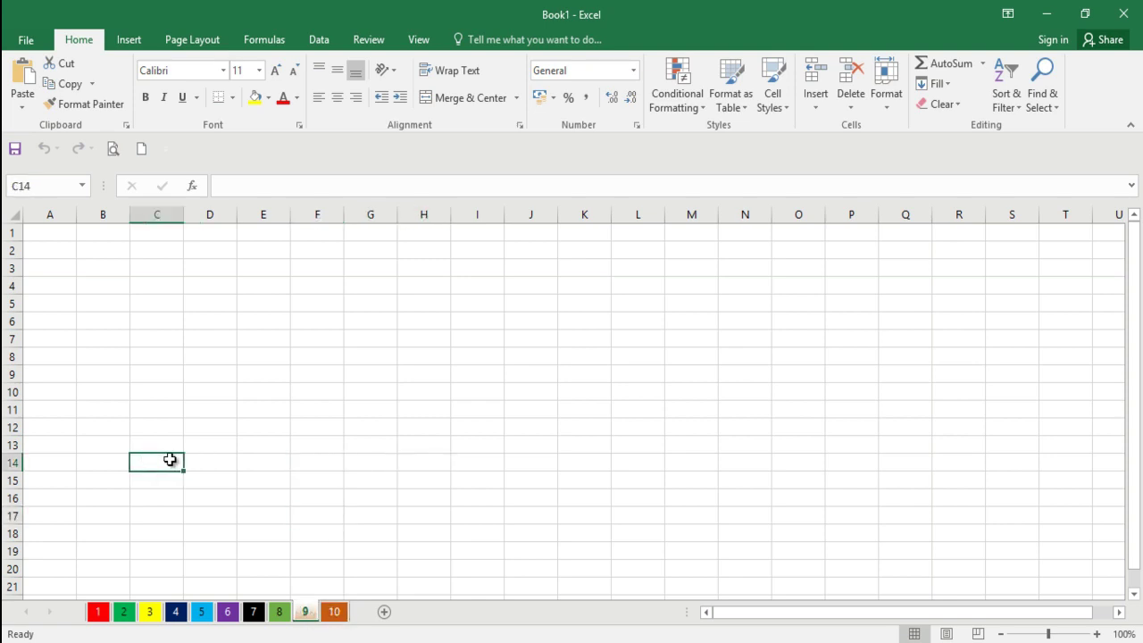
left_click(166, 342)
left_click(374, 368)
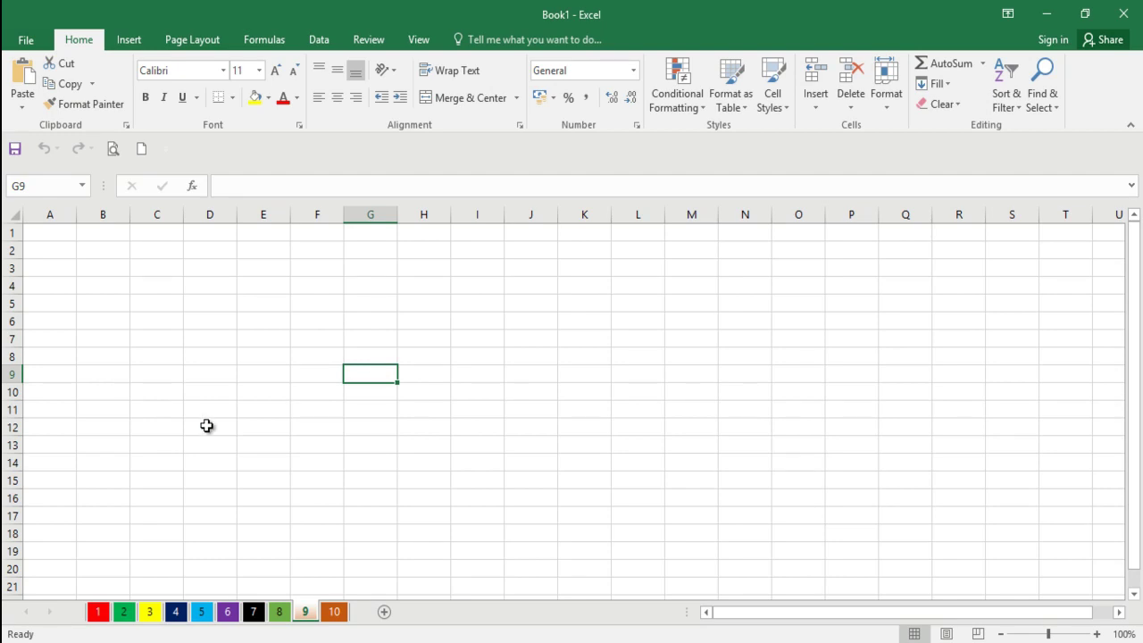
left_click(206, 426)
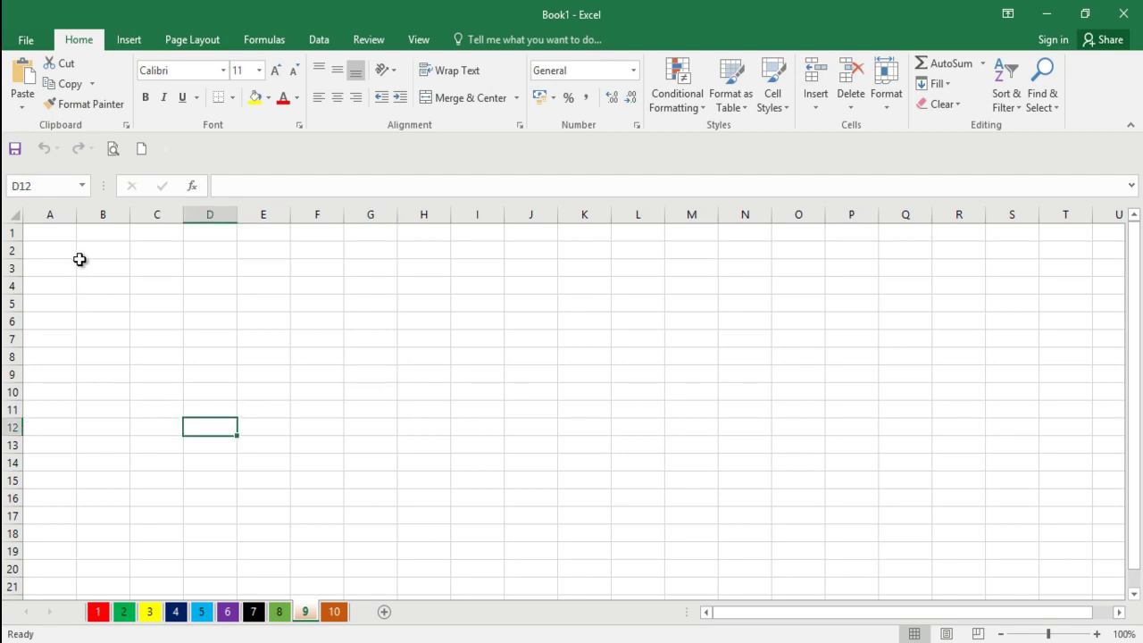
- Narrow column A and enter the header Nomor in B2
left_click_drag(76, 220, 46, 219)
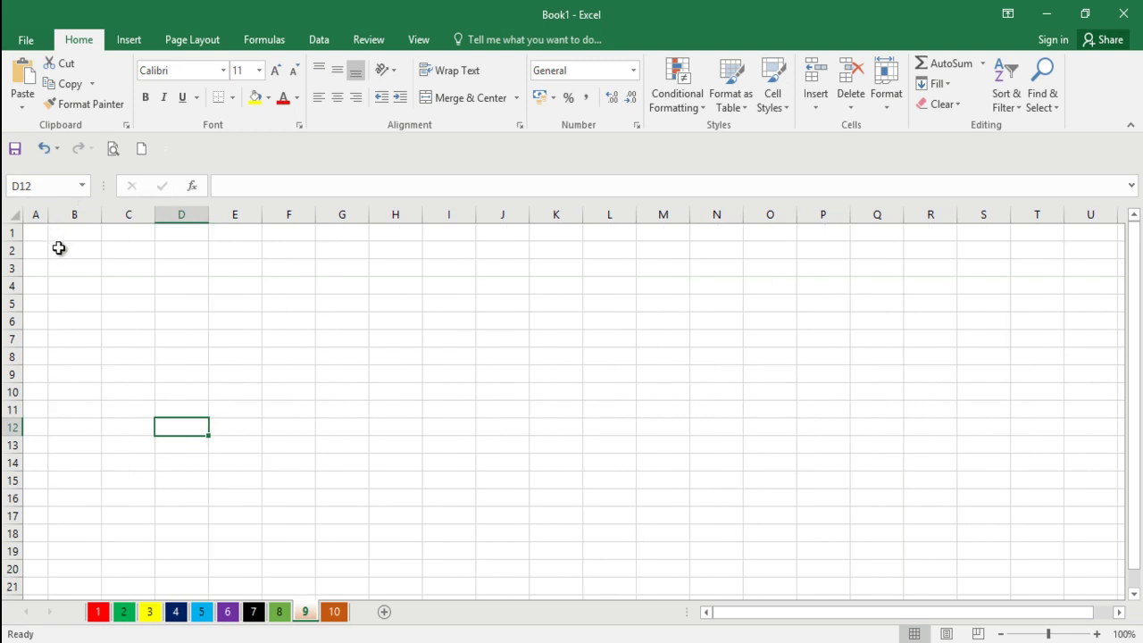
left_click(85, 251)
key("BackSpace")
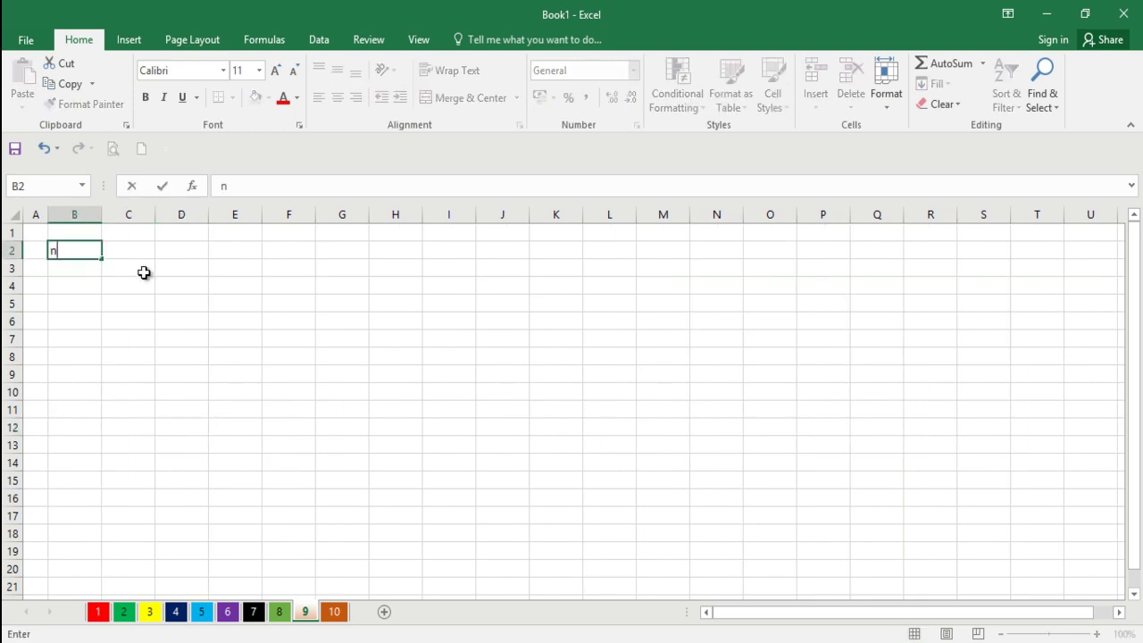
type("no")
key("BackSpace")
key("BackSpace")
type("N")
type("omor")
key("Tab")
type("Uraian")
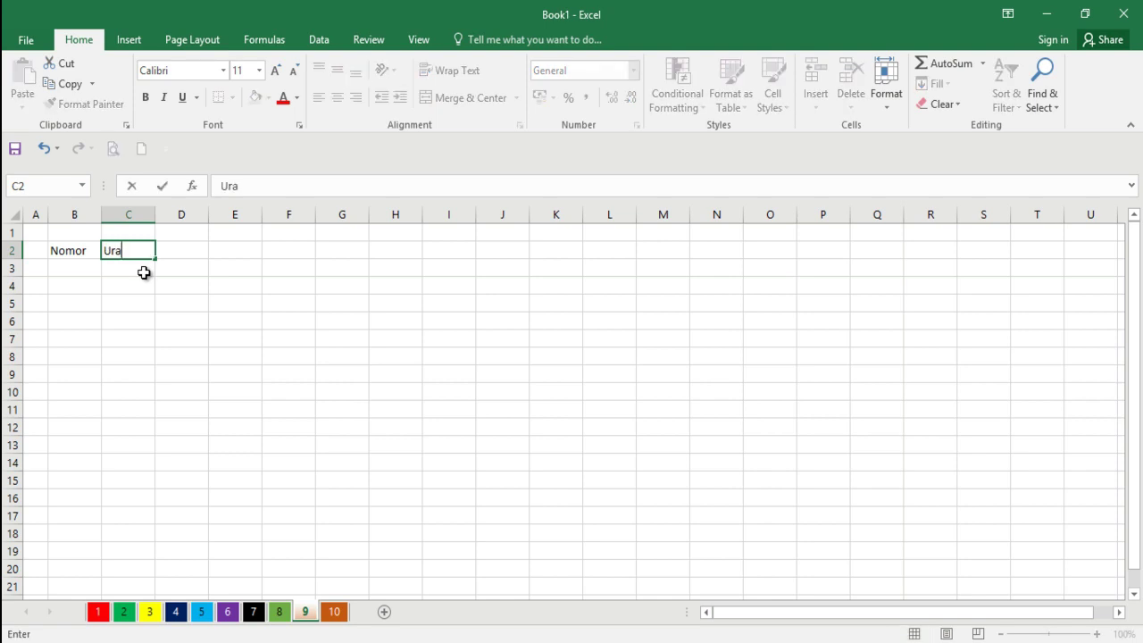
- Add headers Uraian, Harga, Jumlah and Keterangan in C2:F2, then select B2:F2
key("Tab")
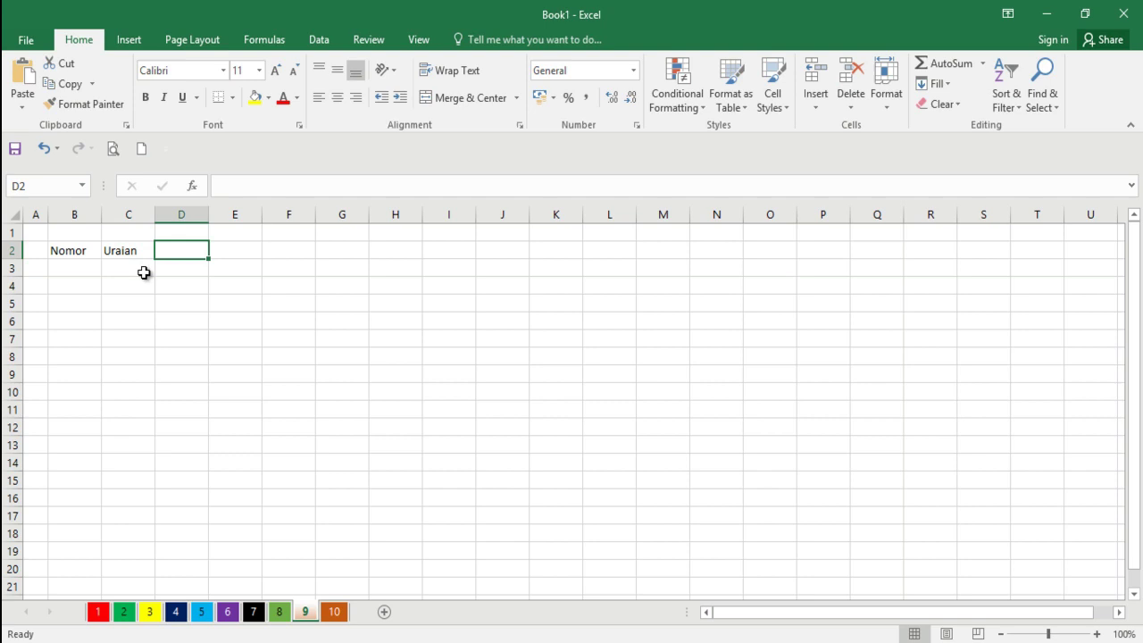
type("Harga")
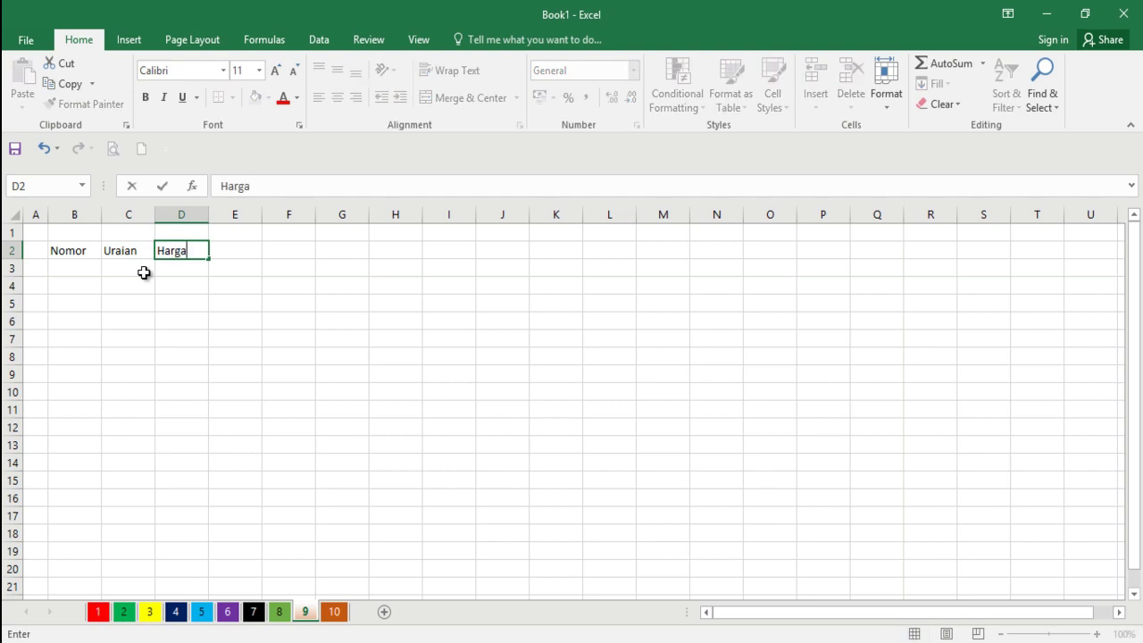
key("Tab")
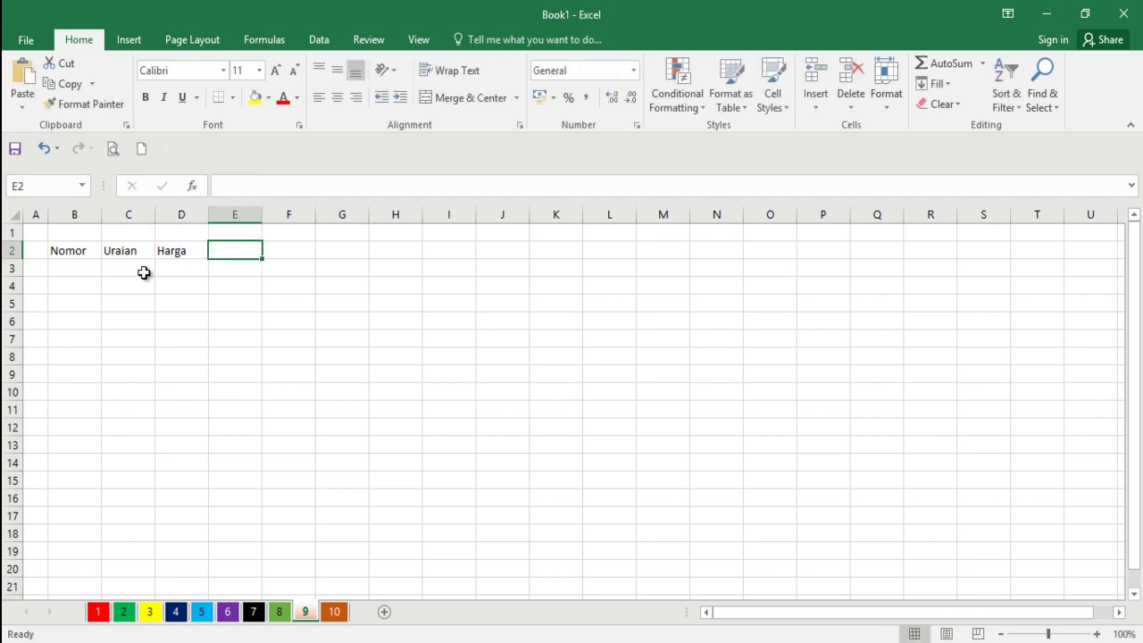
type("Jum")
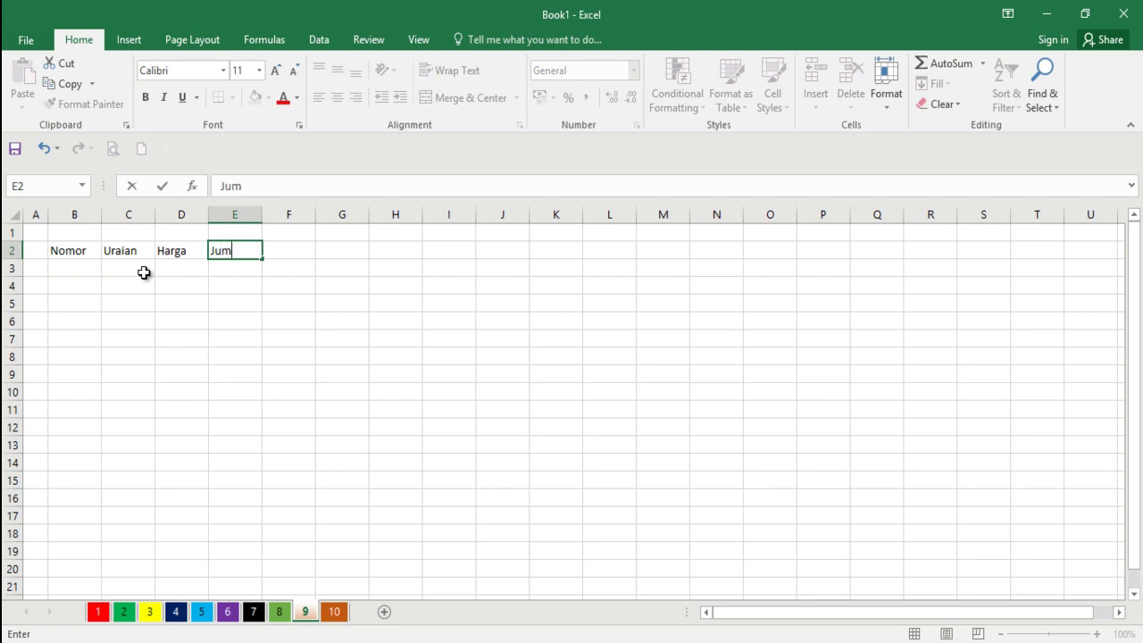
type("lah")
key("Tab")
type("Ke")
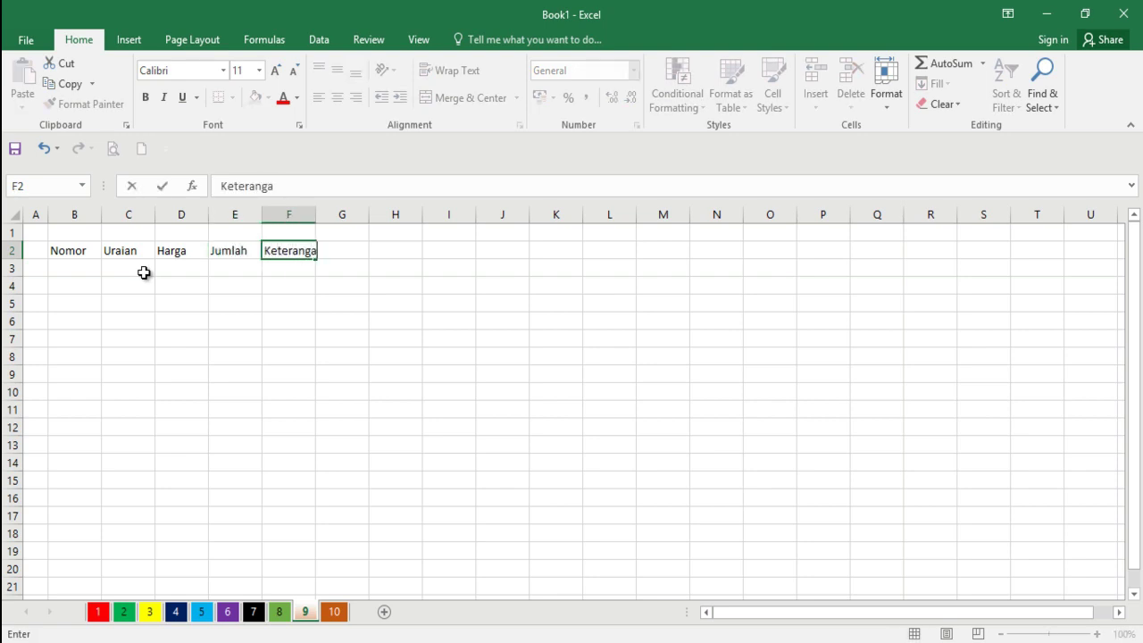
key("Left")
key("Left")
key("Left")
key("Left")
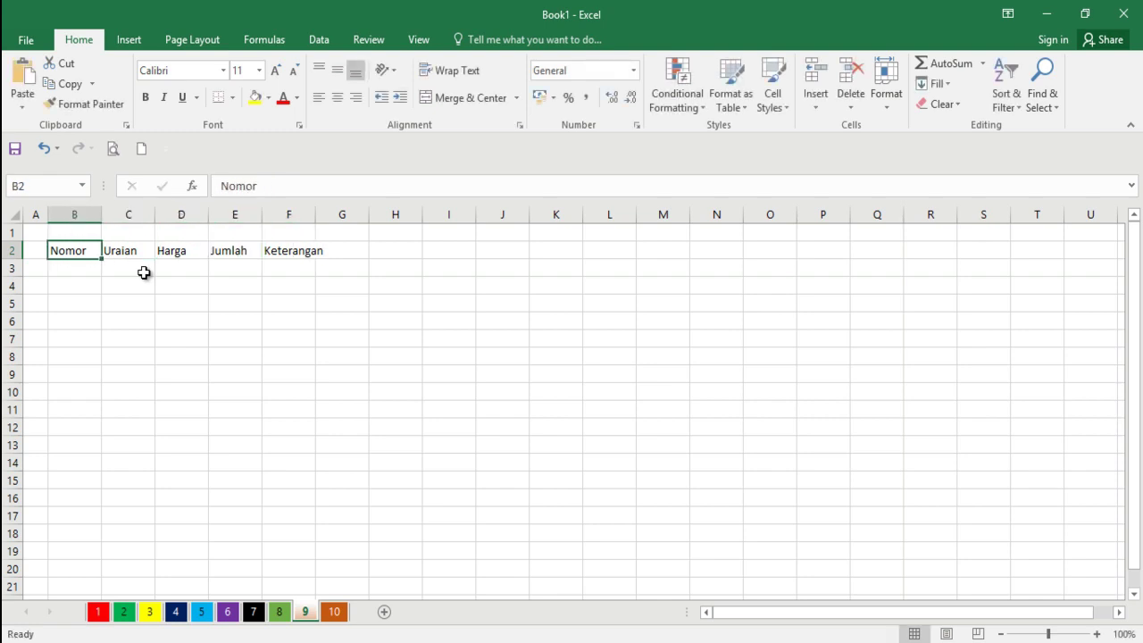
key("shift+Right")
key("shift+Right")
key("shift+Right")
key("shift+Right")
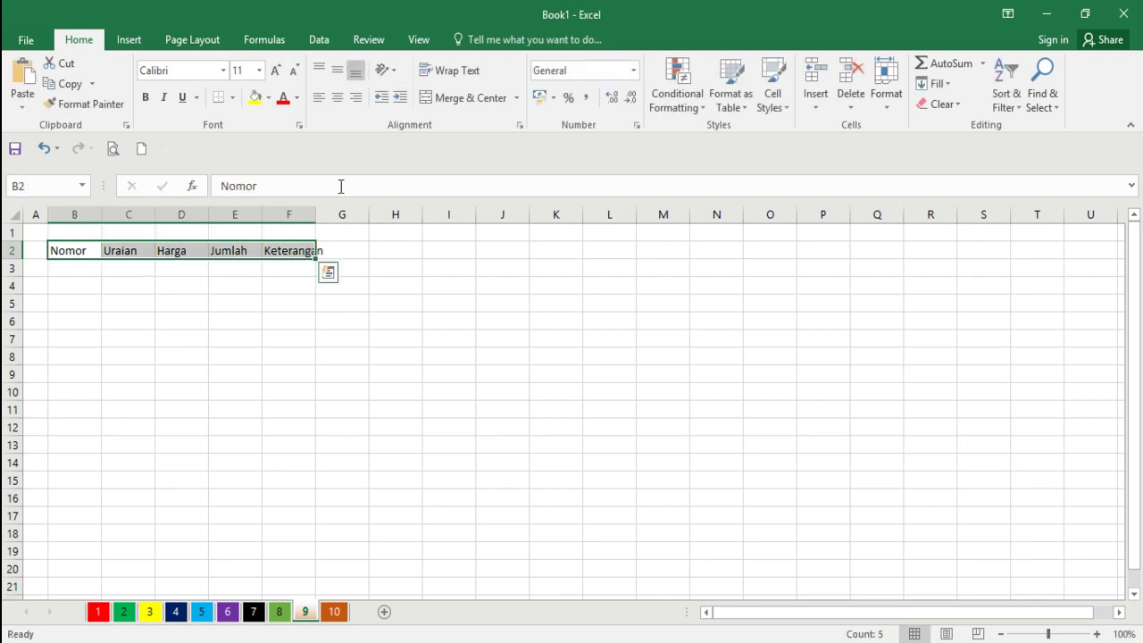
- Widen column F and apply All Borders to the table range B2:F14
left_click_drag(315, 214, 340, 214)
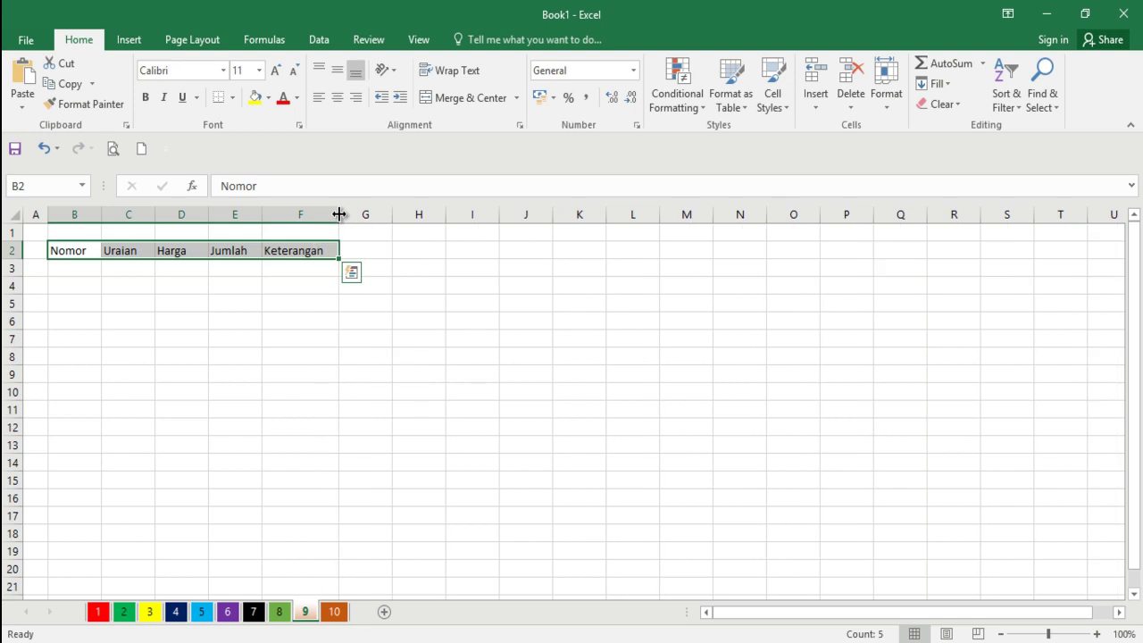
key("shift+Down")
key("shift+Down")
key("shift+Down")
key("shift+Down")
key("shift+Down")
key("shift+Down")
key("shift+Down")
key("shift+Down")
key("shift+Down")
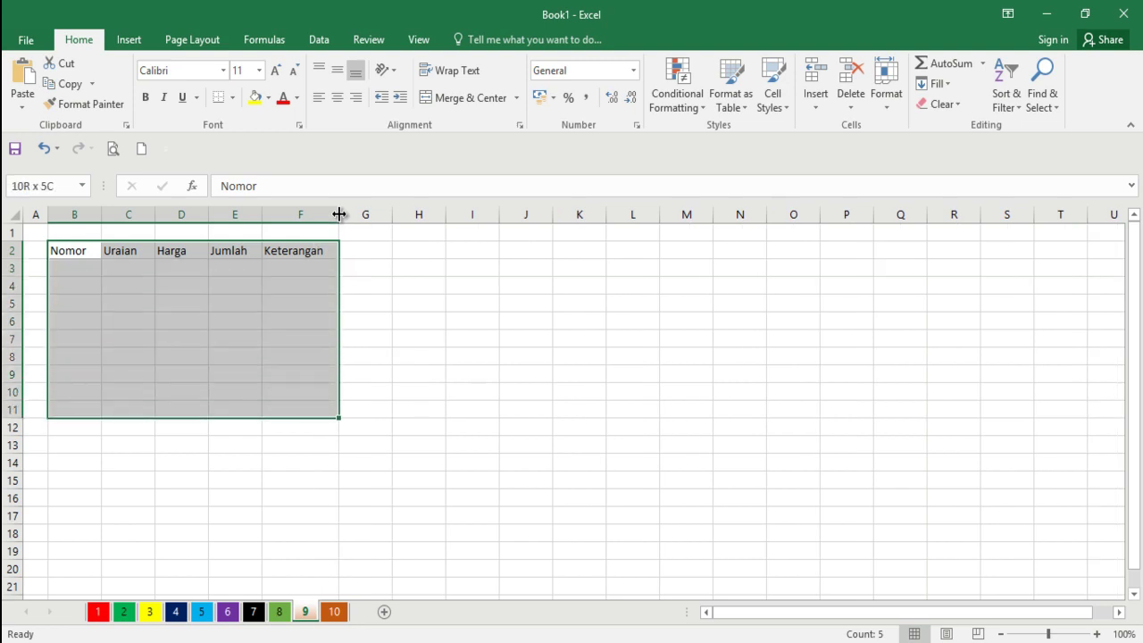
key("shift+Down")
key("shift+Down")
key("shift+Down")
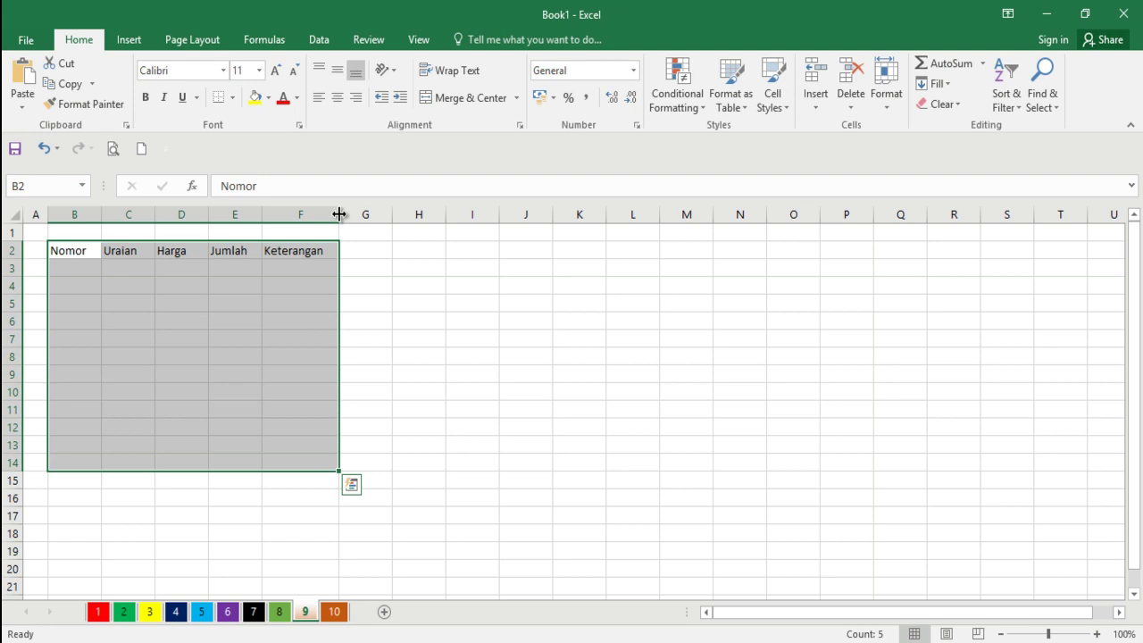
left_click(233, 98)
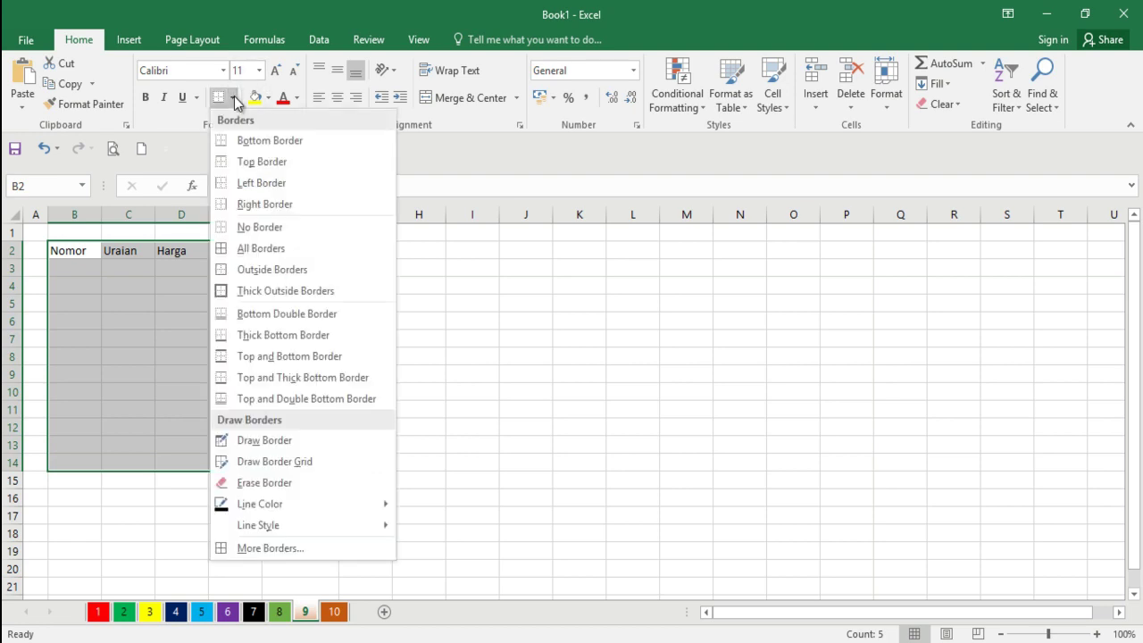
left_click(246, 257)
left_click(197, 317)
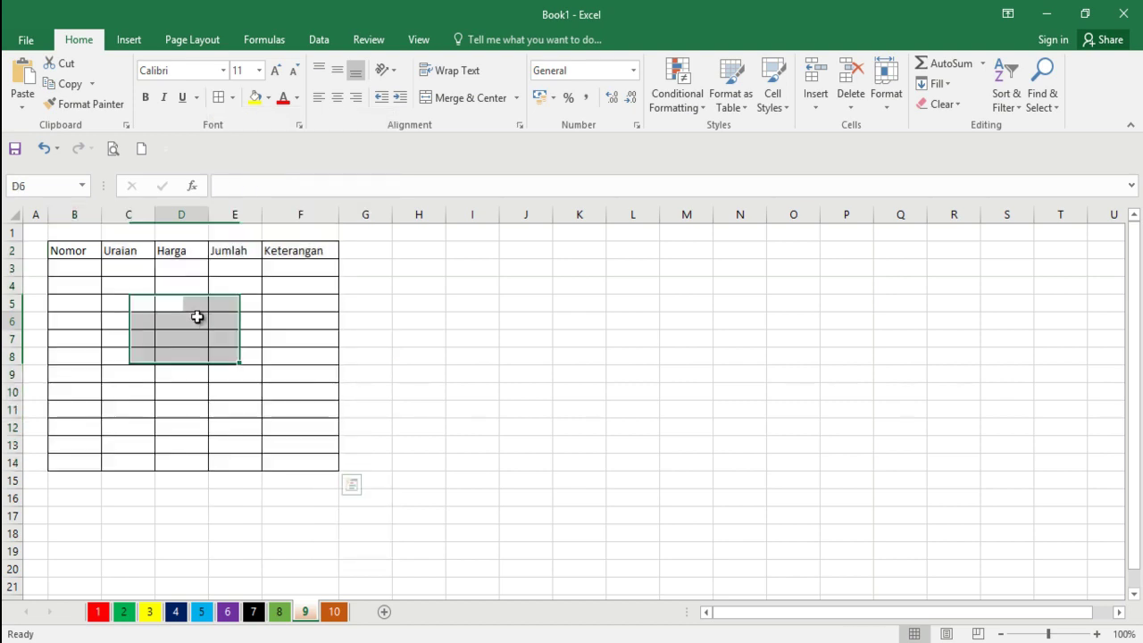
- Middle-align and centre the five headers in B2:F2
left_click(65, 250)
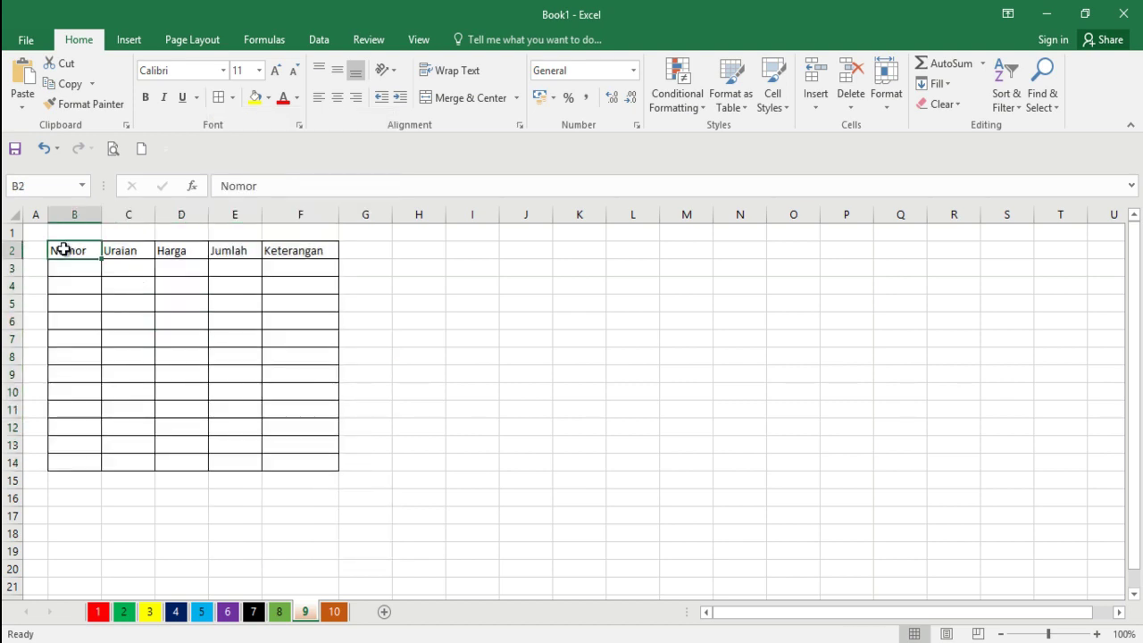
key("shift+Right")
key("shift+Right")
key("shift+Right")
key("shift+Right")
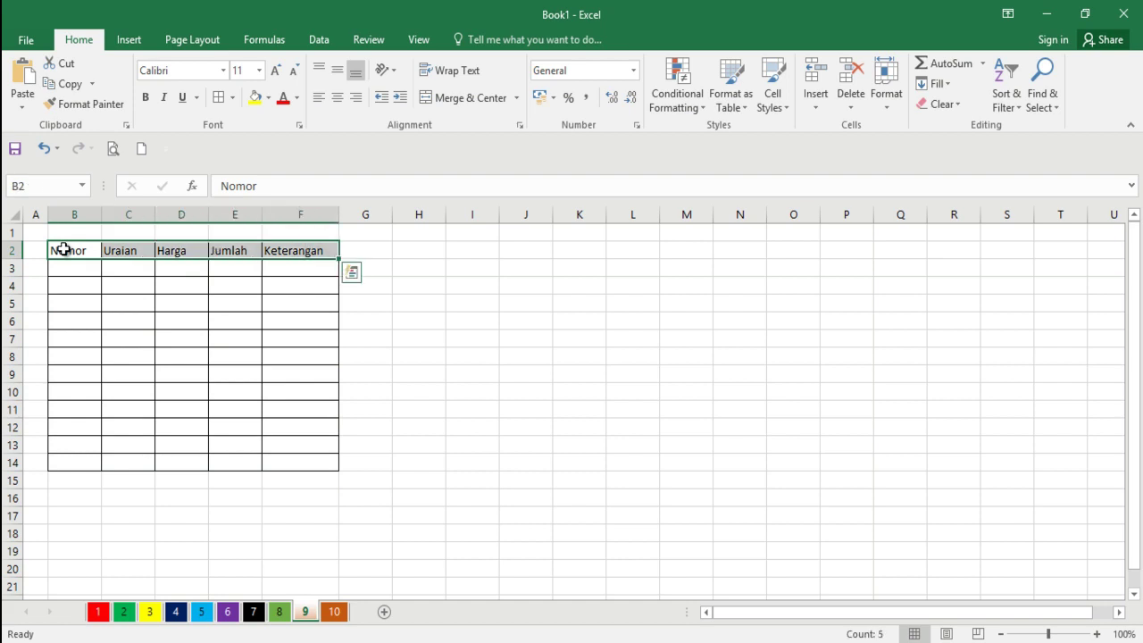
left_click(341, 73)
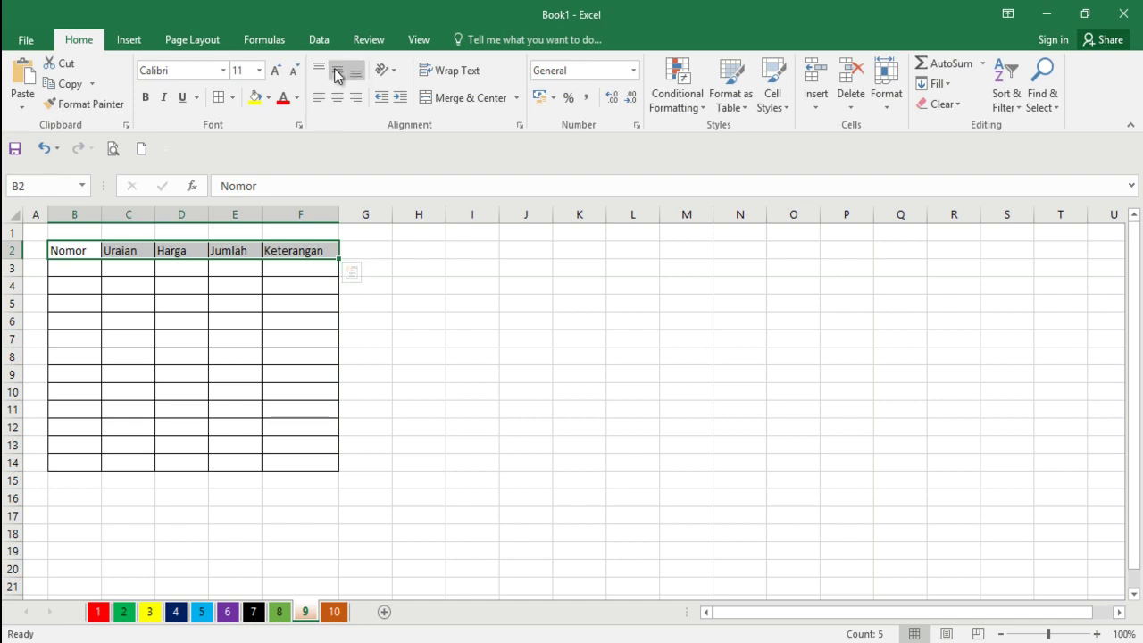
left_click(336, 102)
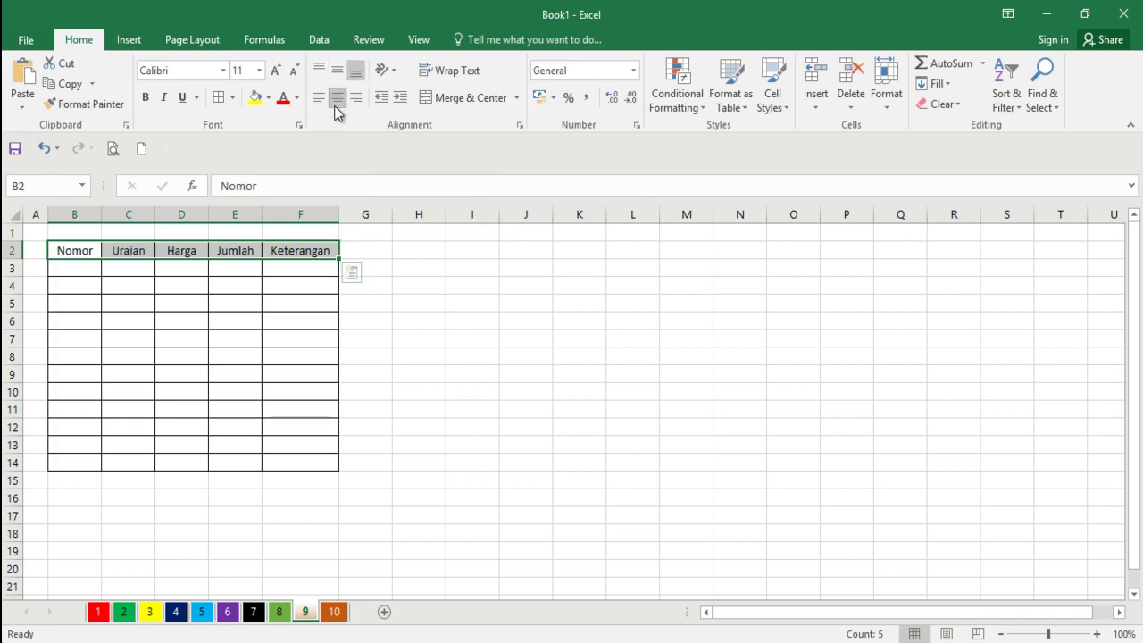
- Widen columns B through F, giving Keterangan and Uraian extra room, then reselect the header row
left_click_drag(335, 210, 373, 210)
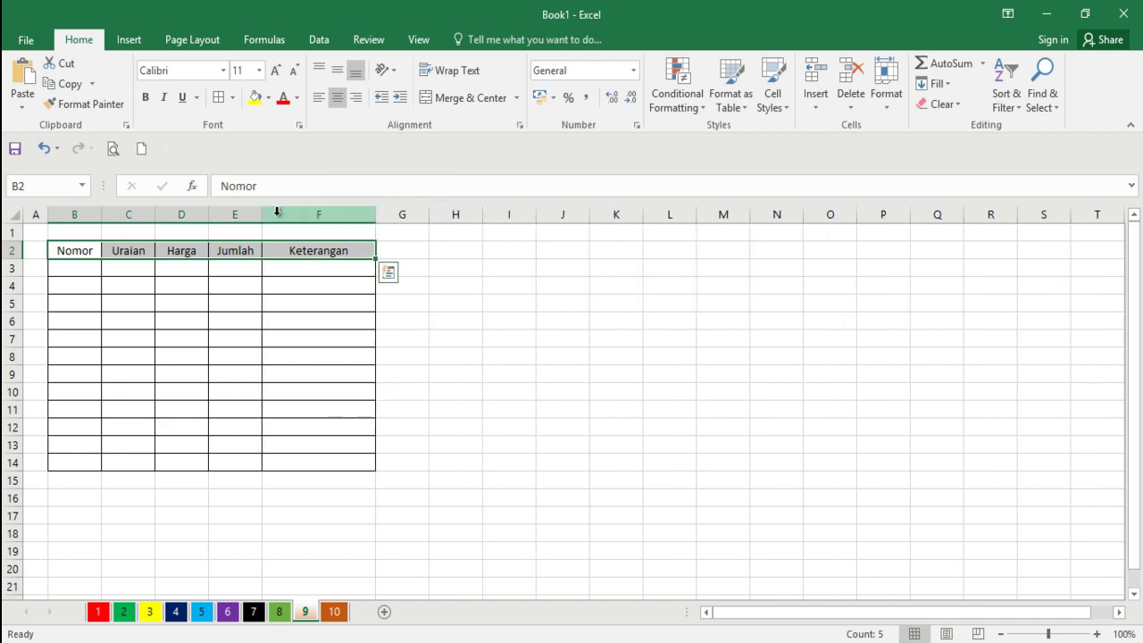
left_click_drag(261, 216, 285, 215)
left_click_drag(208, 211, 228, 212)
left_click_drag(156, 215, 208, 215)
left_click_drag(102, 211, 113, 211)
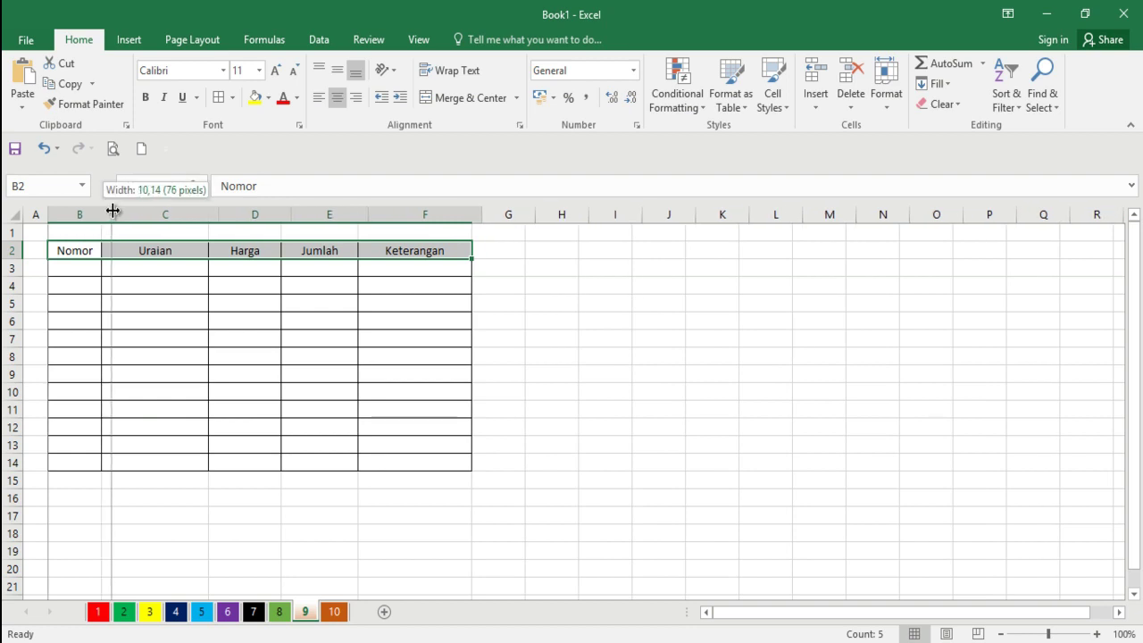
left_click(187, 386)
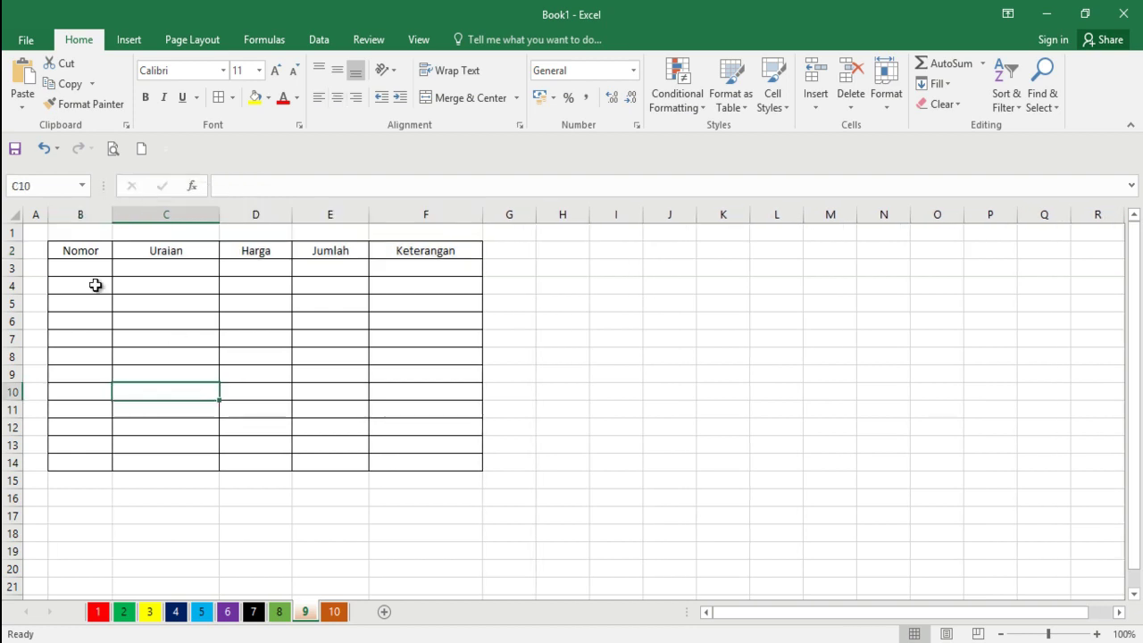
left_click_drag(84, 249, 422, 253)
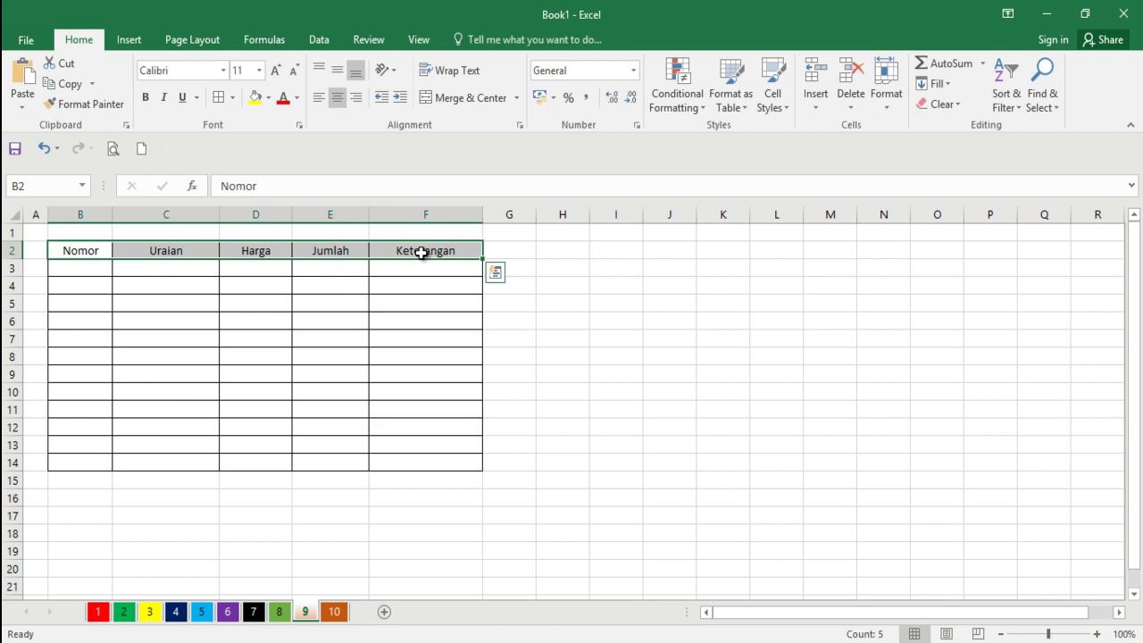
left_click(699, 111)
mouse_move(703, 219)
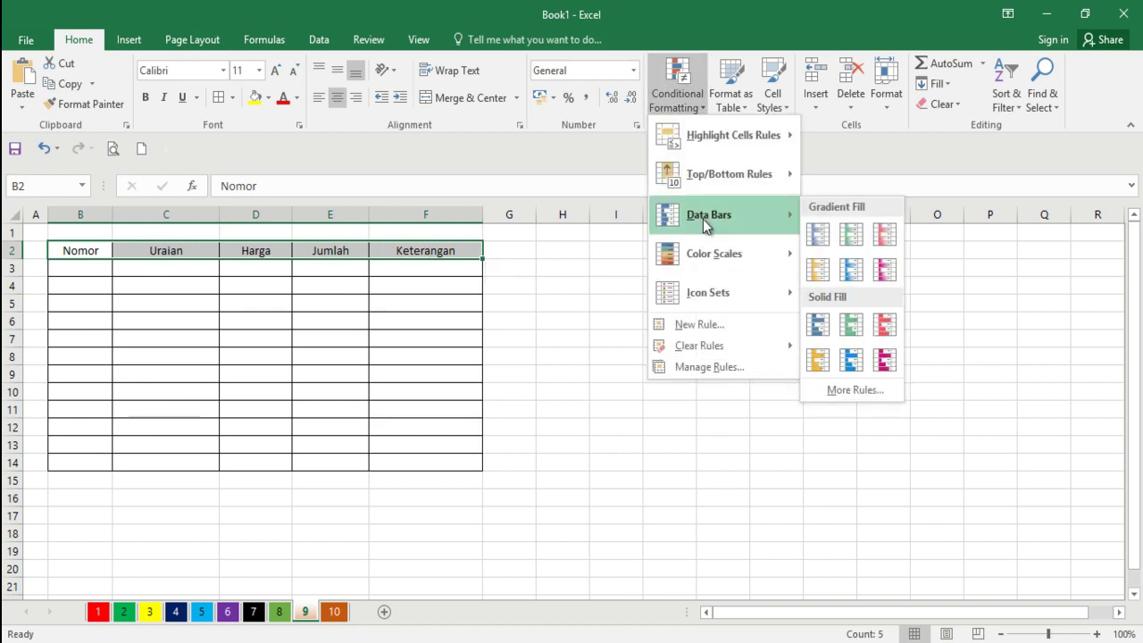
left_click(744, 105)
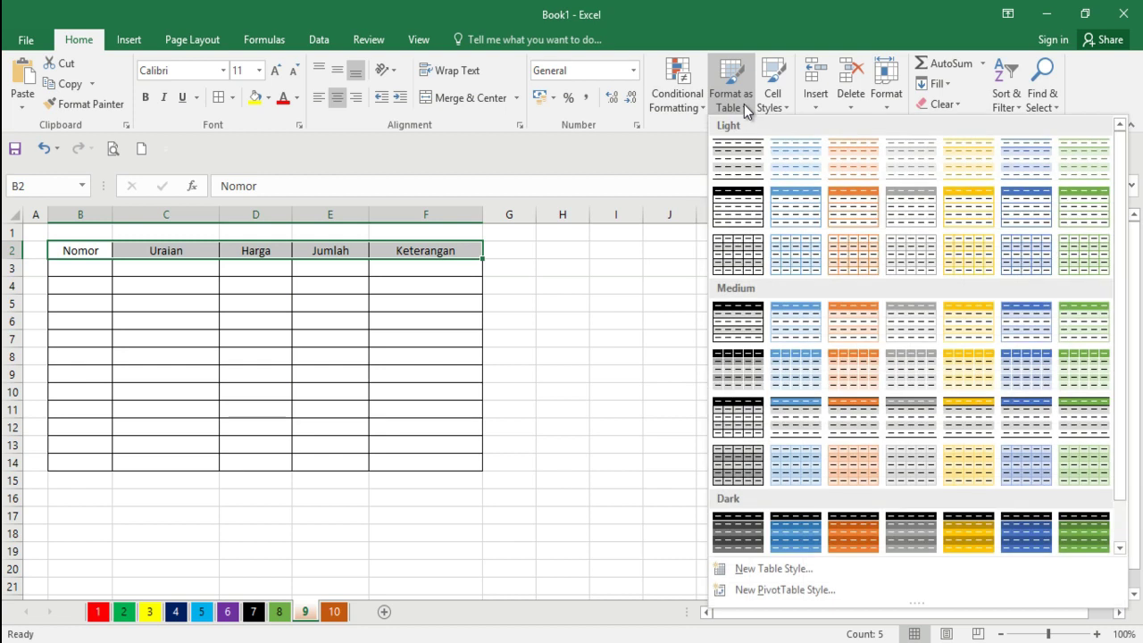
left_click(805, 215)
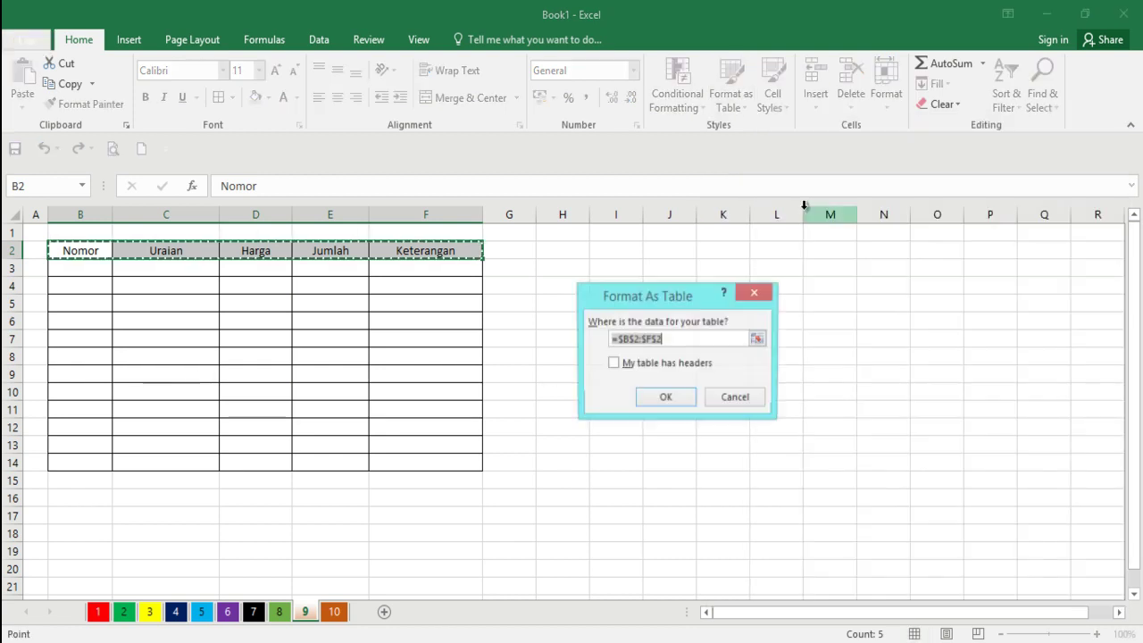
left_click(672, 403)
left_click(670, 394)
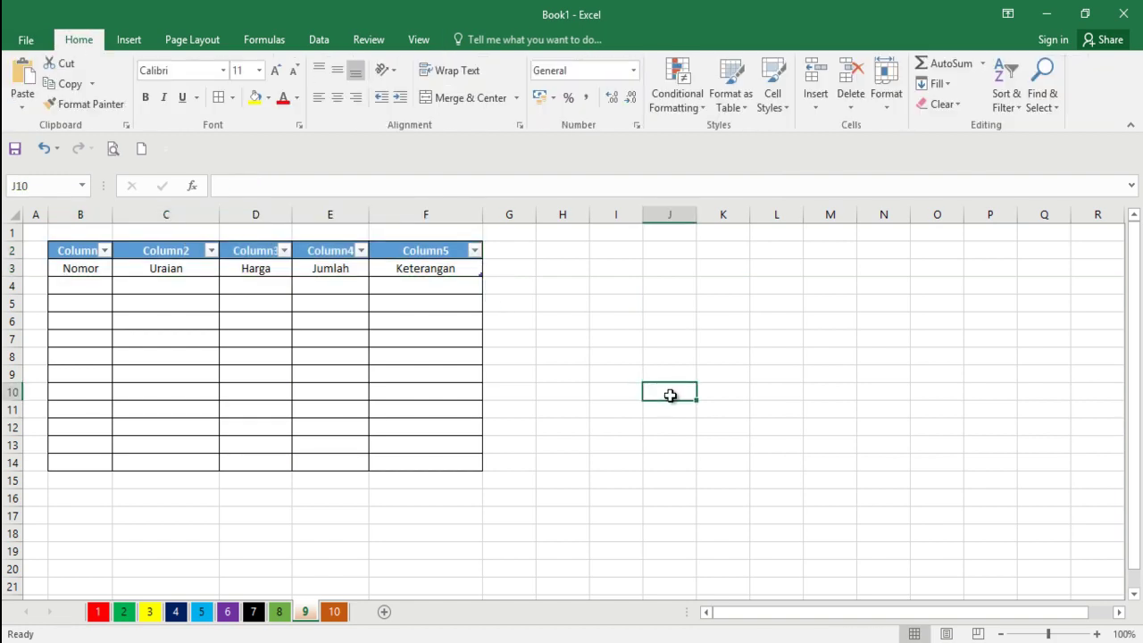
key("ctrl+z")
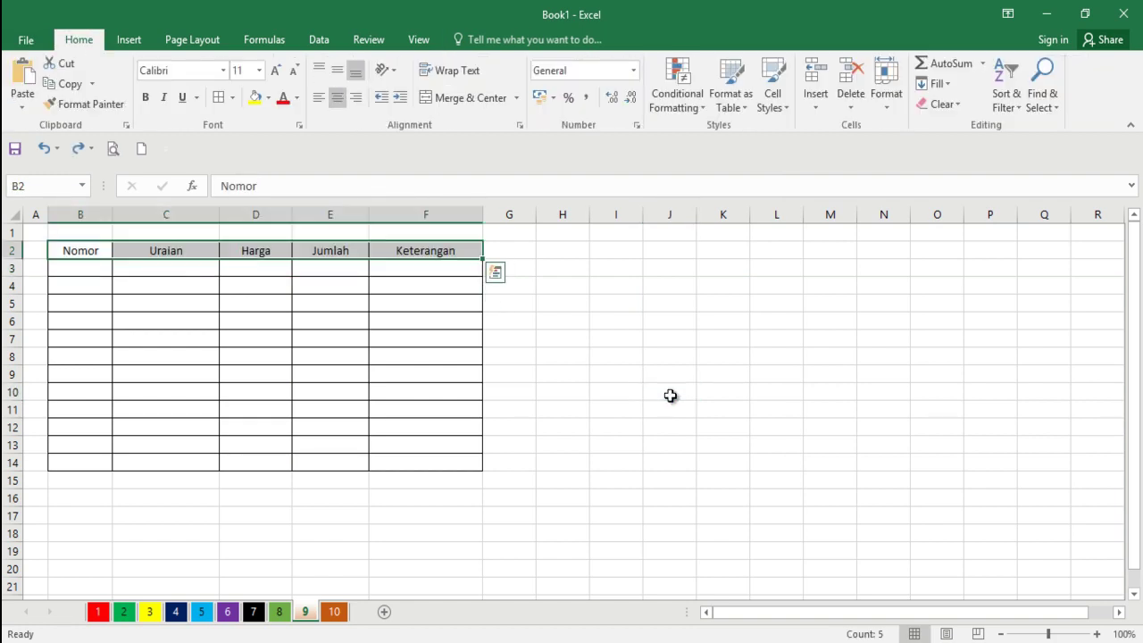
- Apply the 40% - Accent2 cell style to header row B2:F2
left_click(779, 101)
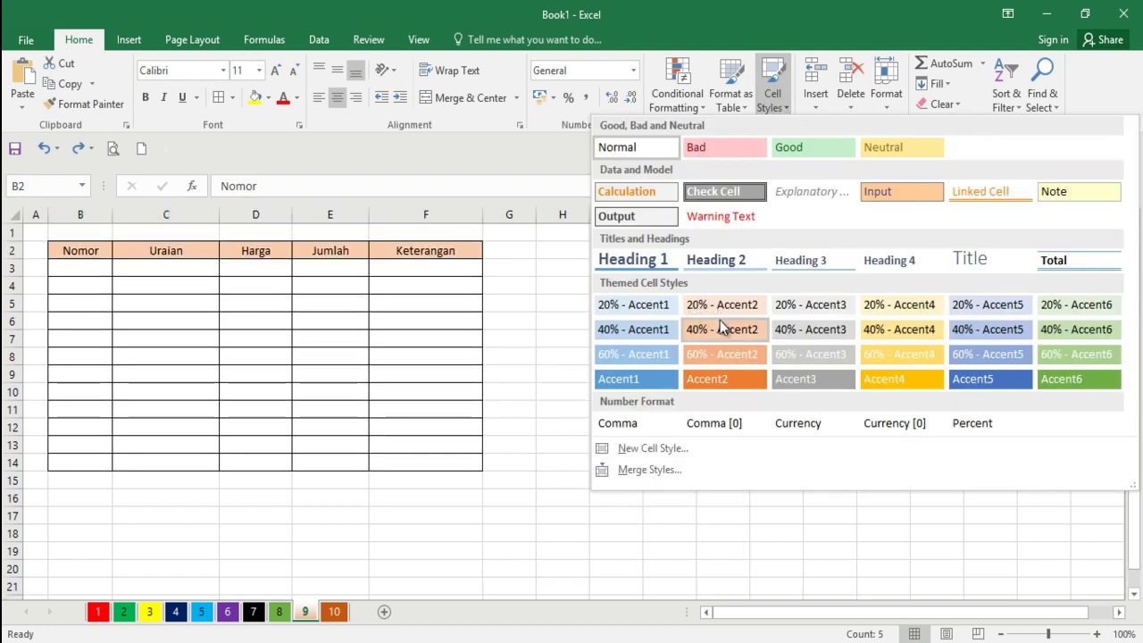
left_click(719, 329)
left_click(541, 391)
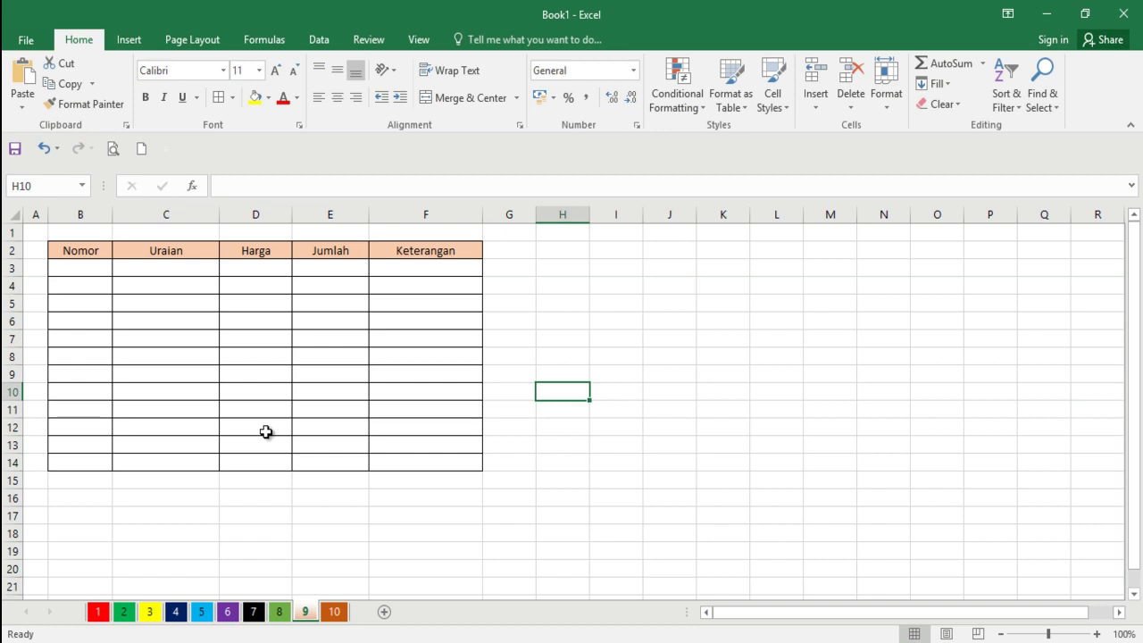
left_click(390, 448)
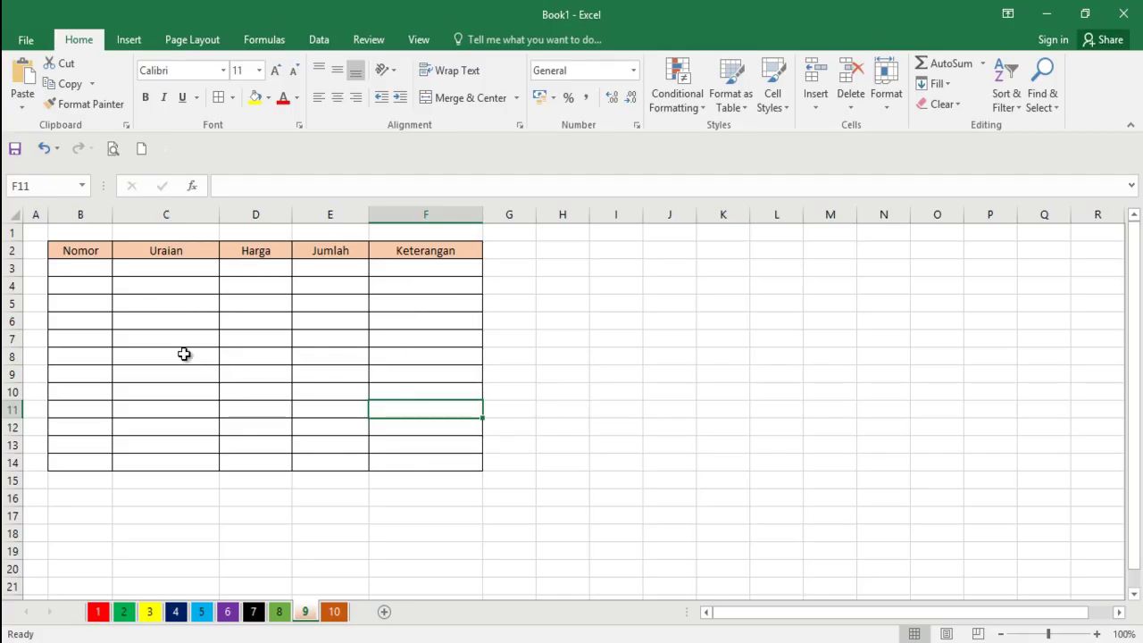
- Enter 1 in B3 and the formula =B3+1 in B4
left_click(184, 355)
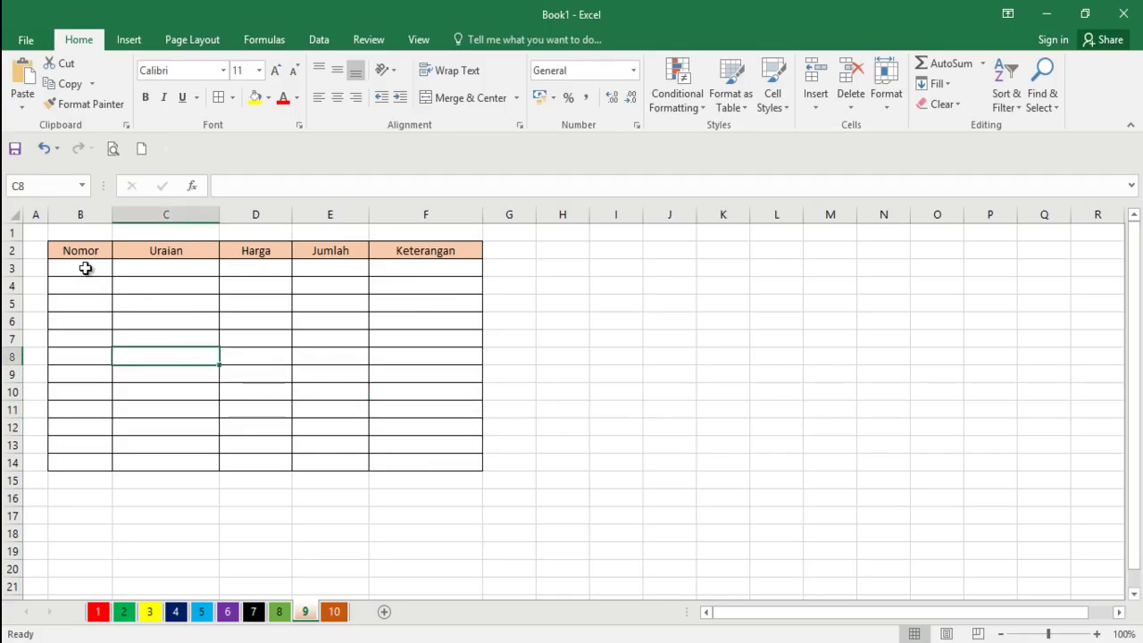
left_click(85, 268)
type("1")
key("Return")
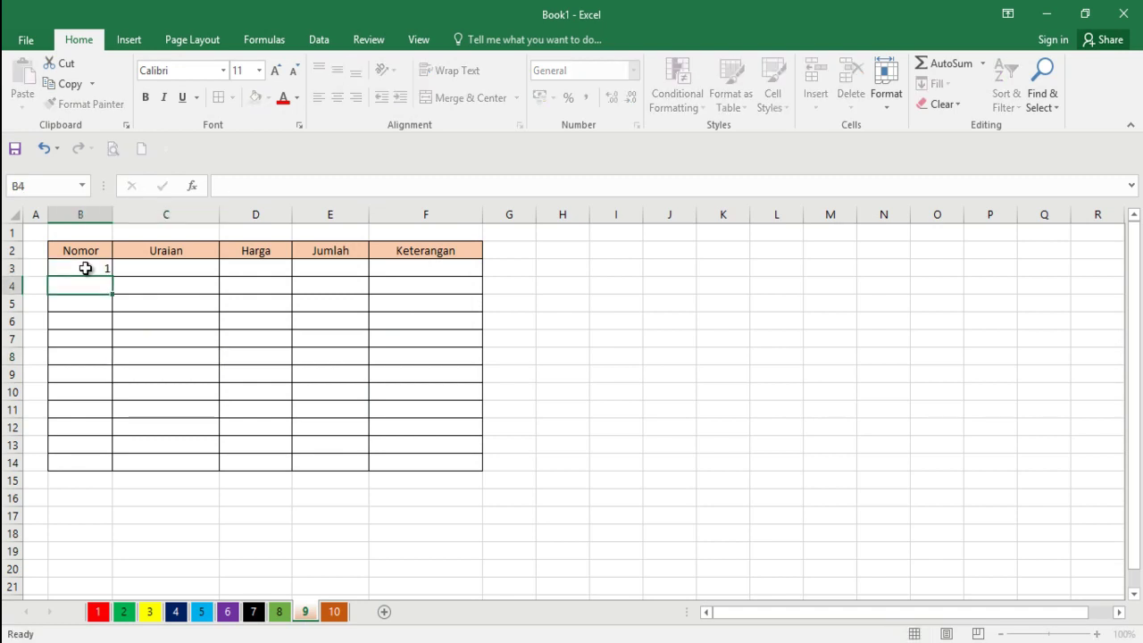
type("=")
left_click(85, 268)
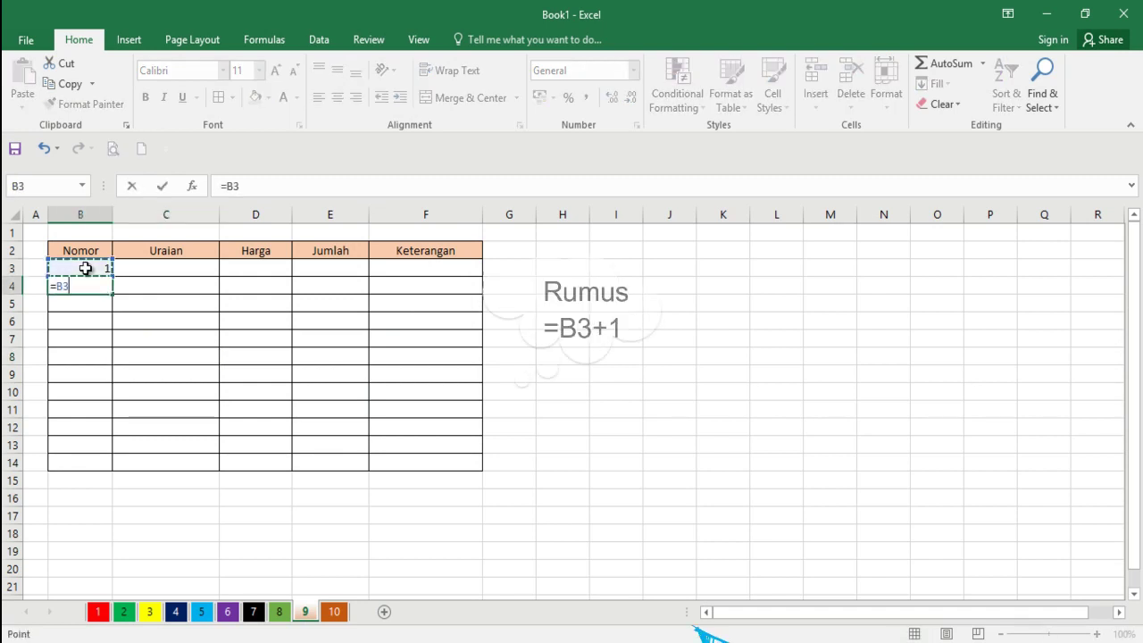
type("+")
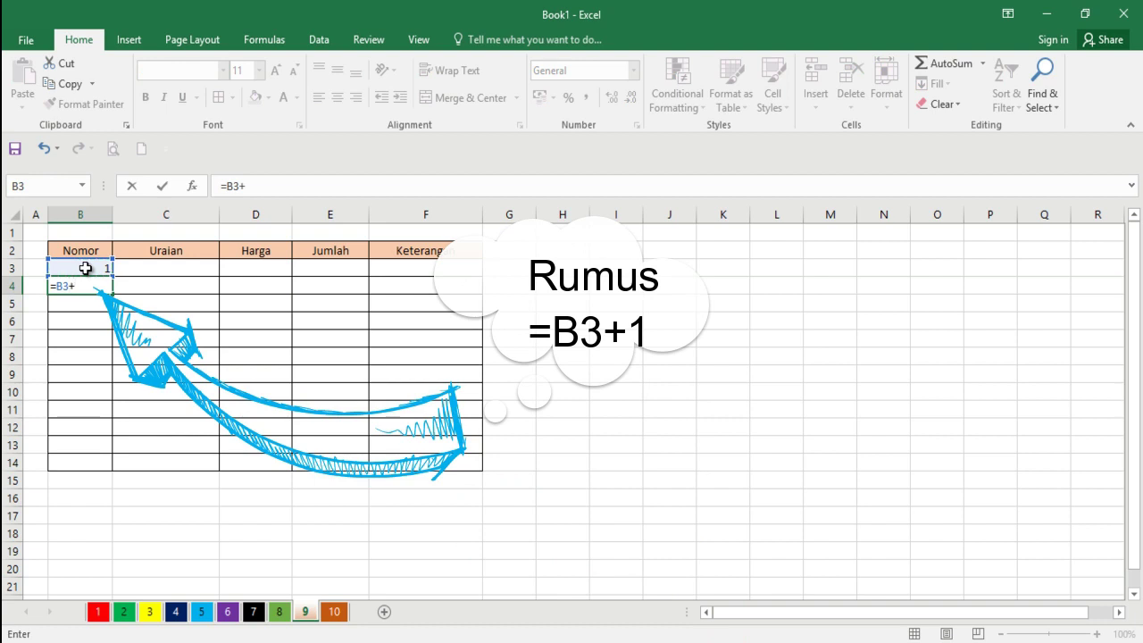
type("1")
key("ctrl+Return")
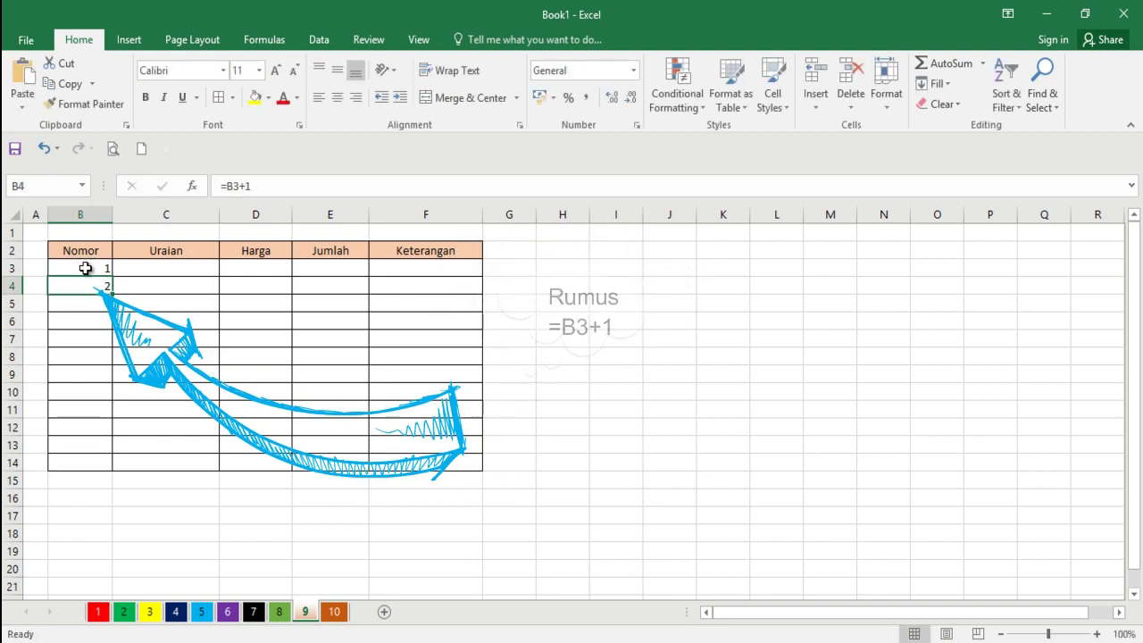
- Copy the B4 formula into B5:B14 so Nomor counts up to 12
key("ctrl+c")
key("Down")
key("shift+Down")
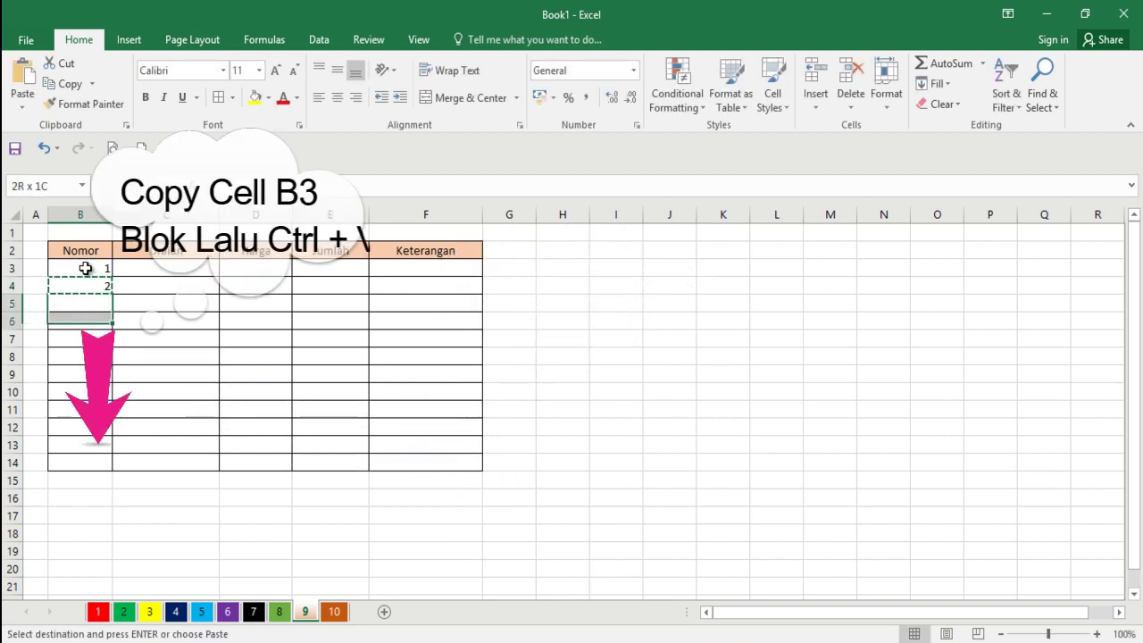
key("shift+Down")
key("shift+Down")
key("shift+Down")
key("shift+Down")
key("shift+Down")
key("shift+Down")
key("shift+Down")
key("shift+Down")
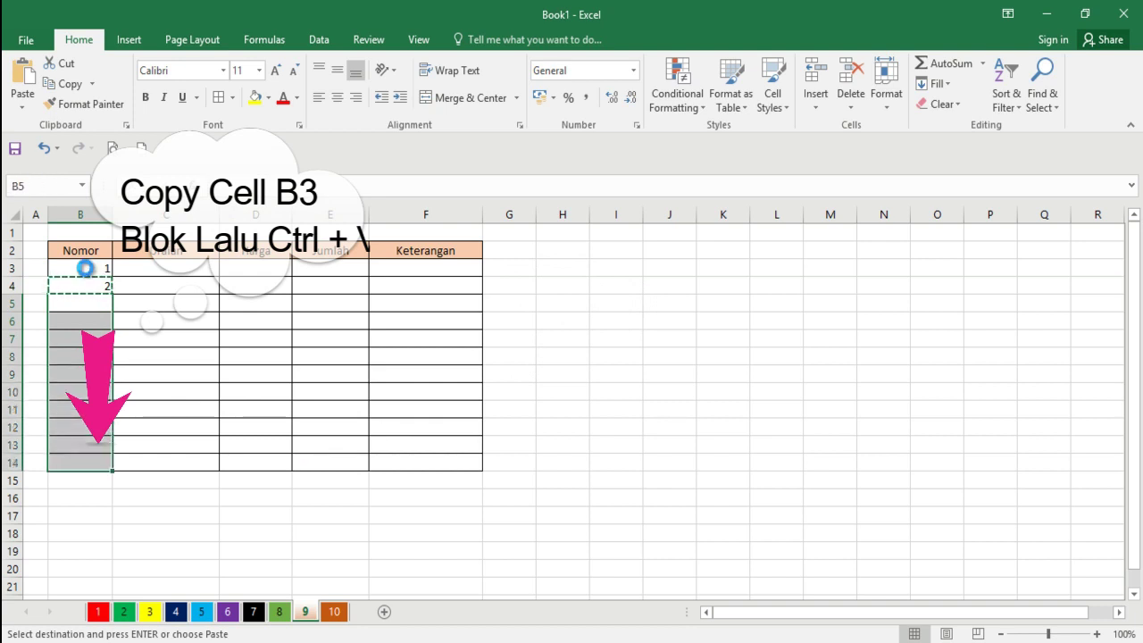
key("ctrl+v")
key("Down")
key("Down")
key("Down")
key("Down")
key("Down")
key("Down")
key("Down")
key("Down")
key("Down")
- Select the Harga cells D3:D14
key("Right")
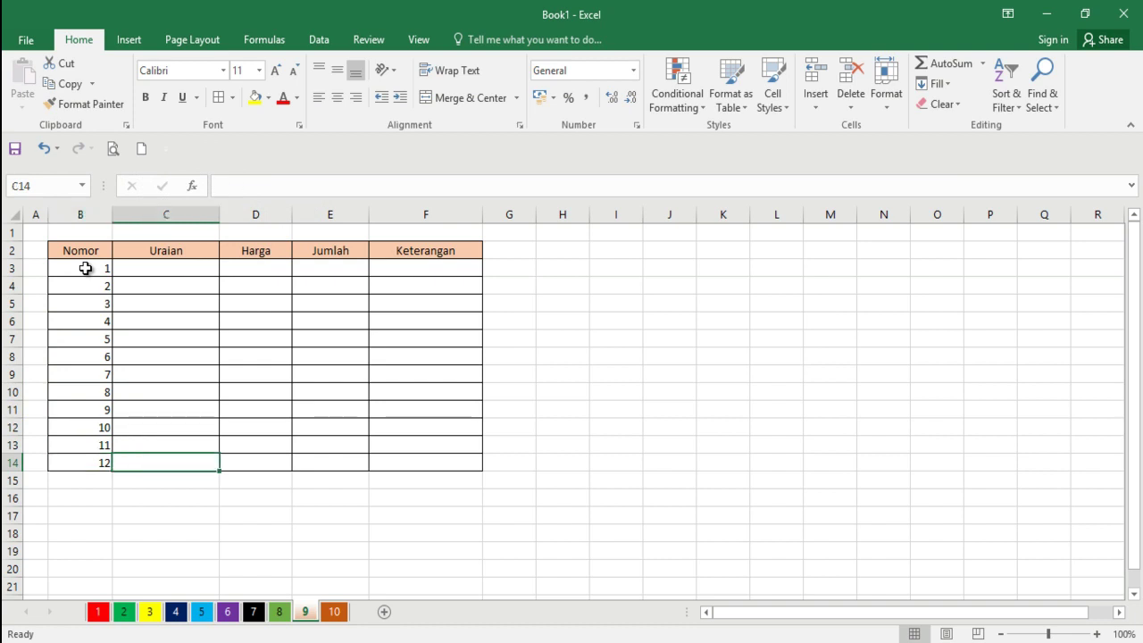
key("Left")
key("Right")
key("Up")
key("Up")
key("Up")
key("Up")
key("Up")
key("Up")
key("Up")
key("Up")
key("Up")
key("Up")
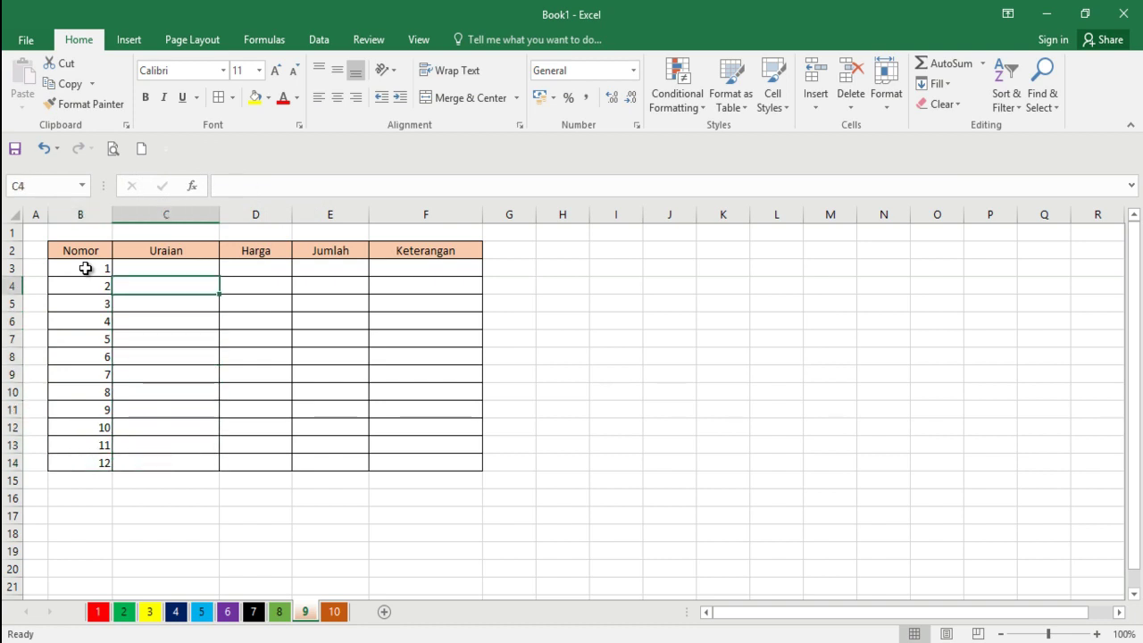
key("Up")
key("Right")
key("shift+Down")
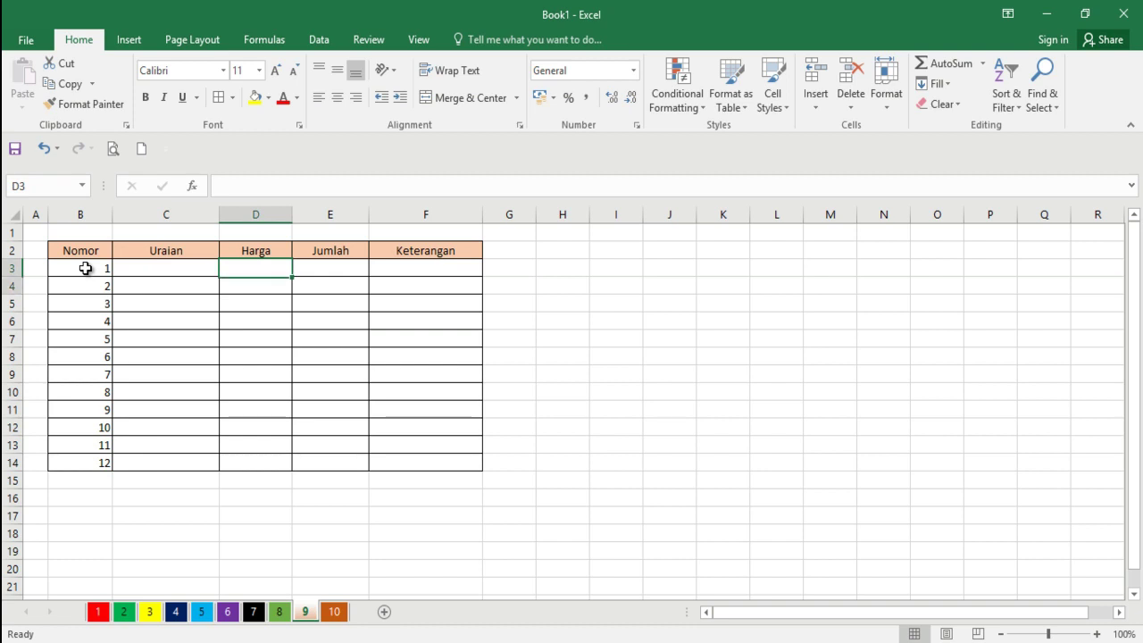
key("shift+Down")
key("shift+Down")
key("shift+Down")
key("shift+Down")
key("shift+Down")
key("shift+Down")
key("shift+Down")
key("shift+Down")
key("shift+Down")
key("shift+Down")
key("shift+Up")
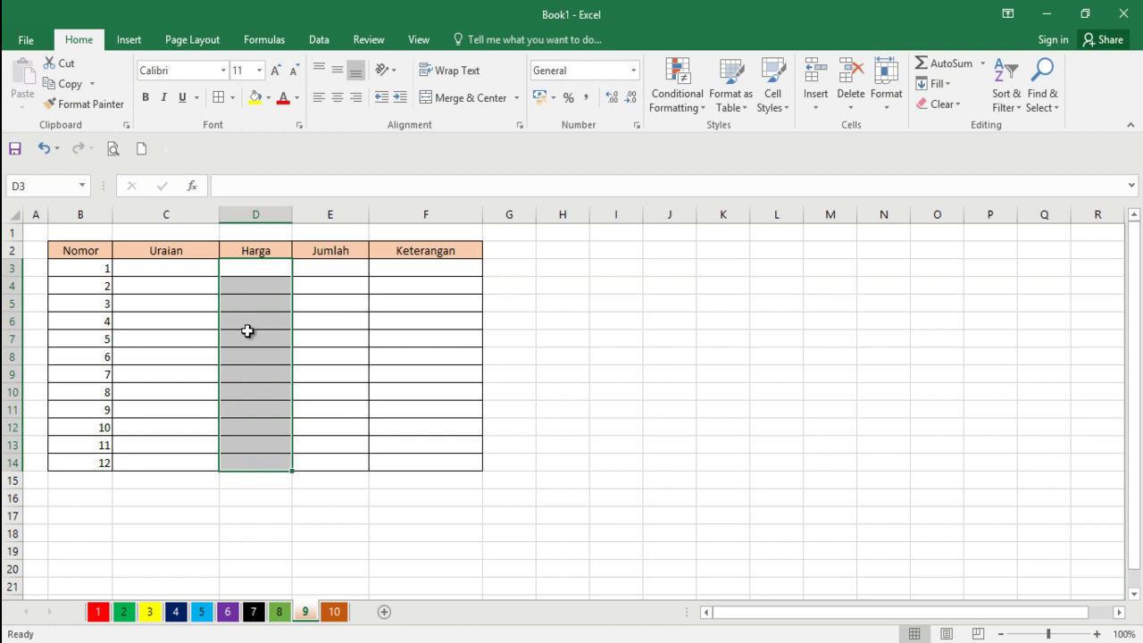
- Format D3:D14 as Currency with the Rp symbol and 0 decimal places
right_click(251, 339)
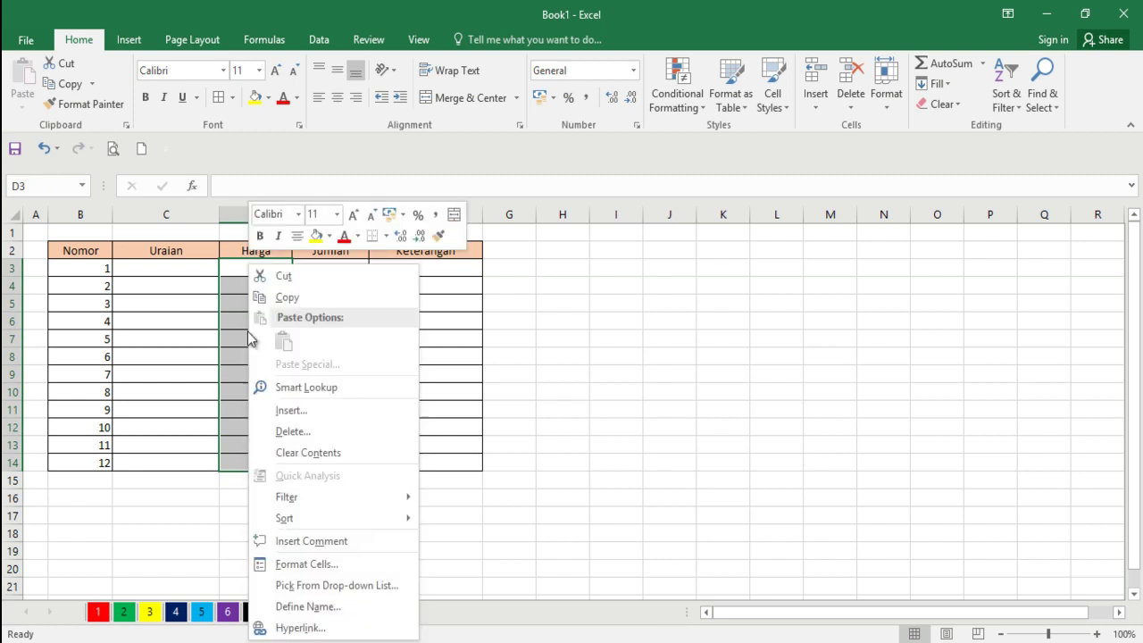
left_click(318, 559)
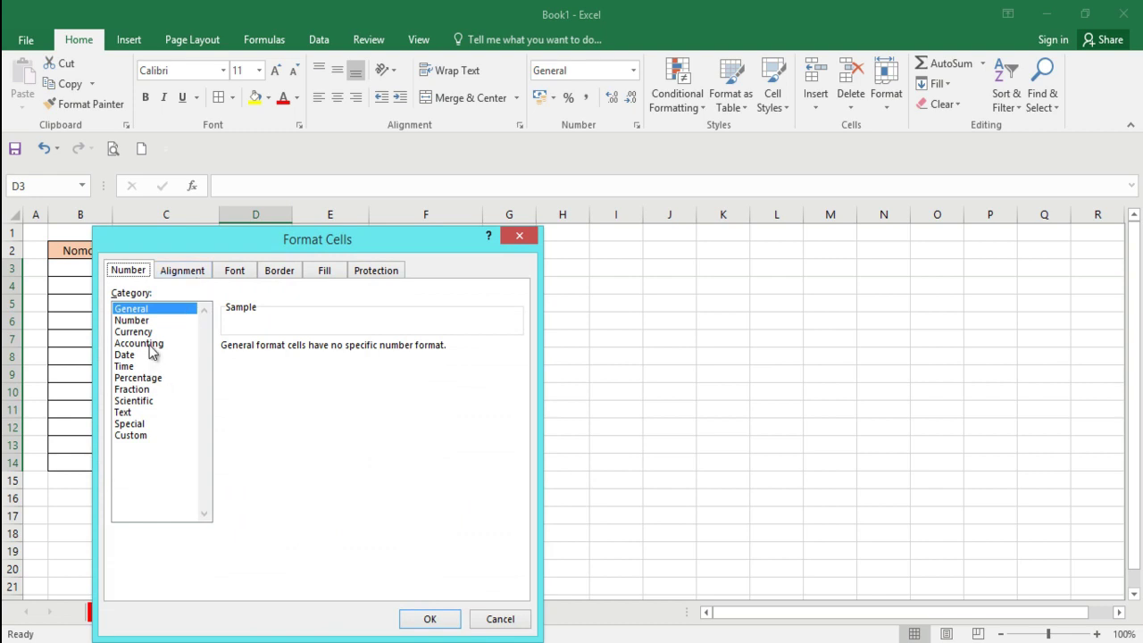
left_click(154, 333)
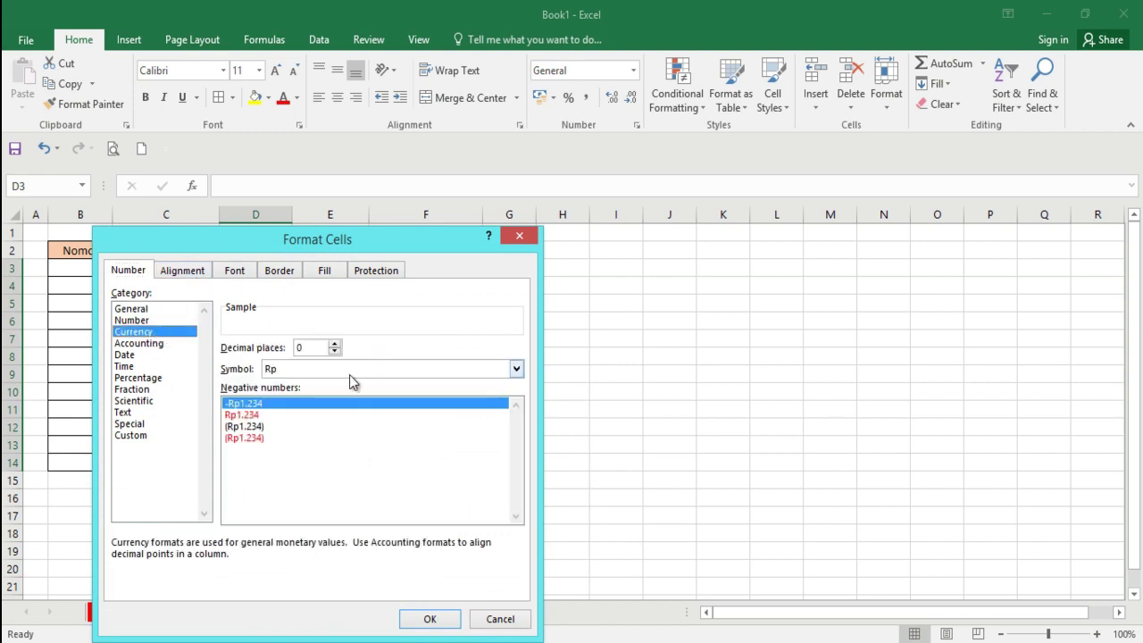
left_click(429, 619)
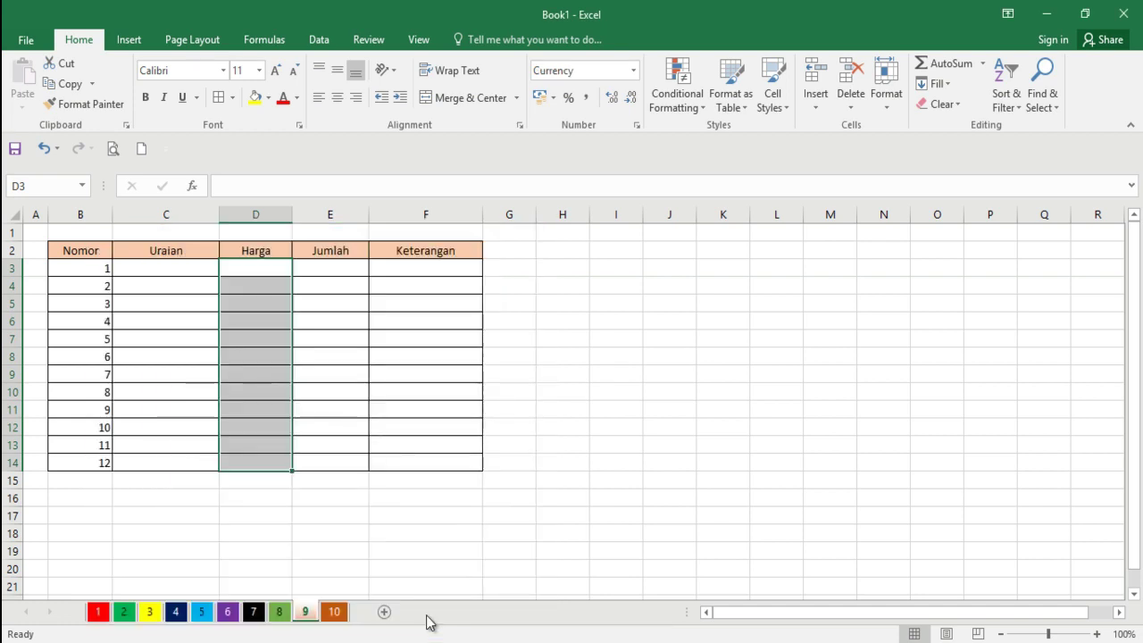
left_click(329, 268)
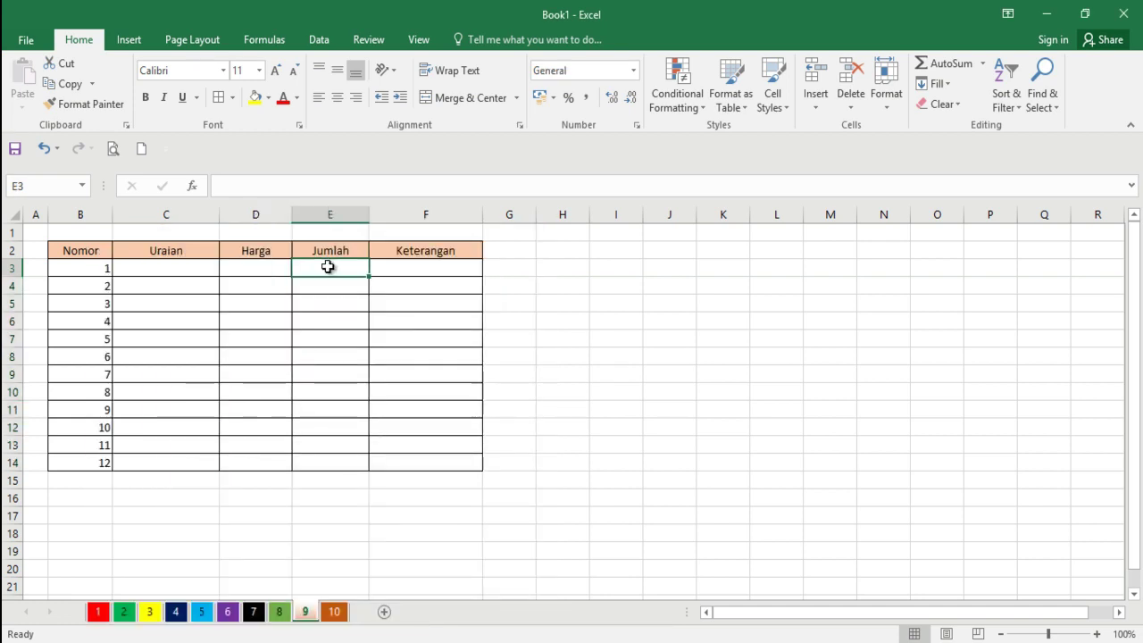
left_click(263, 275)
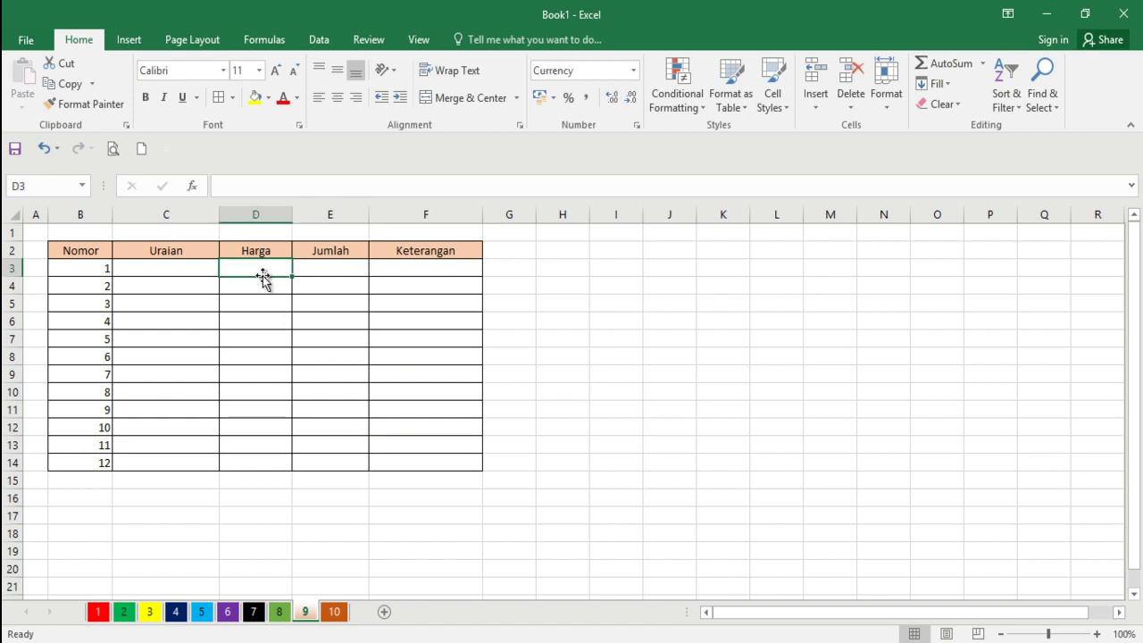
left_click(72, 88)
left_click(334, 264)
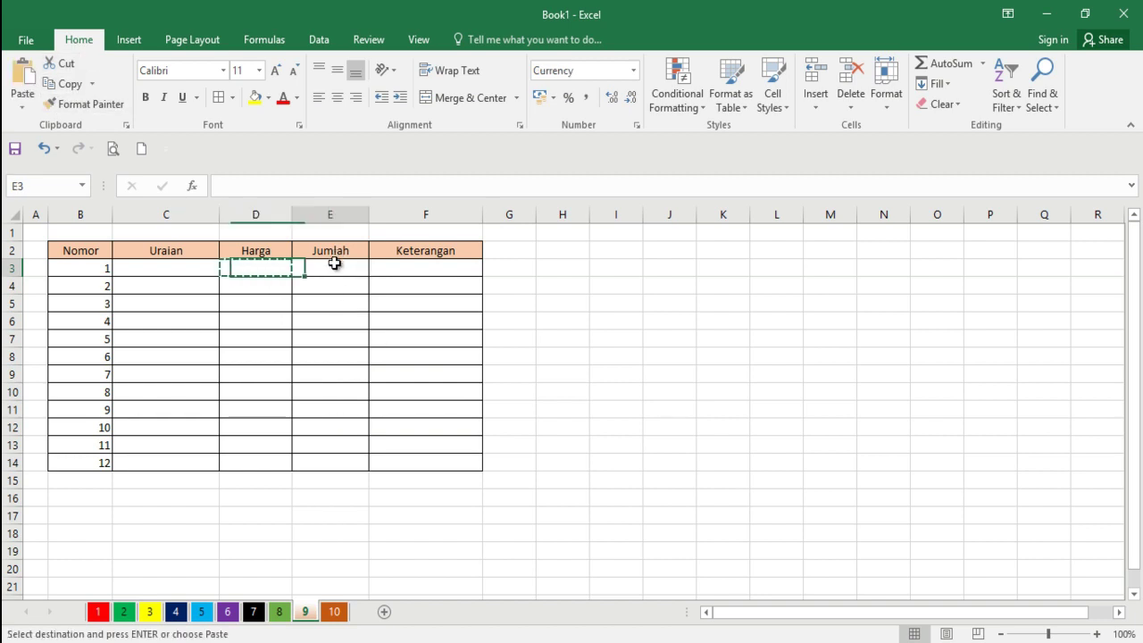
left_click_drag(334, 263, 342, 459)
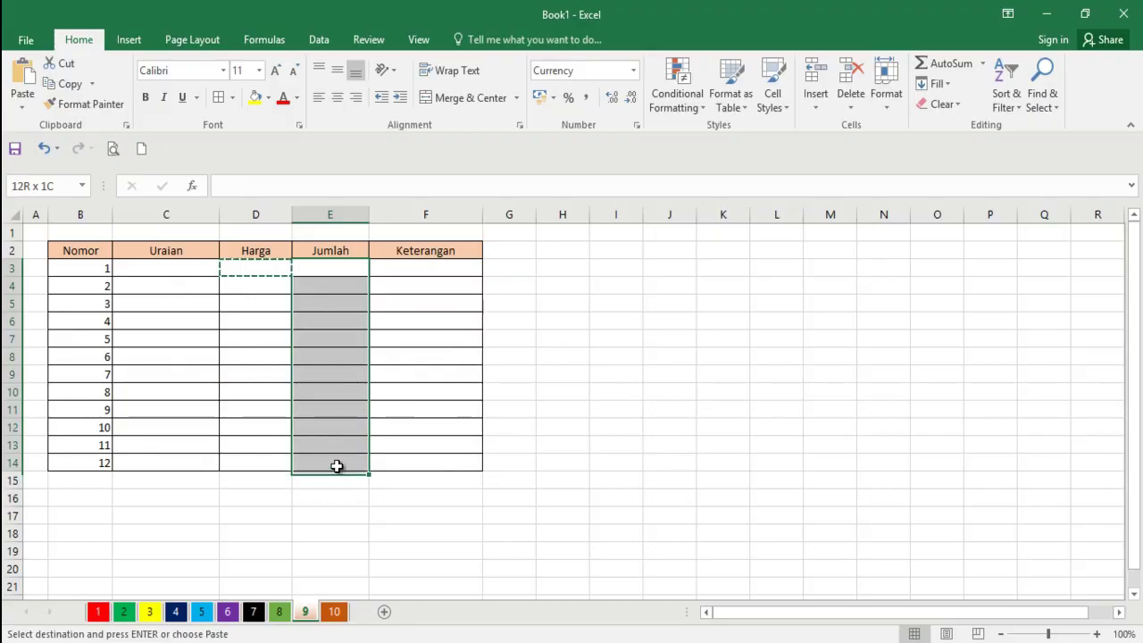
left_click_drag(337, 466, 335, 465)
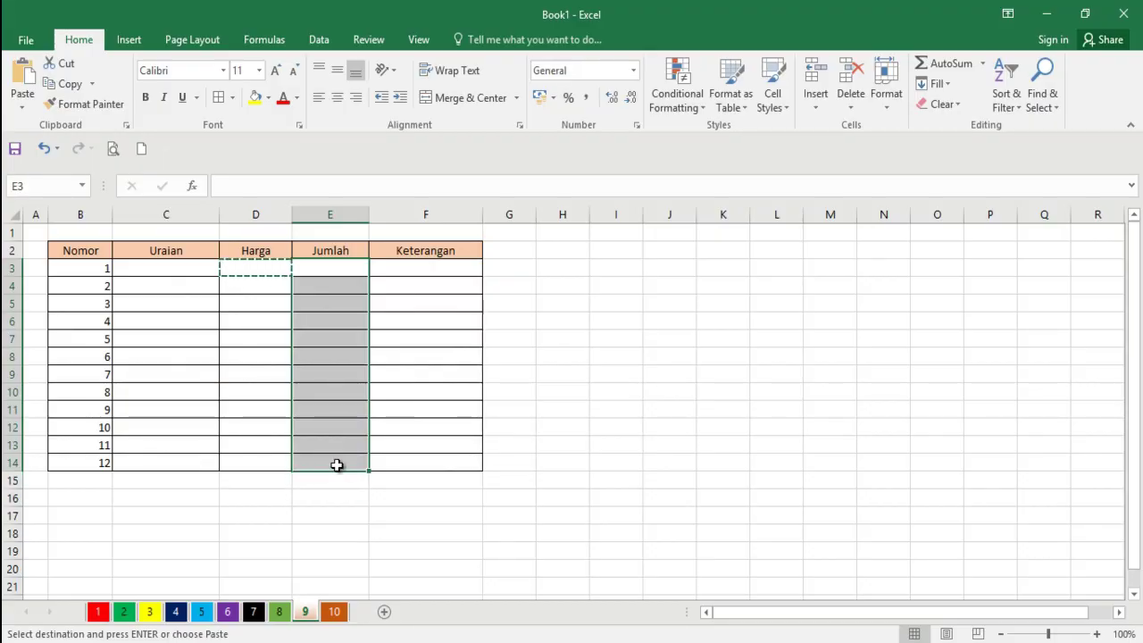
left_click(102, 108)
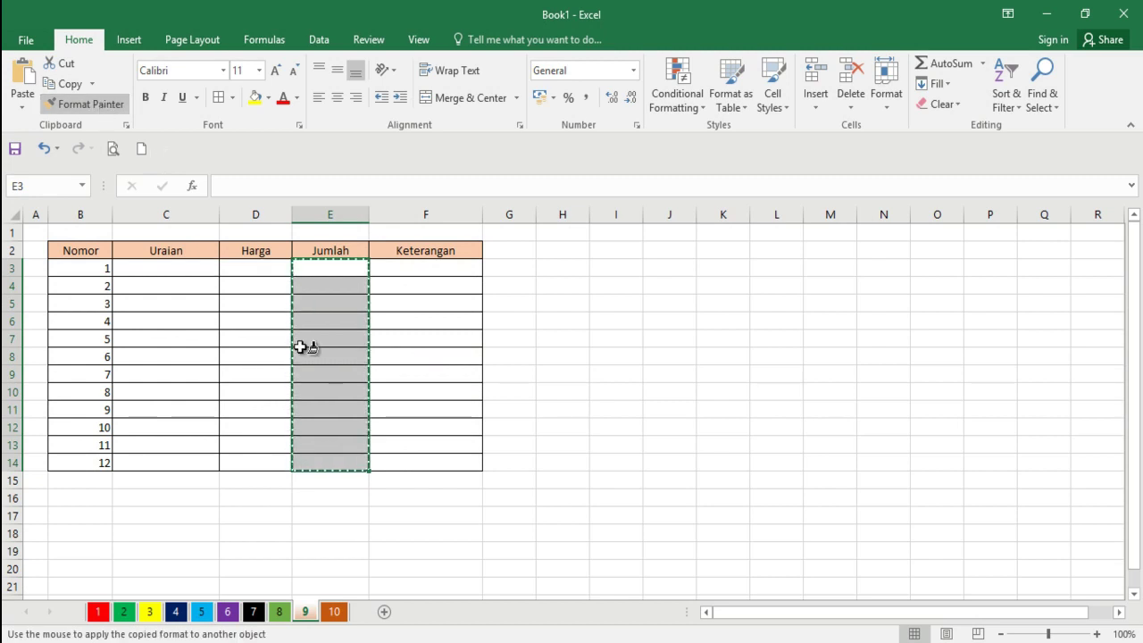
key("Escape")
- Enter 1000 in Harga cell D3 and Jumlah cell E3
key("Left")
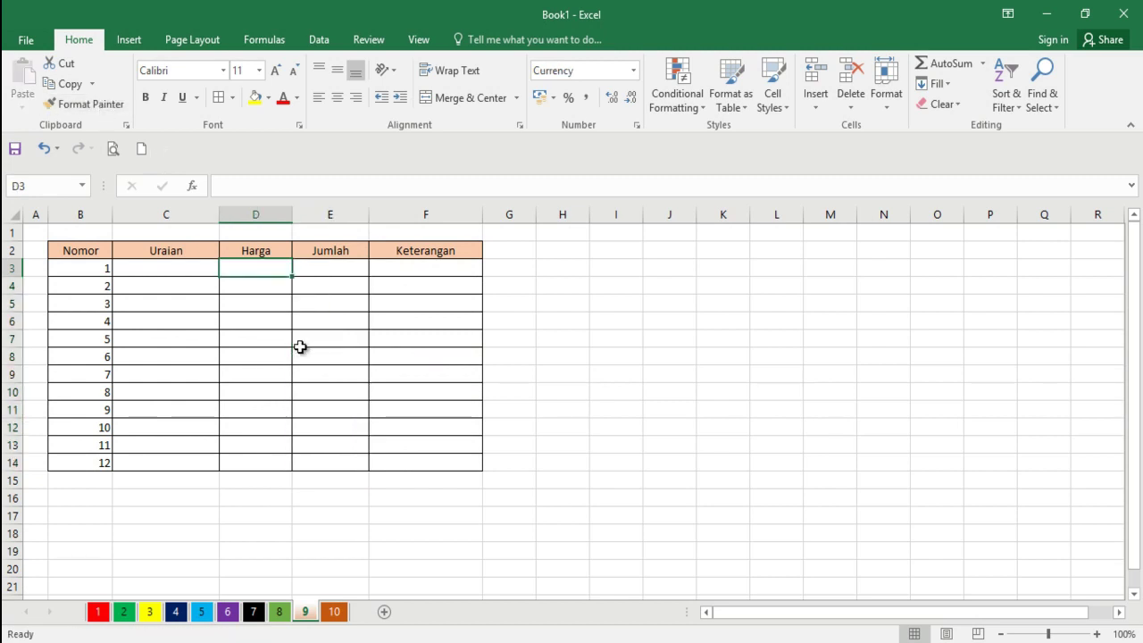
type("1000")
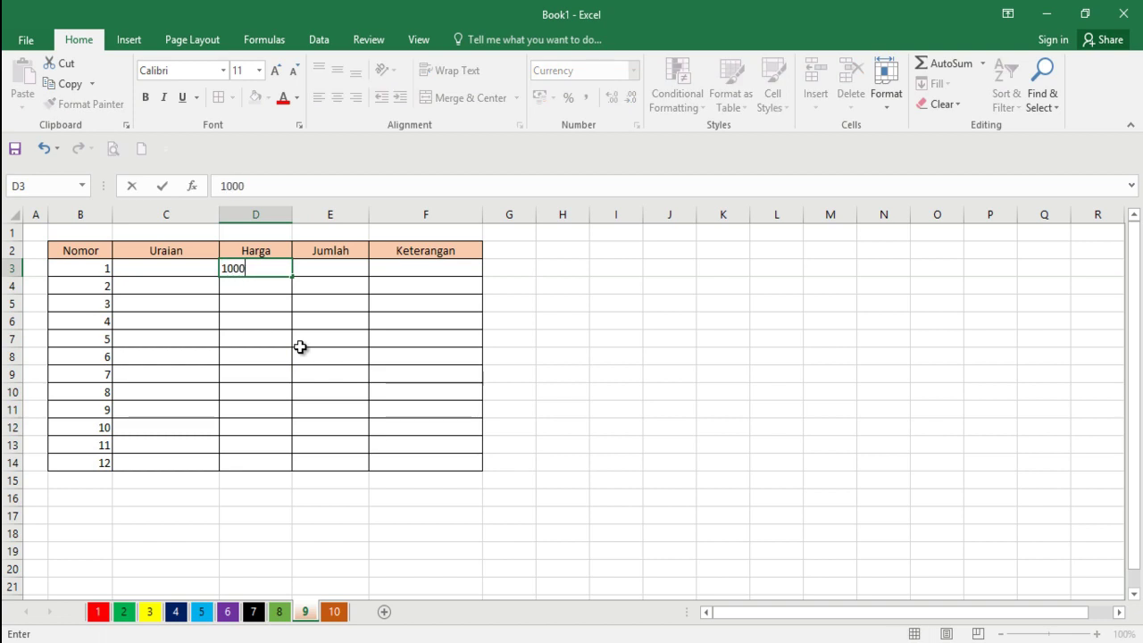
key("Tab")
type("1")
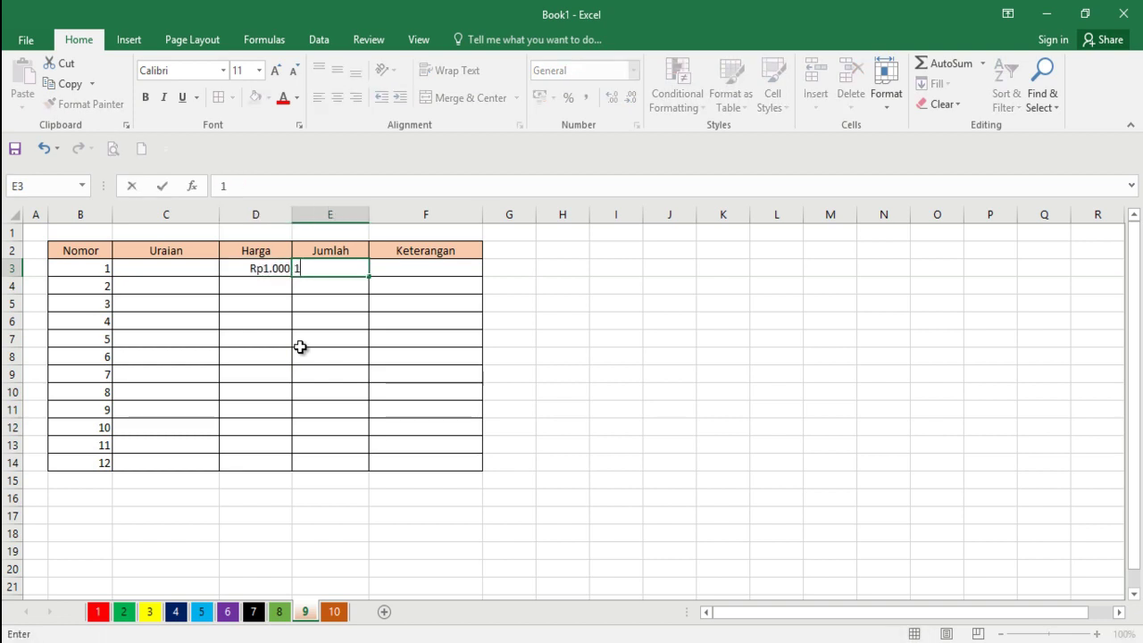
key("Return")
- Copy D3's Rp currency format to E3:E14 with Format Painter
key("Up")
key("Right")
key("Left")
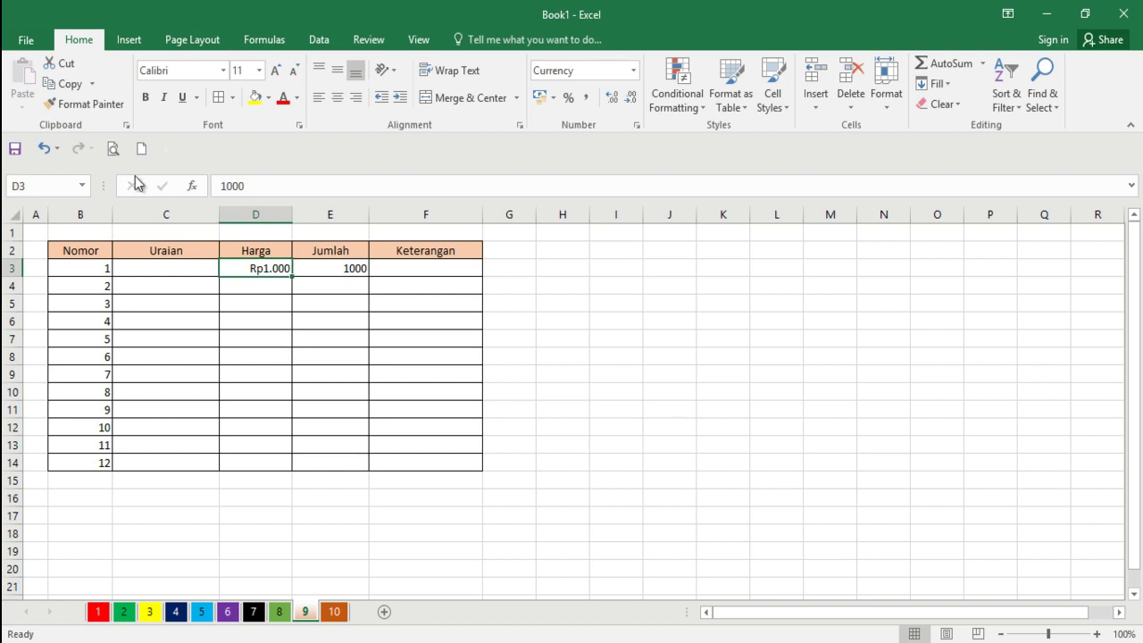
left_click(69, 83)
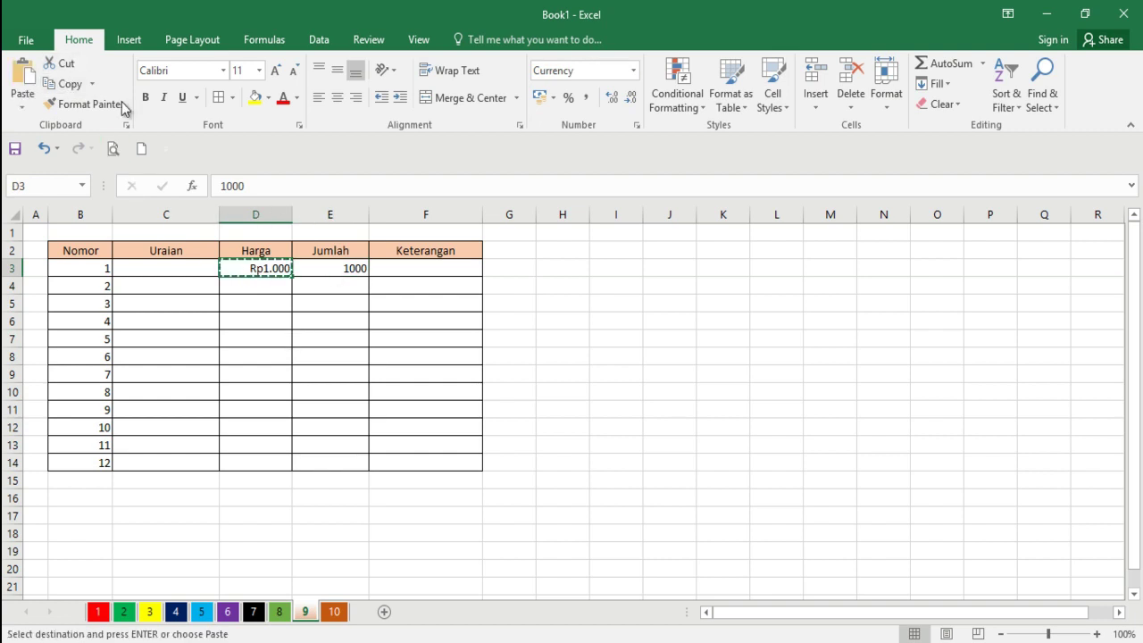
left_click(82, 106)
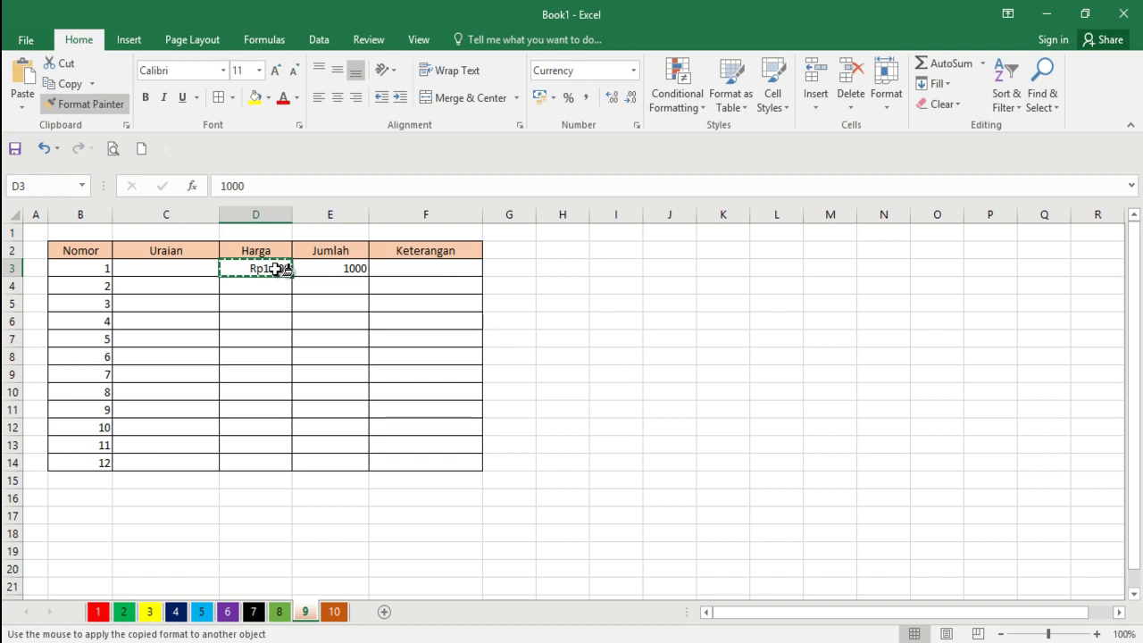
left_click(342, 267)
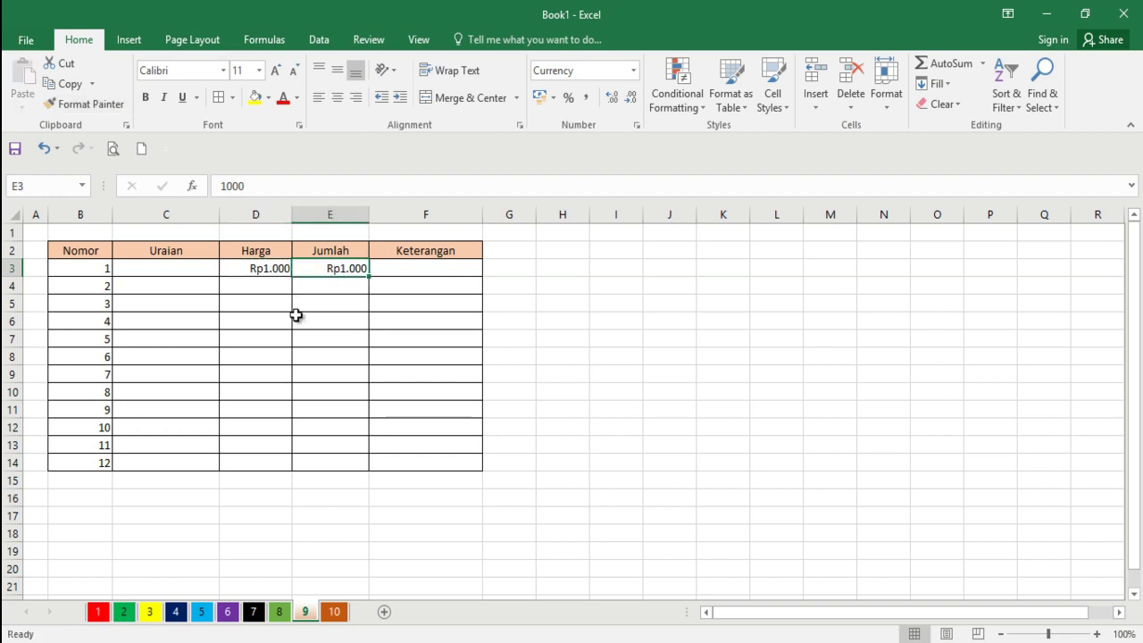
left_click(371, 276)
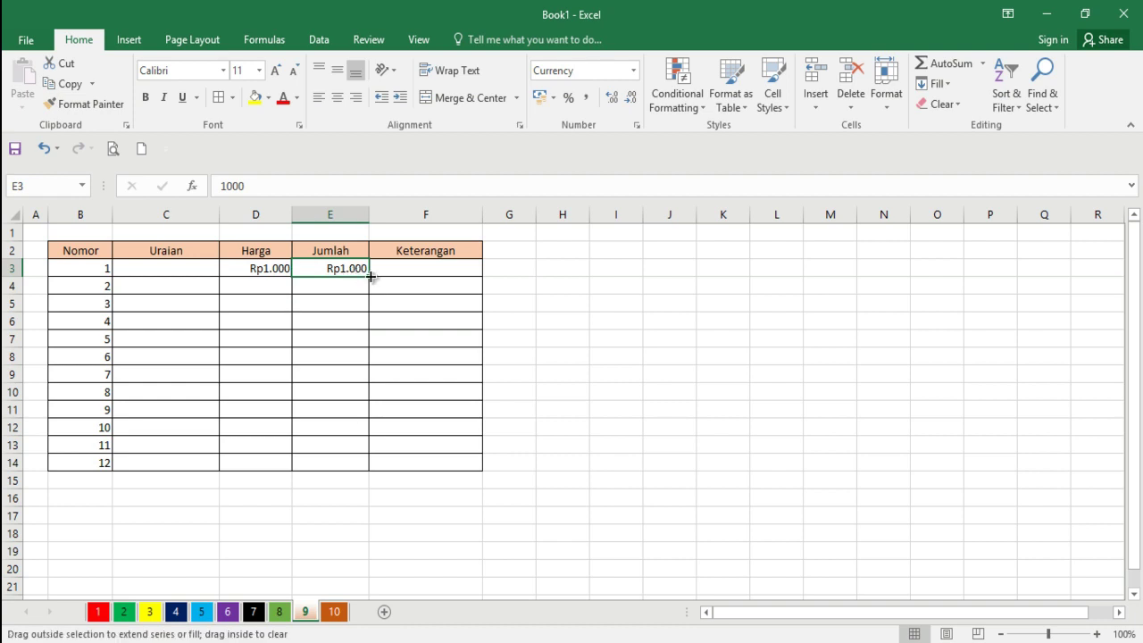
left_click(63, 84)
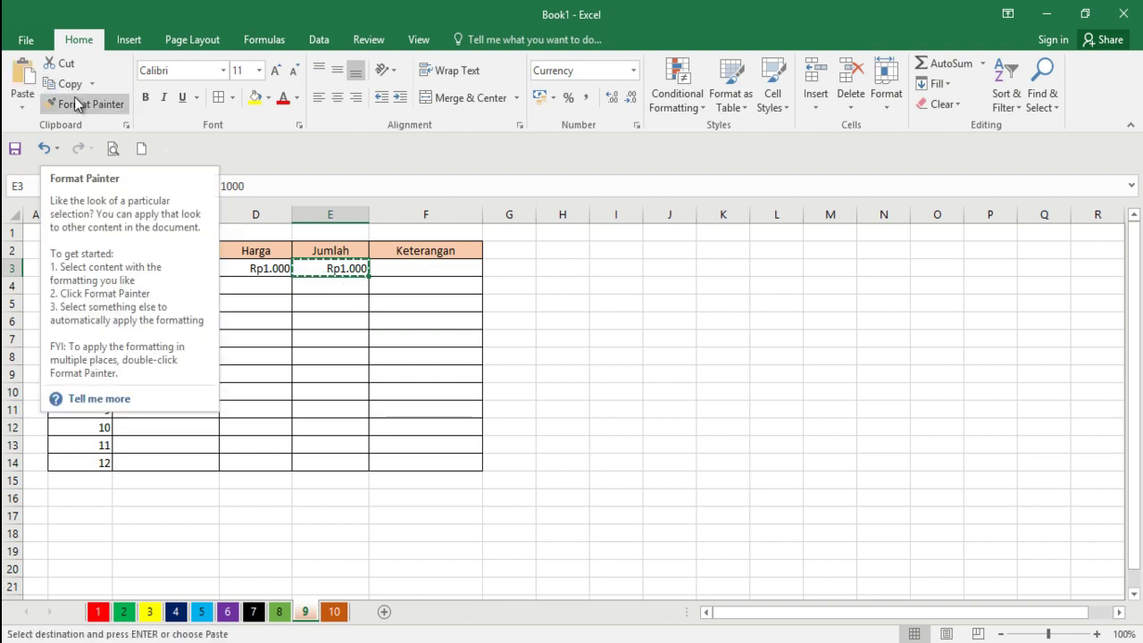
left_click(77, 105)
left_click(356, 285)
left_click_drag(356, 286, 340, 465)
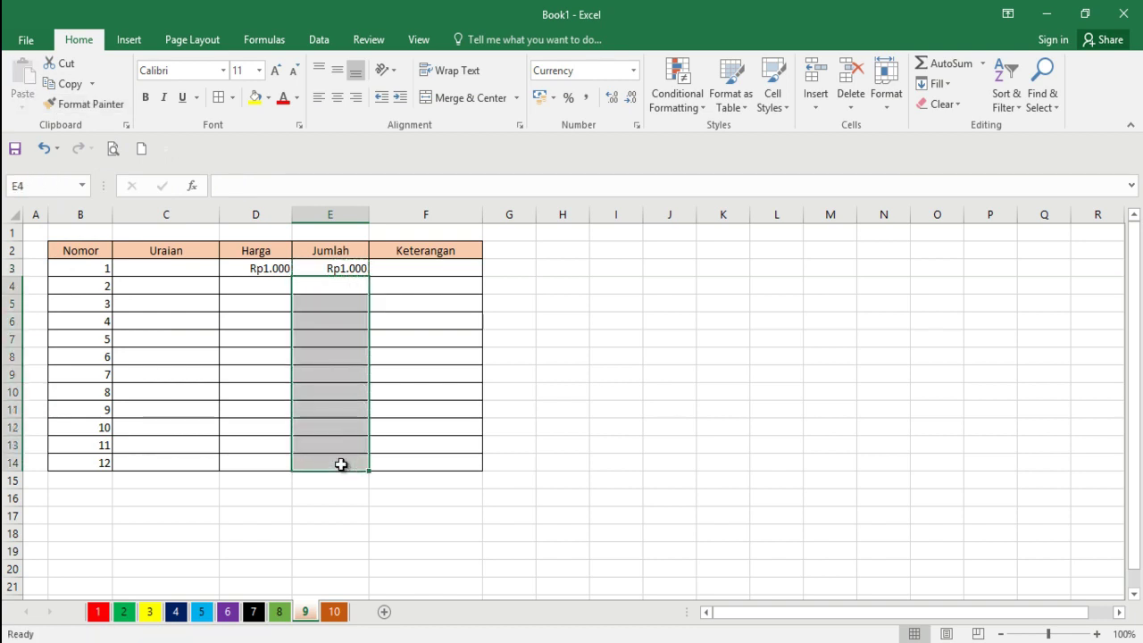
- Enter 2000 in E4 and 3000 in E5
left_click(338, 304)
left_click(339, 285)
type("200")
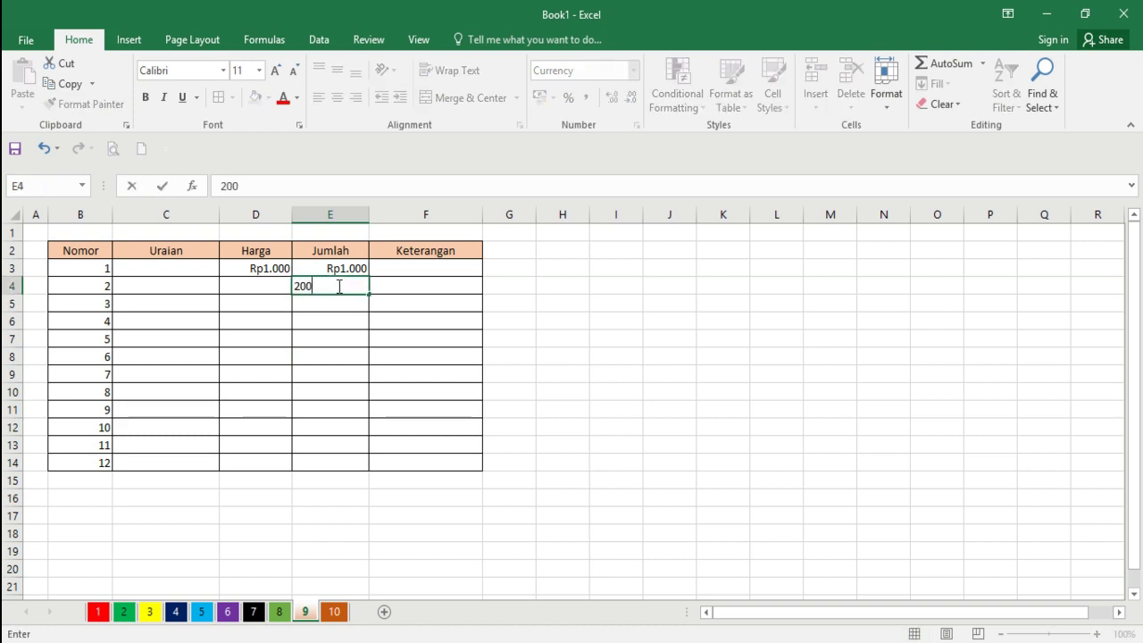
key("Return")
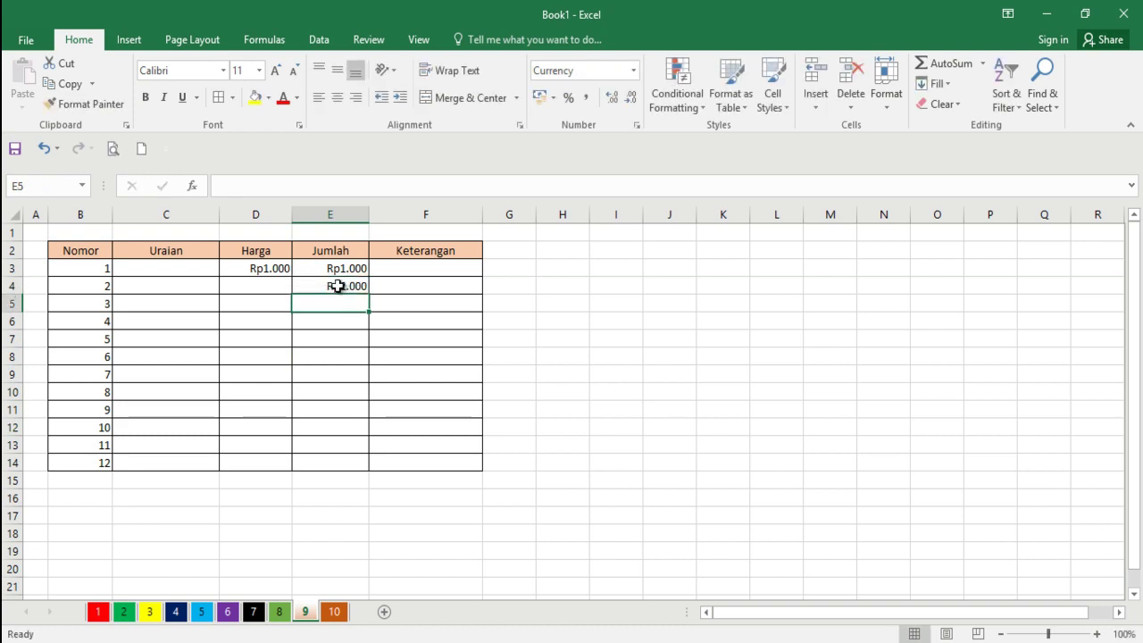
type("3000")
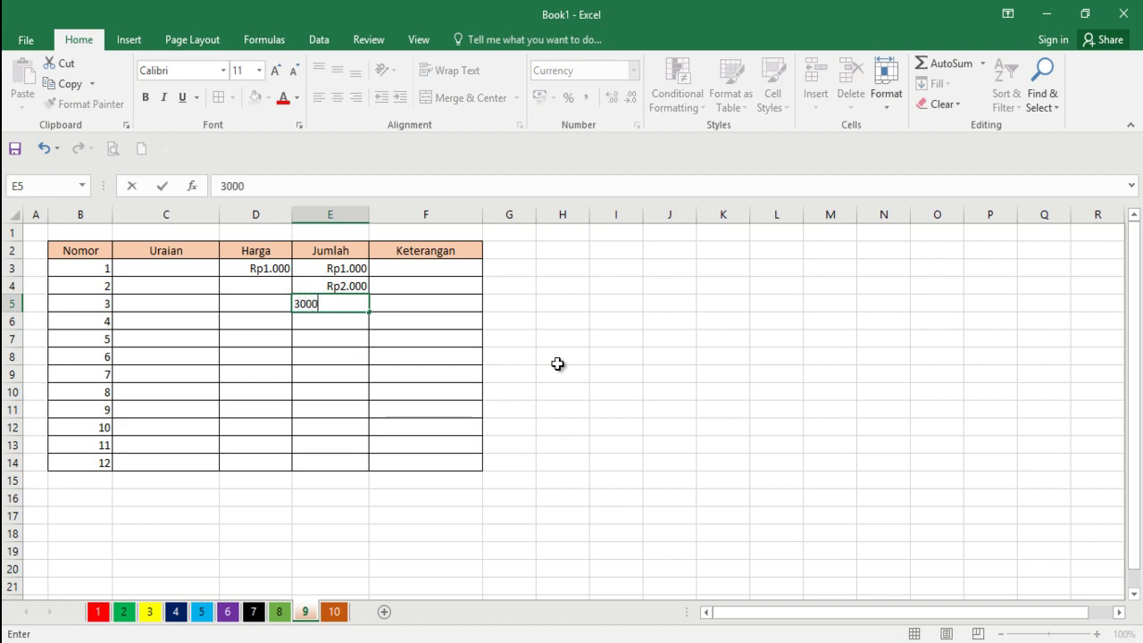
key("Return")
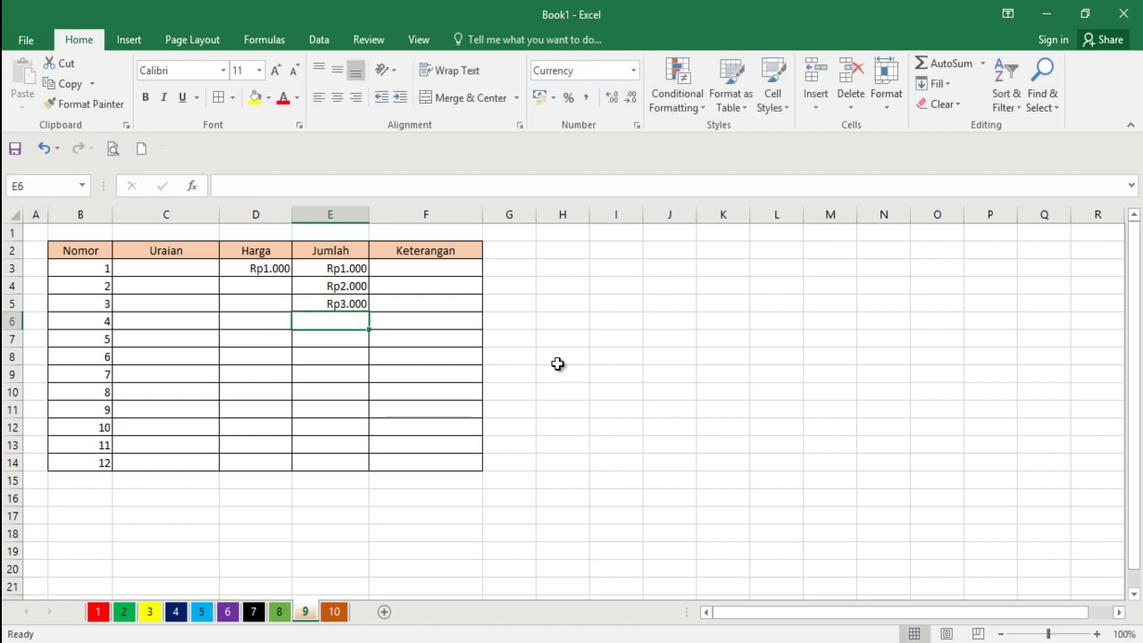
- Format D3:E14 as Rp Currency with negative amounts shown in red
left_click(257, 265)
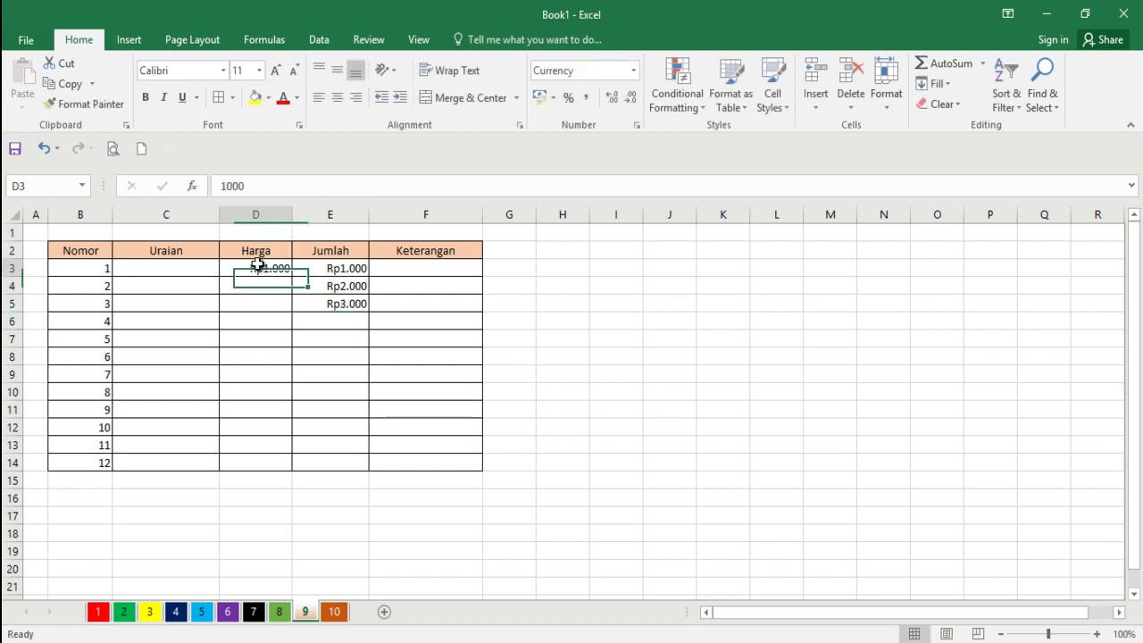
left_click_drag(257, 264, 360, 327)
left_click_drag(353, 400, 355, 458)
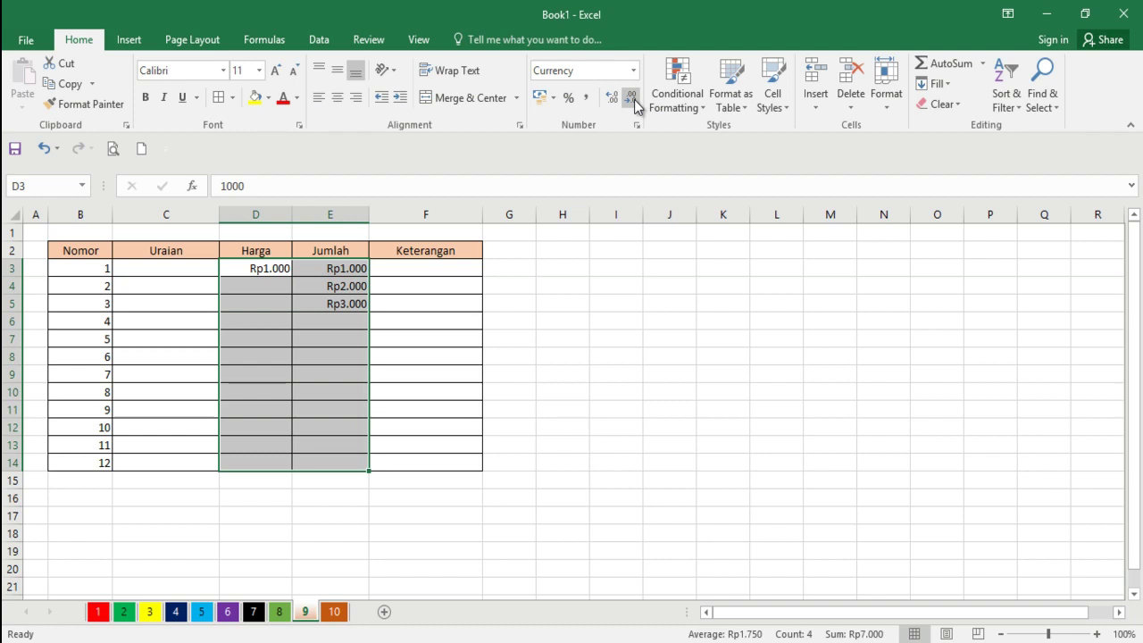
right_click(354, 378)
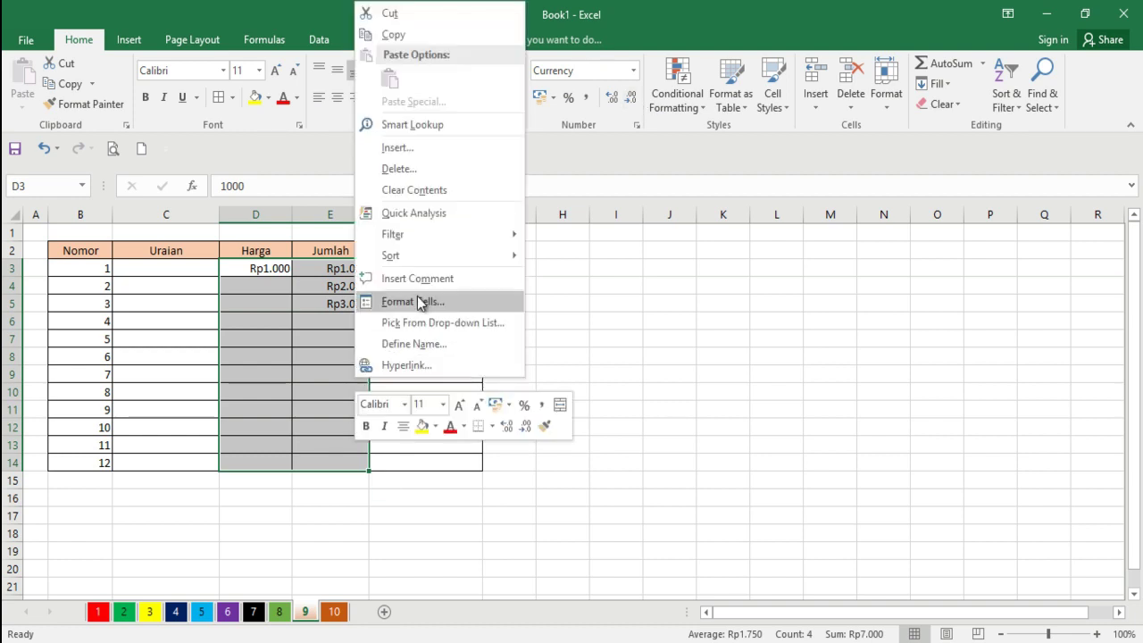
left_click(420, 303)
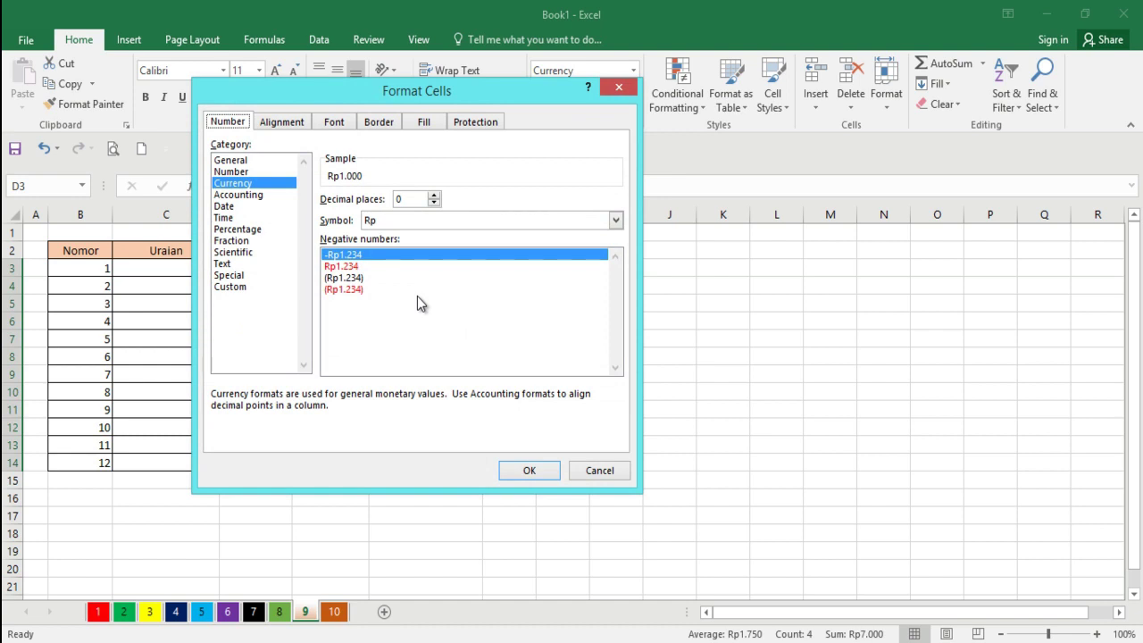
left_click(396, 265)
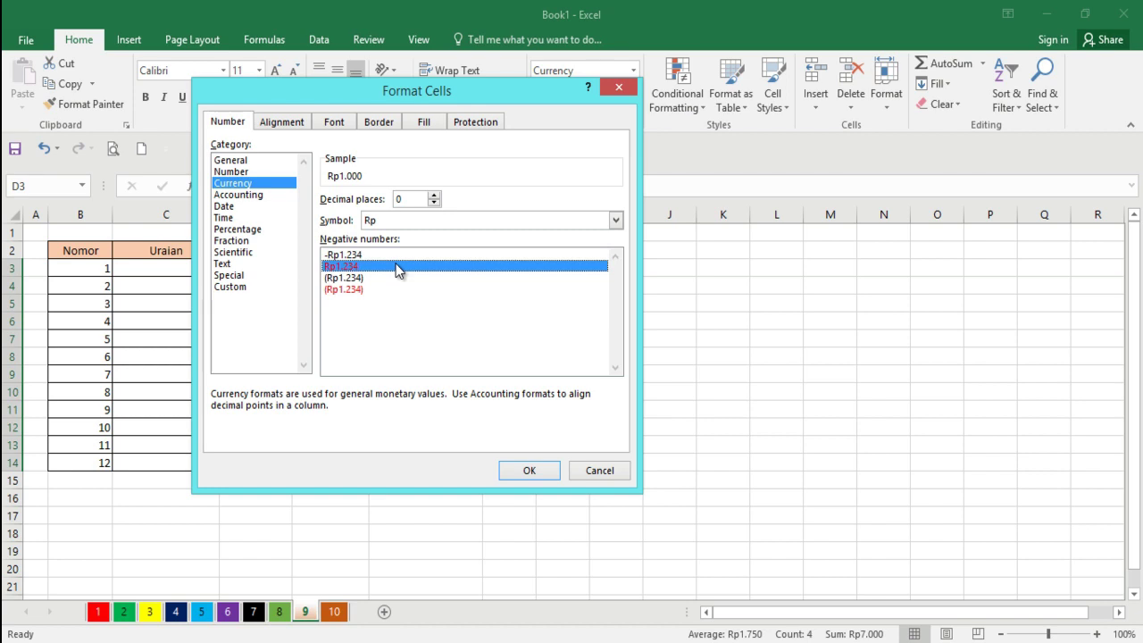
left_click(530, 471)
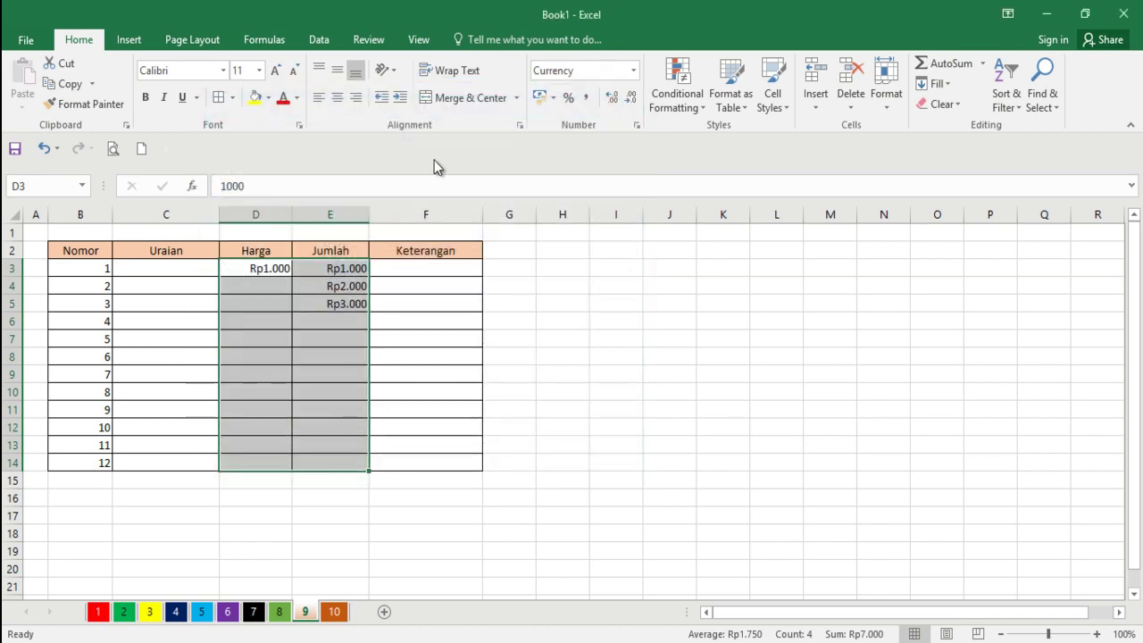
- Edit the custom format to add a space after Rp, and right-align the amounts
right_click(319, 323)
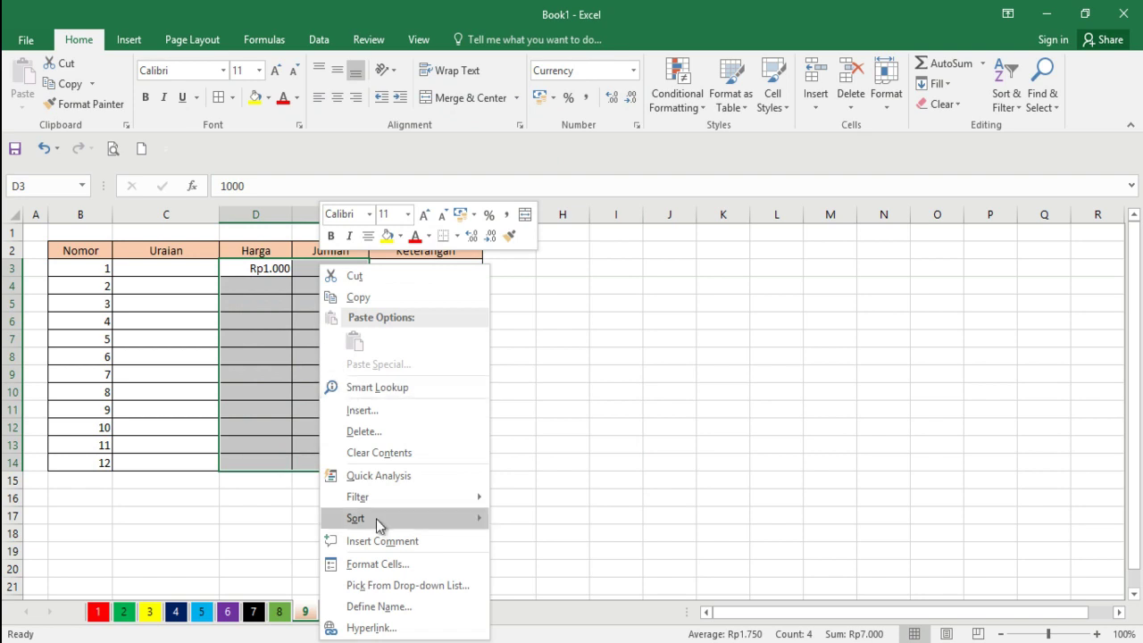
left_click(379, 562)
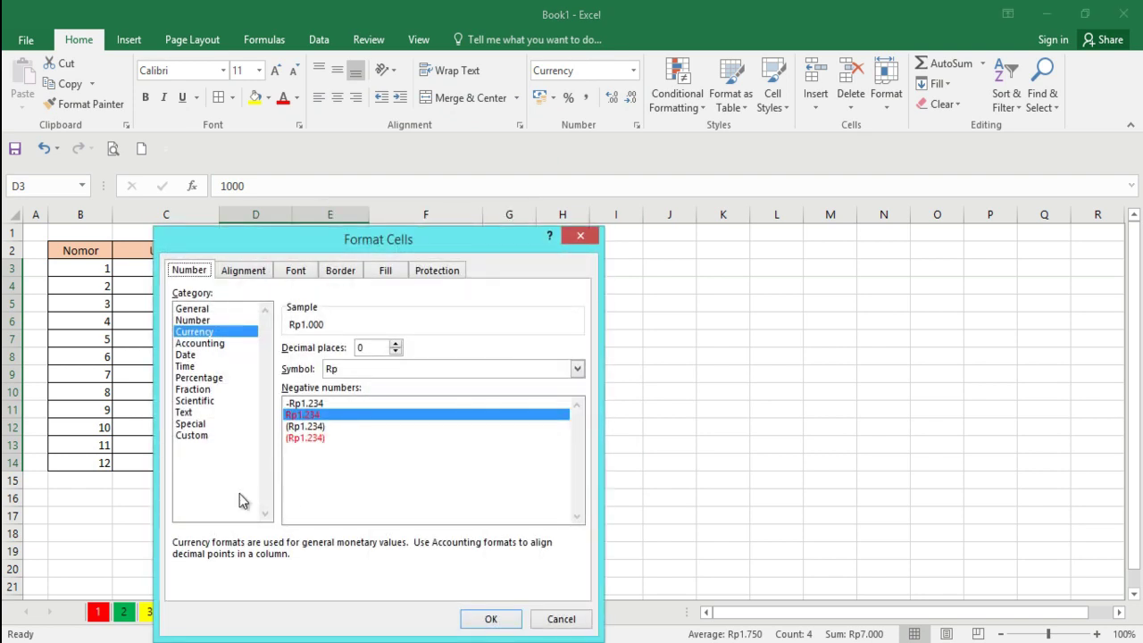
left_click(206, 438)
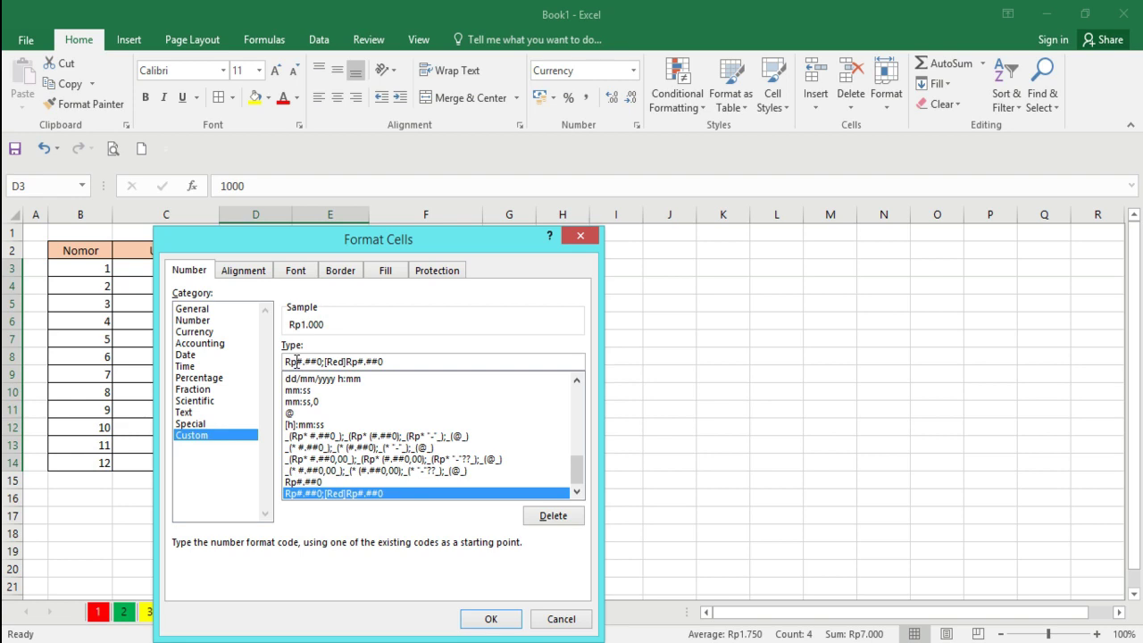
left_click(297, 361)
left_click(485, 621)
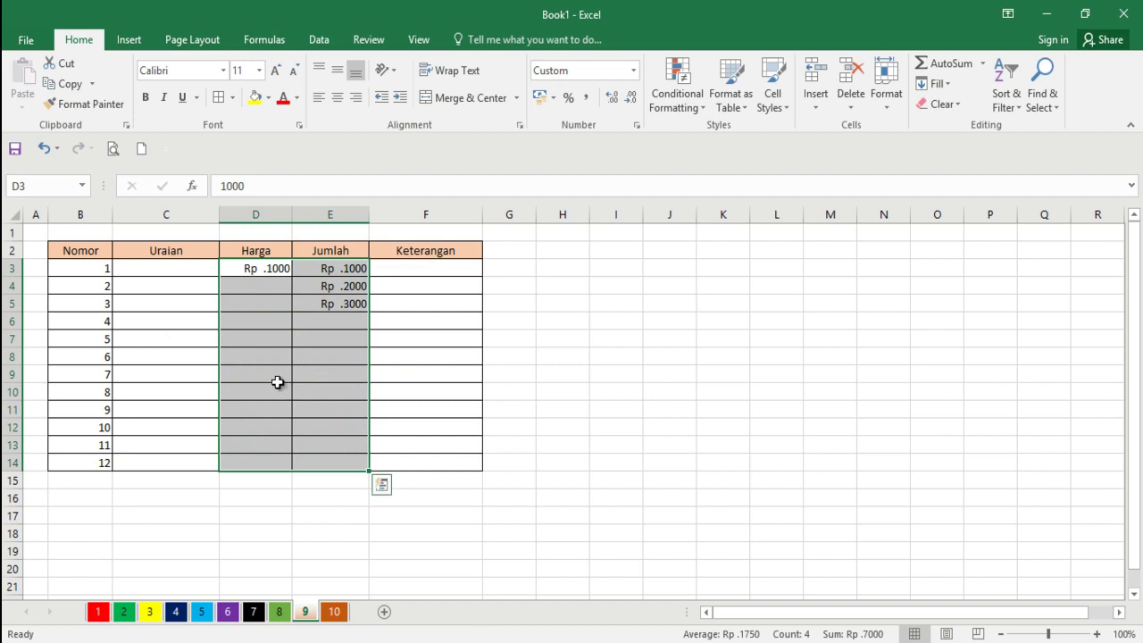
right_click(330, 426)
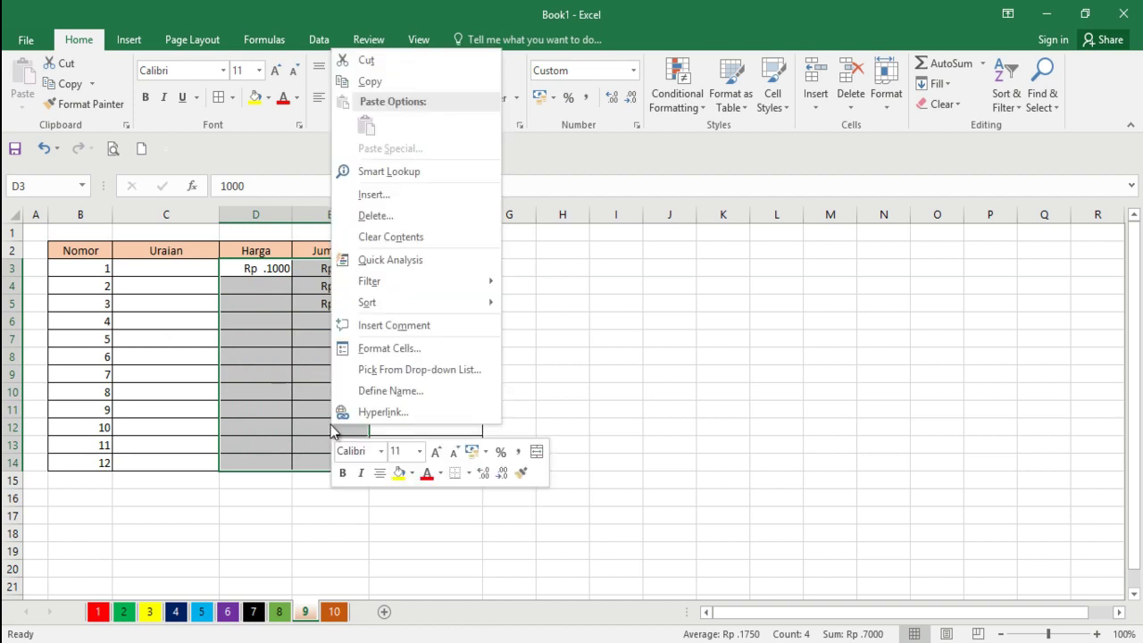
left_click(327, 8)
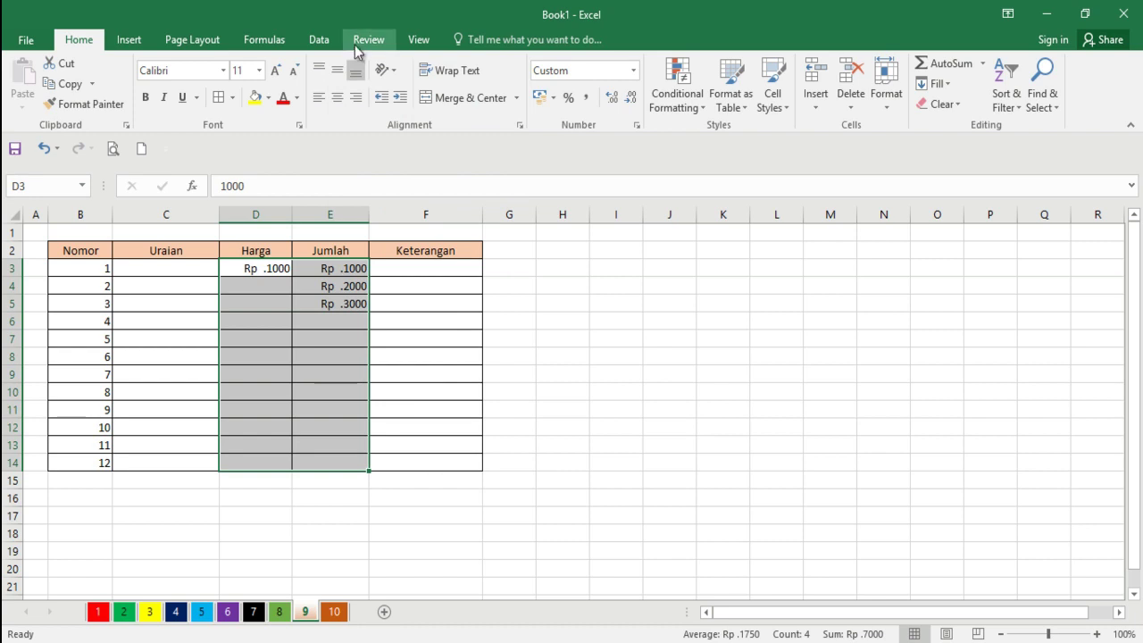
left_click(358, 98)
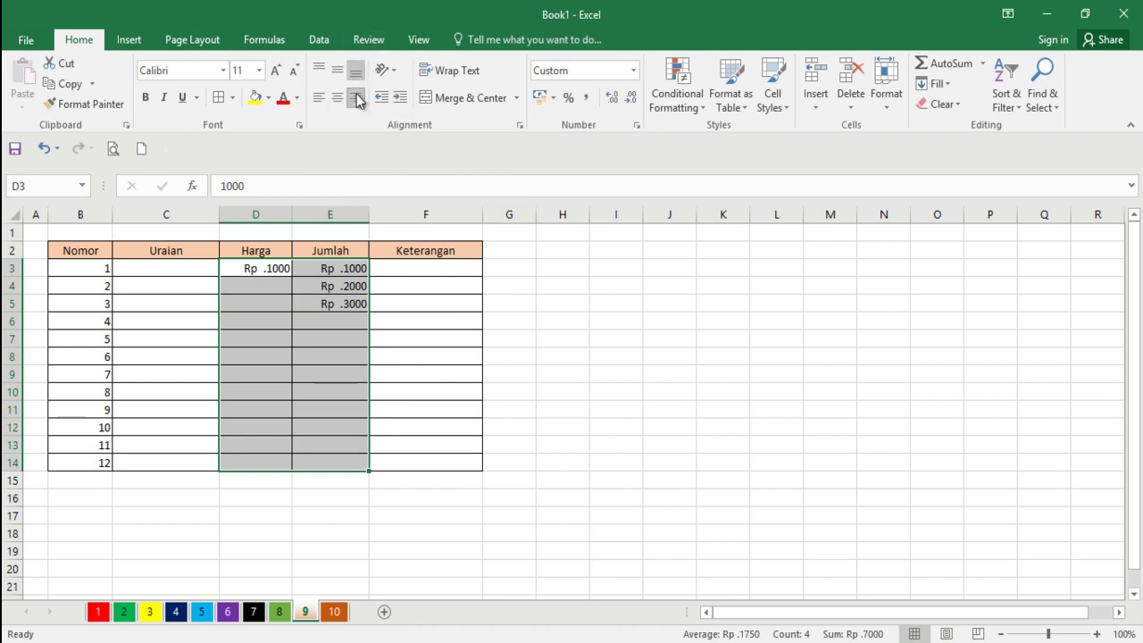
right_click(352, 319)
- Enter 100000 as the fourth Jumlah amount in E6, trimming the extra zeros
key("Escape")
left_click(332, 308)
left_click(332, 326)
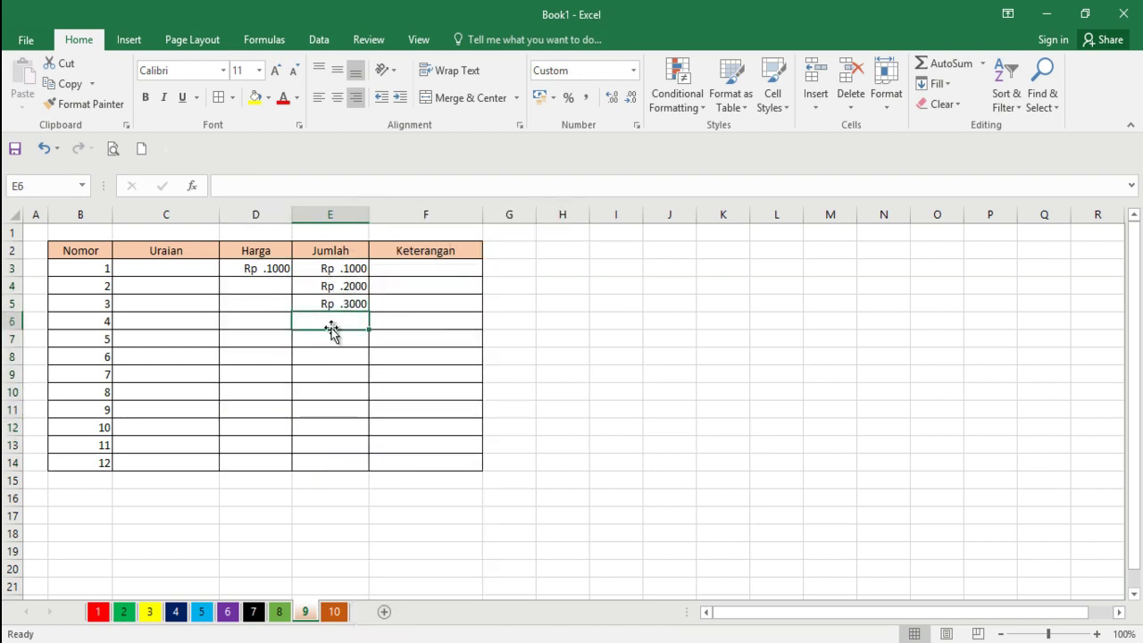
type("100000000")
key("Return")
left_click(331, 326)
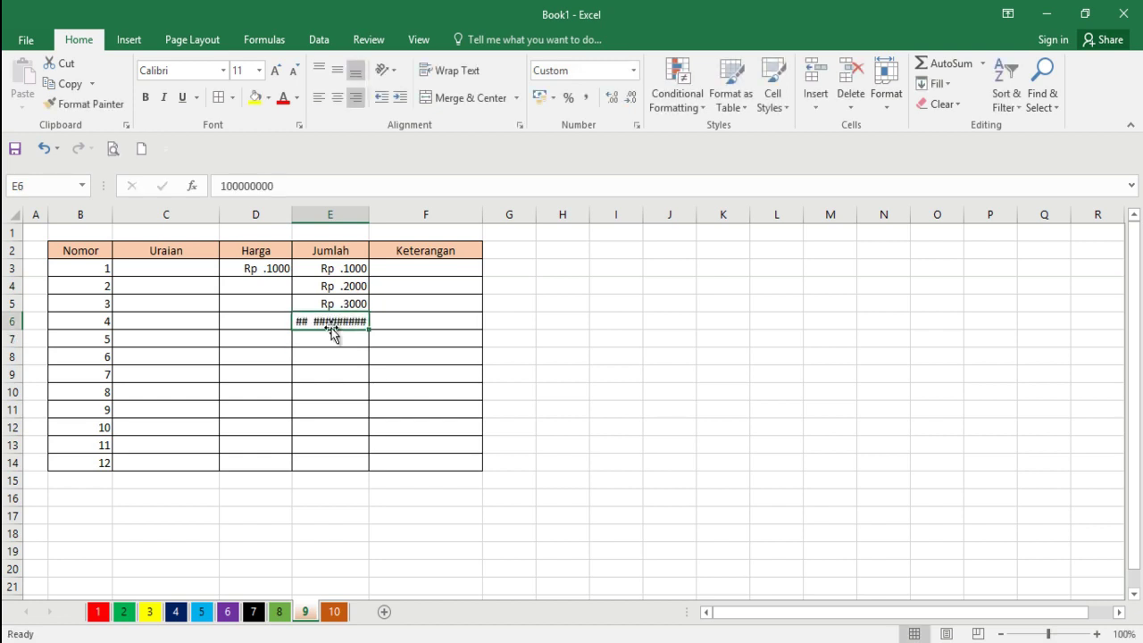
left_click(327, 187)
key("BackSpace")
key("BackSpace")
key("BackSpace")
key("Return")
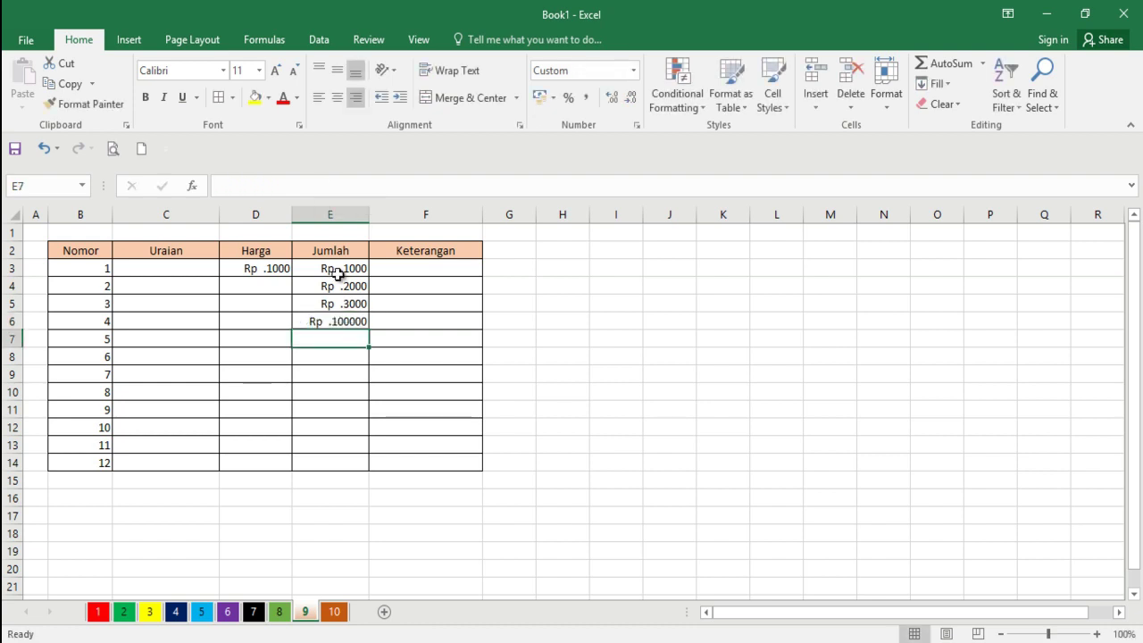
- Apply a custom Rp. number format to the Jumlah range E3:E14
left_click_drag(338, 272, 340, 466)
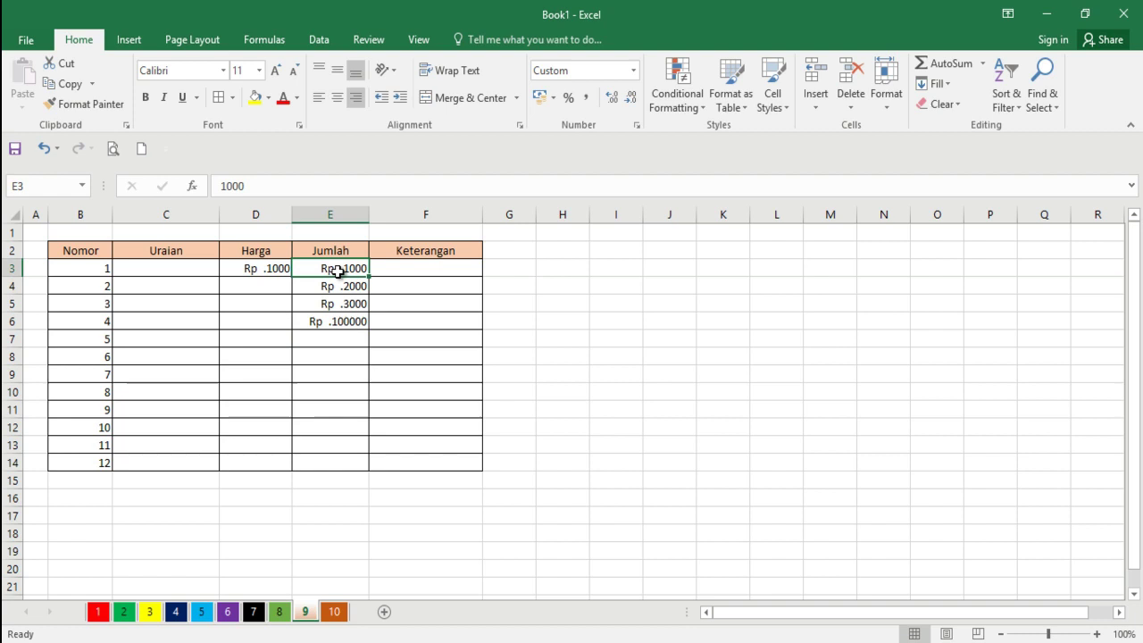
right_click(340, 465)
left_click(387, 394)
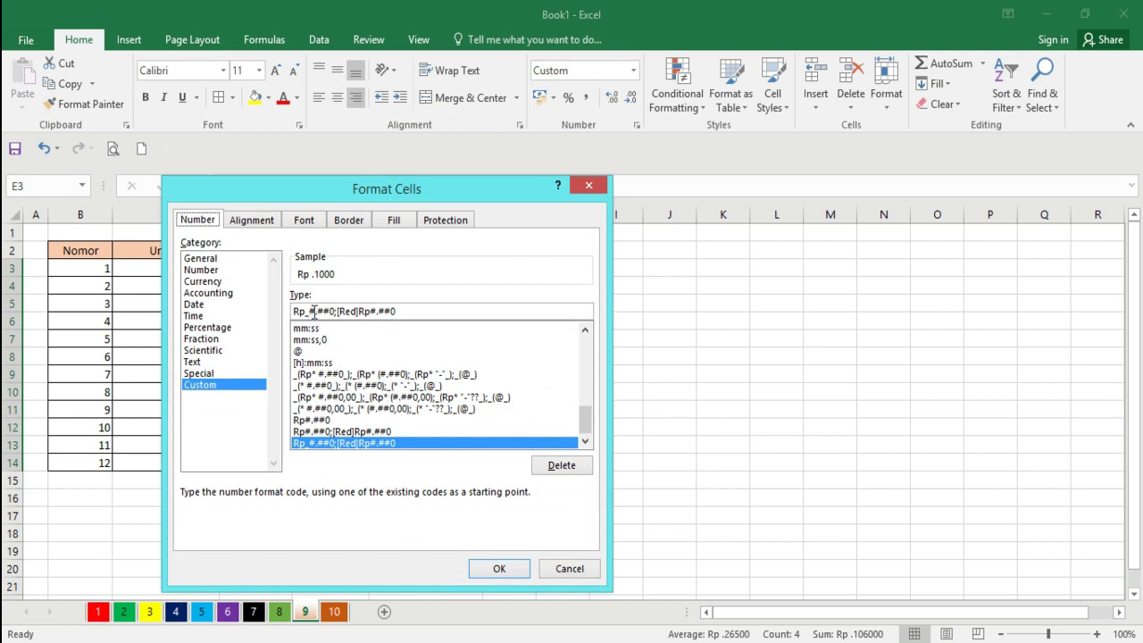
triple_click(303, 312)
key("BackSpace")
left_click(303, 311)
type(".")
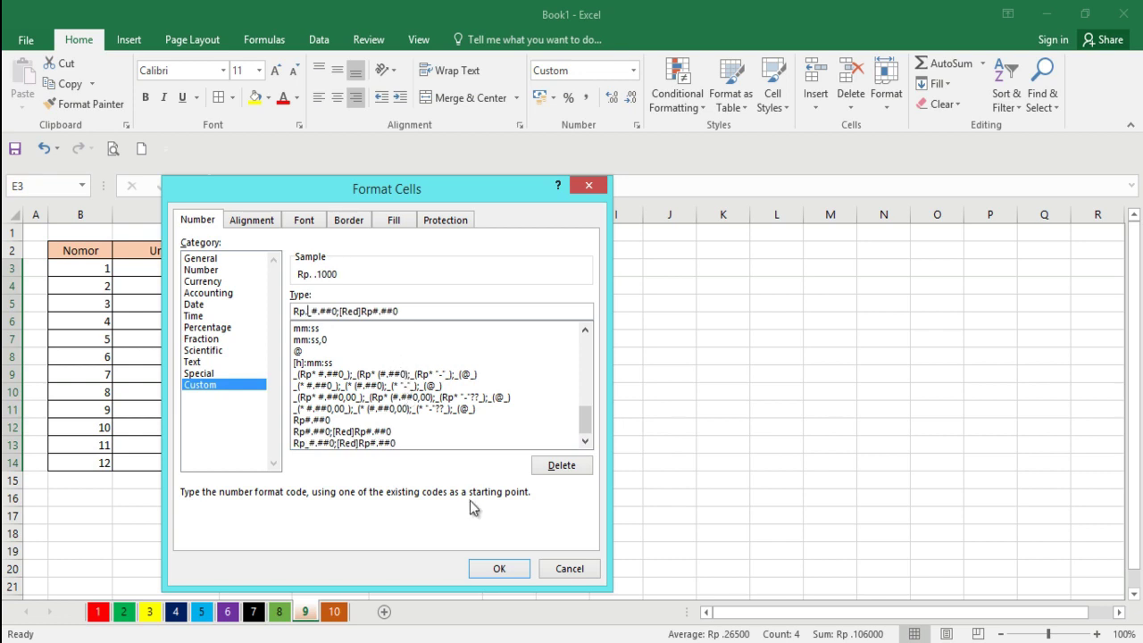
left_click(497, 566)
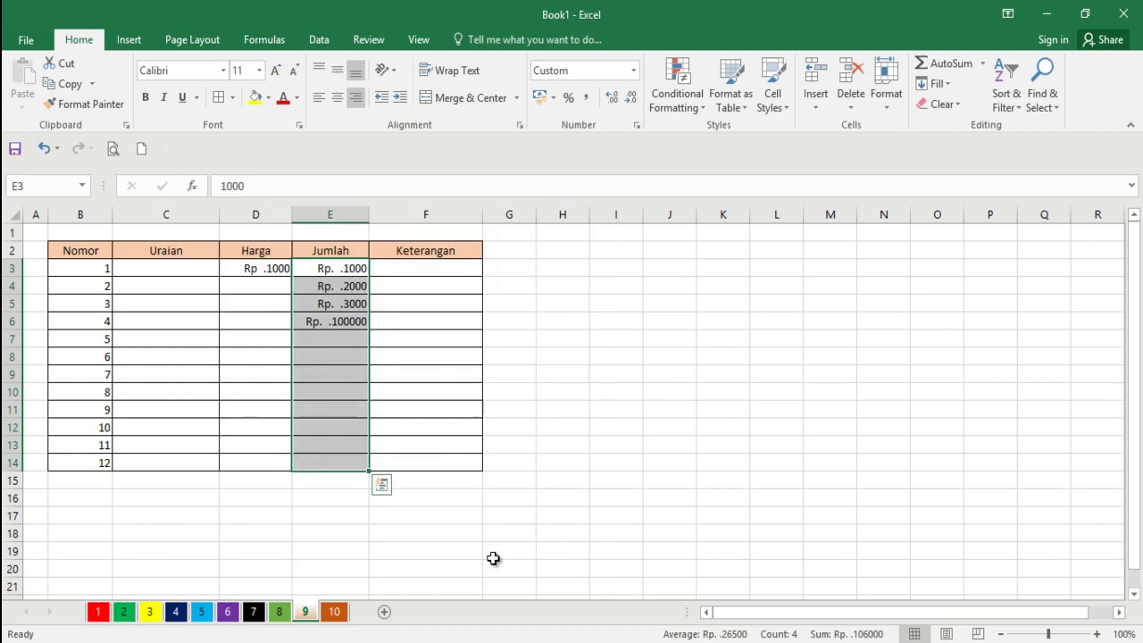
- Refine the Jumlah format code to Rp._###0;[Red]Rp#.##0 so amounts read Rp. 1000
right_click(366, 397)
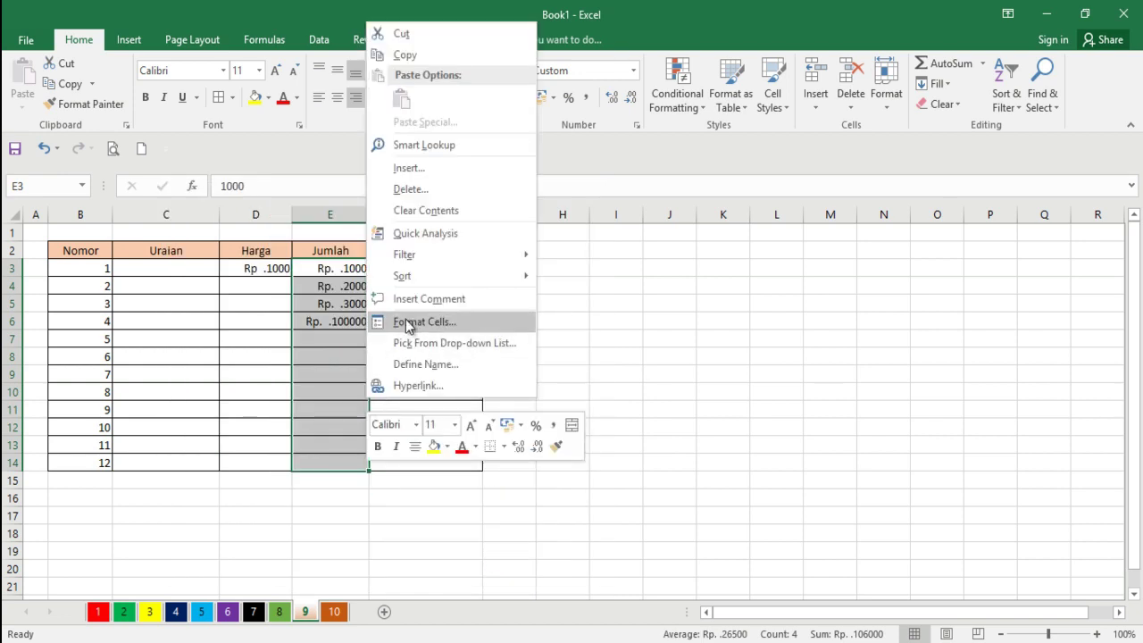
left_click(404, 320)
left_click(324, 237)
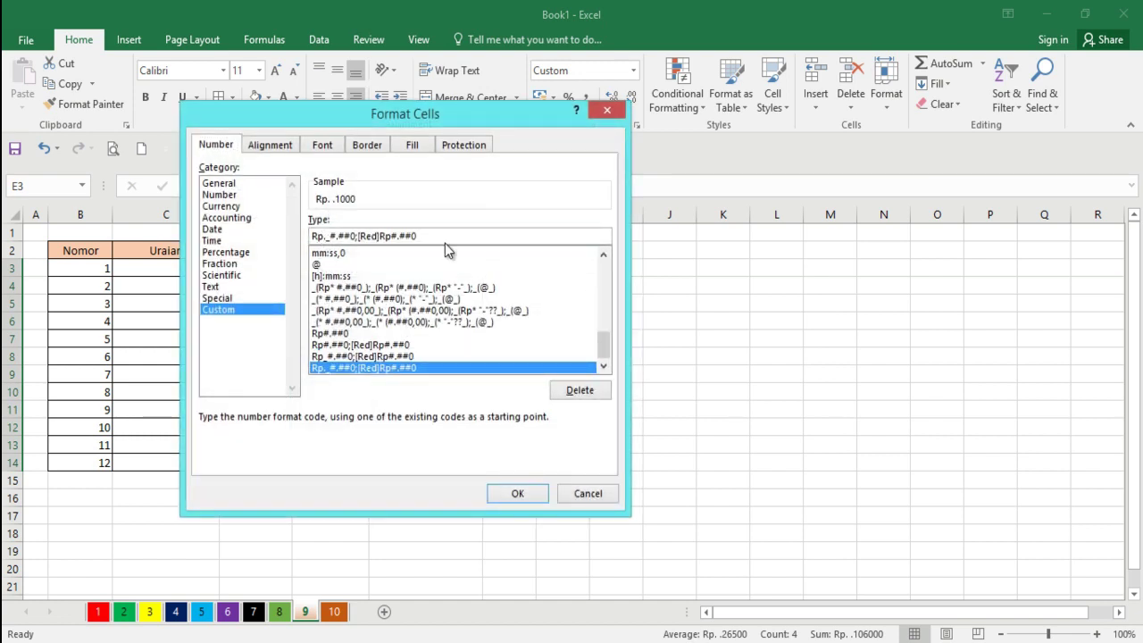
key("Delete")
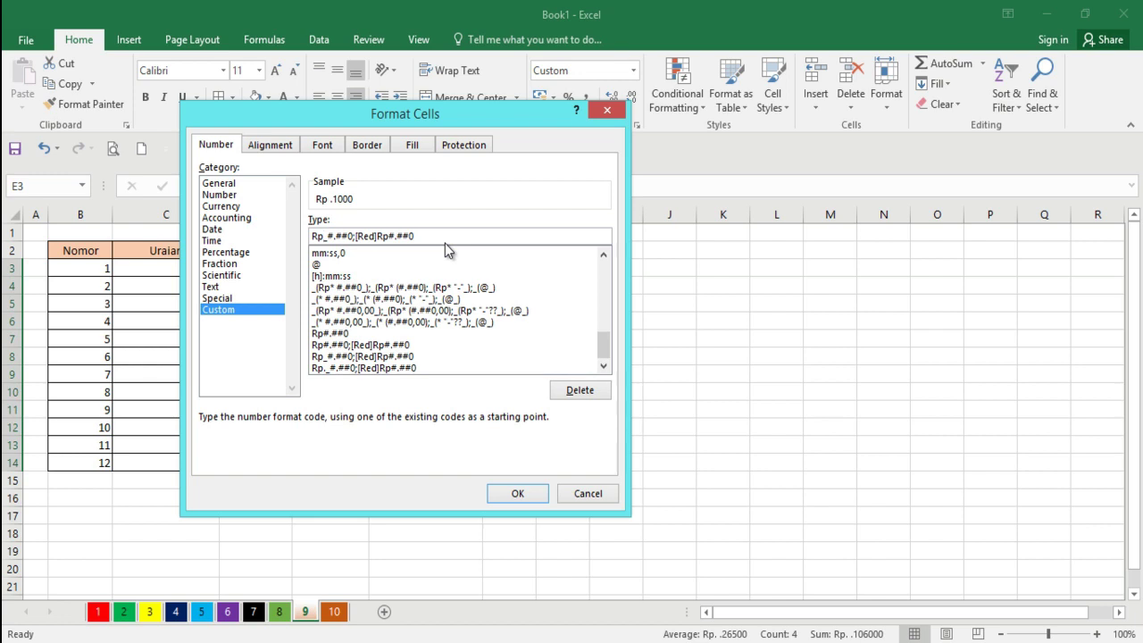
key("Right")
key("Delete")
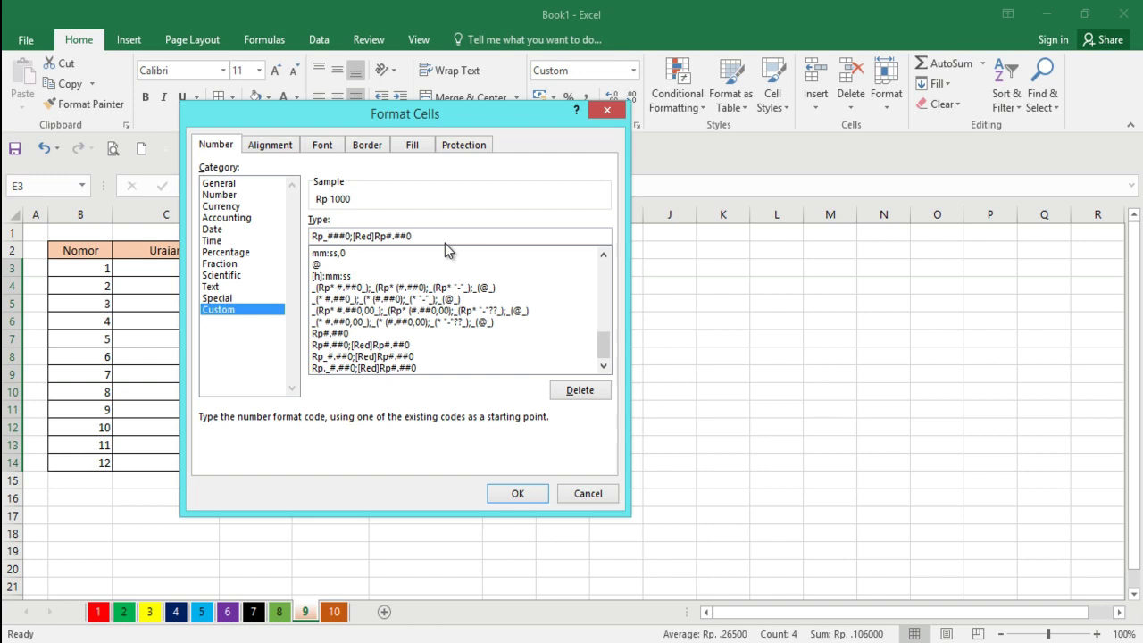
type(".")
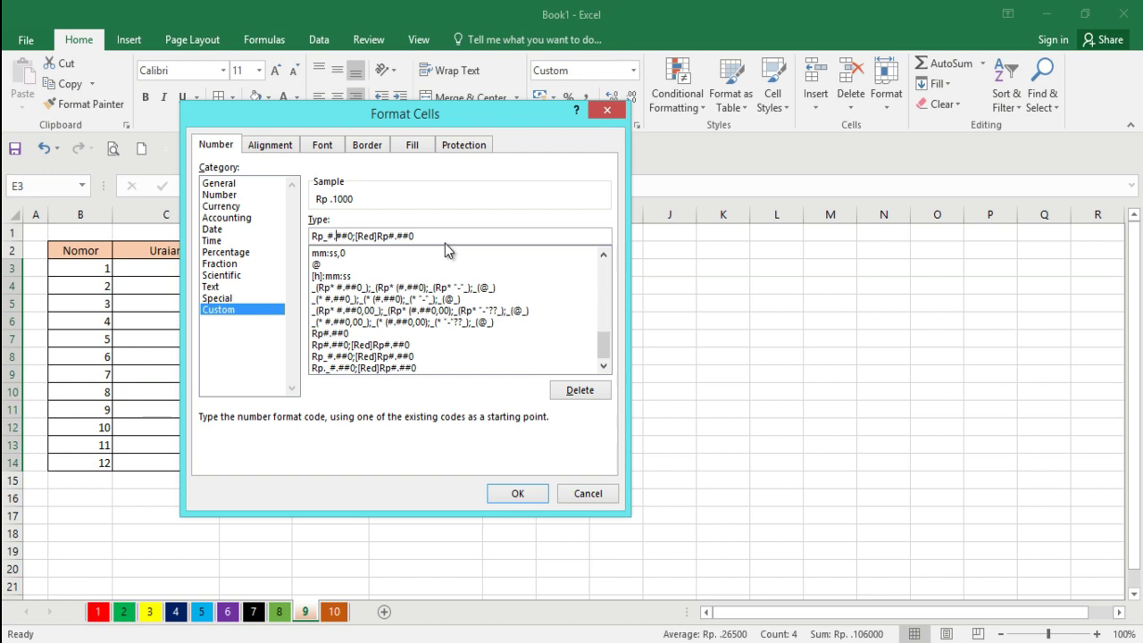
key("BackSpace")
key("Left")
type(".")
left_click(518, 493)
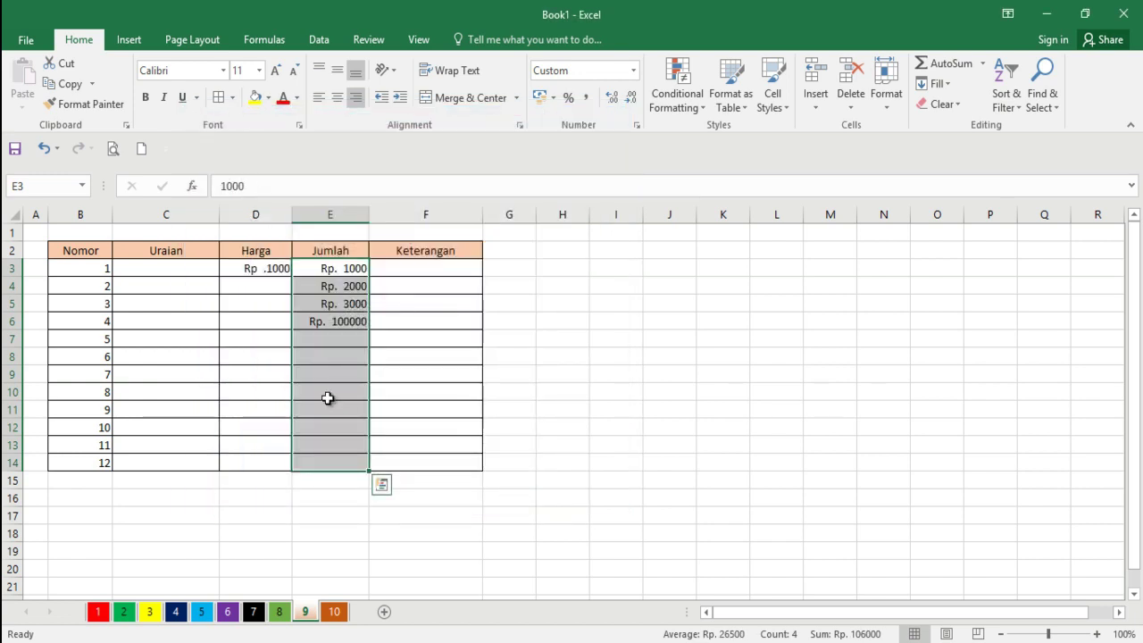
left_click(613, 340)
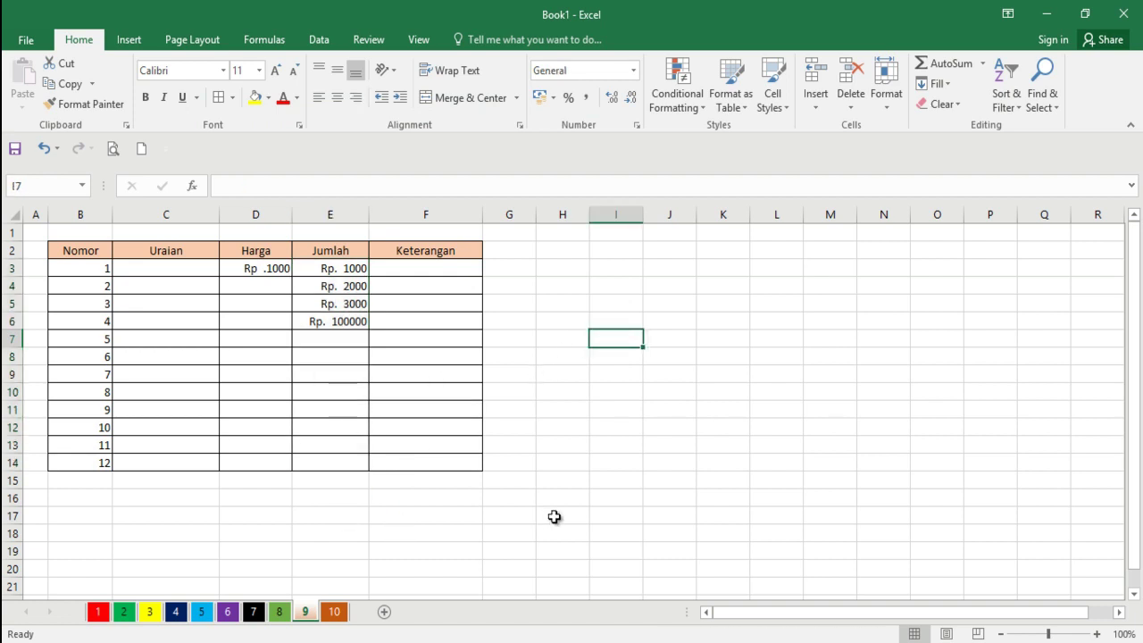
- Insert a blank entire row at row 1 above the table
left_click(483, 534)
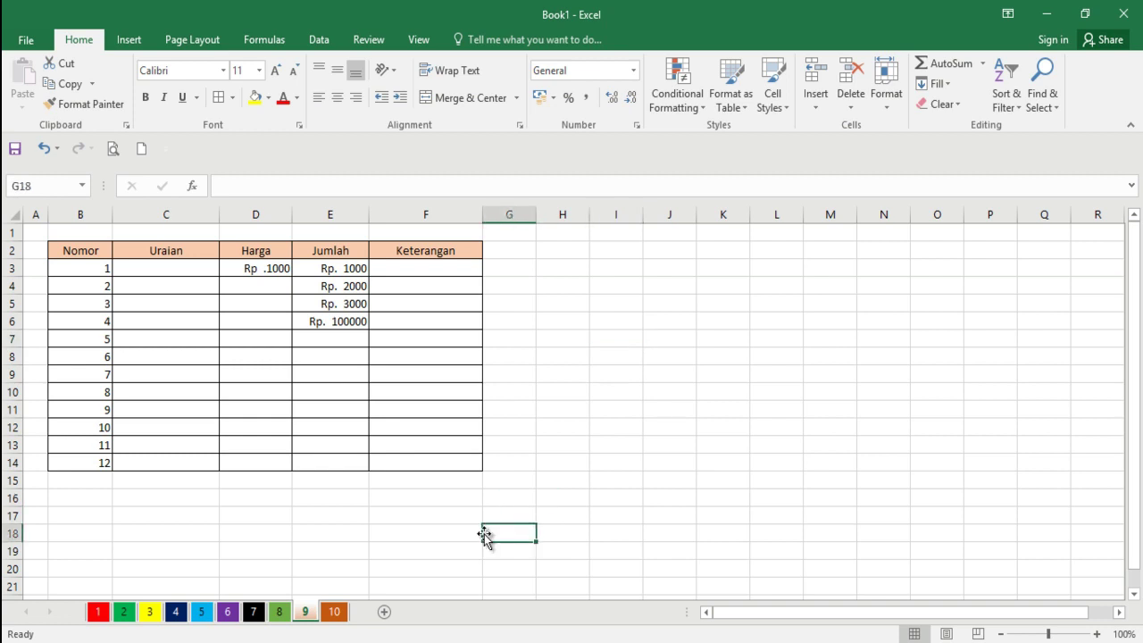
right_click(148, 232)
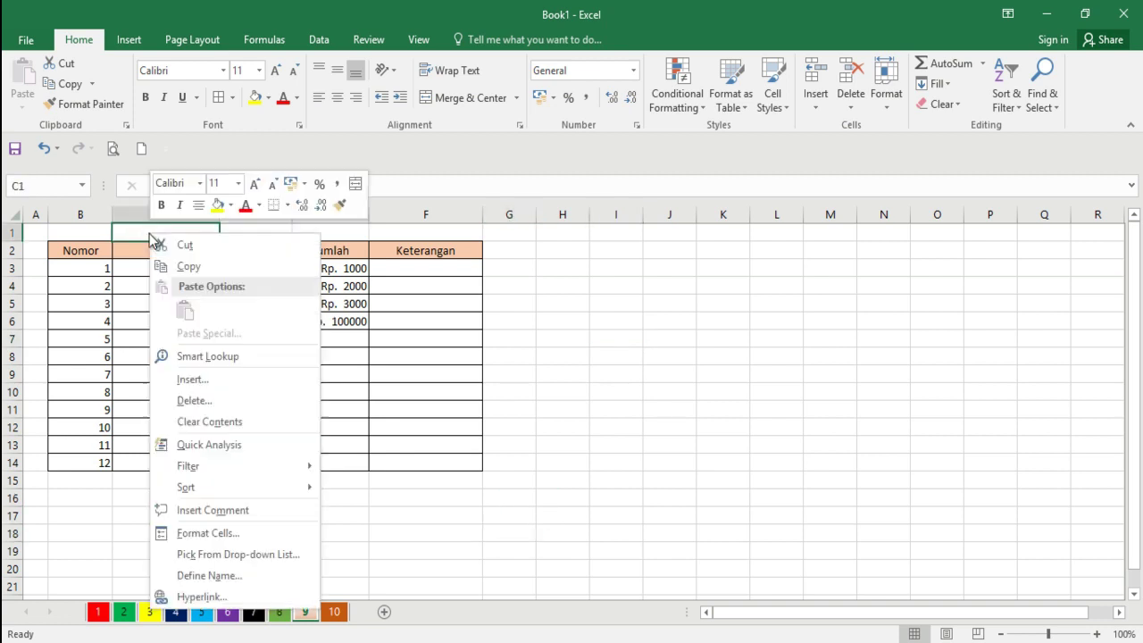
left_click(202, 381)
left_click(199, 388)
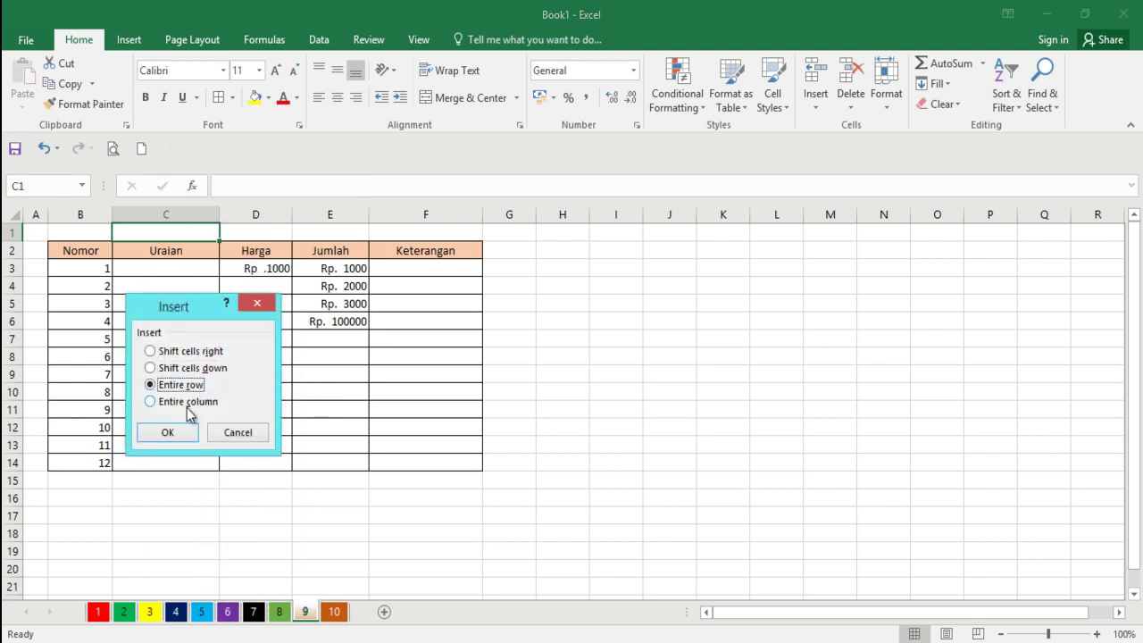
left_click(174, 433)
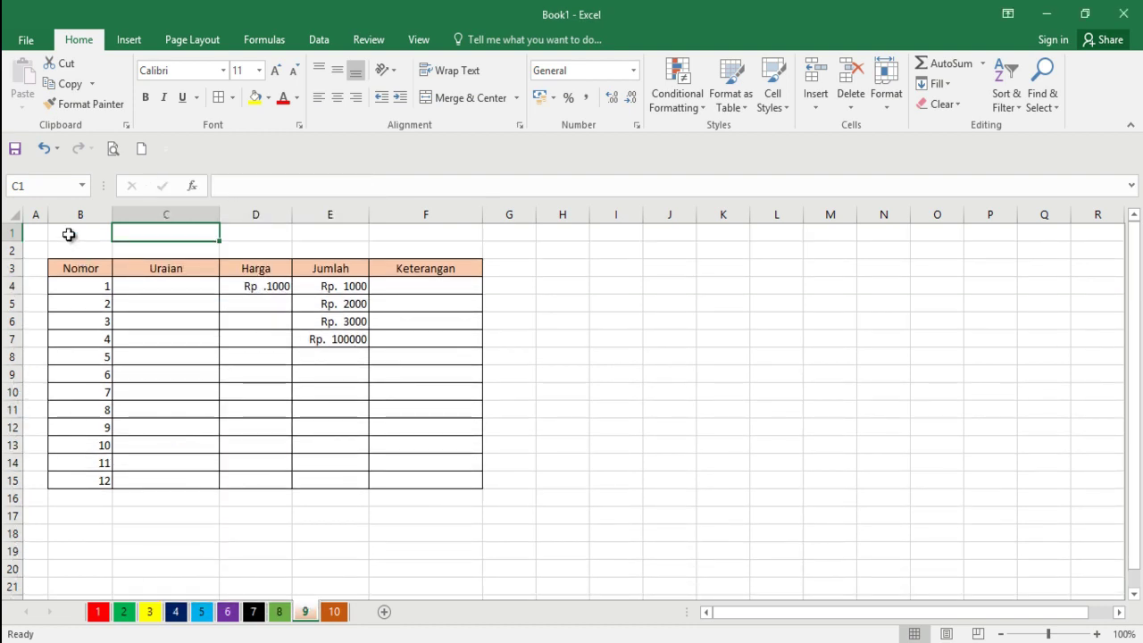
- Merge and center B1:F1 with the bold title LAPORAN BULANAN
left_click(67, 234)
key("shift+Right")
key("shift+Right")
key("shift+Right")
key("shift+Right")
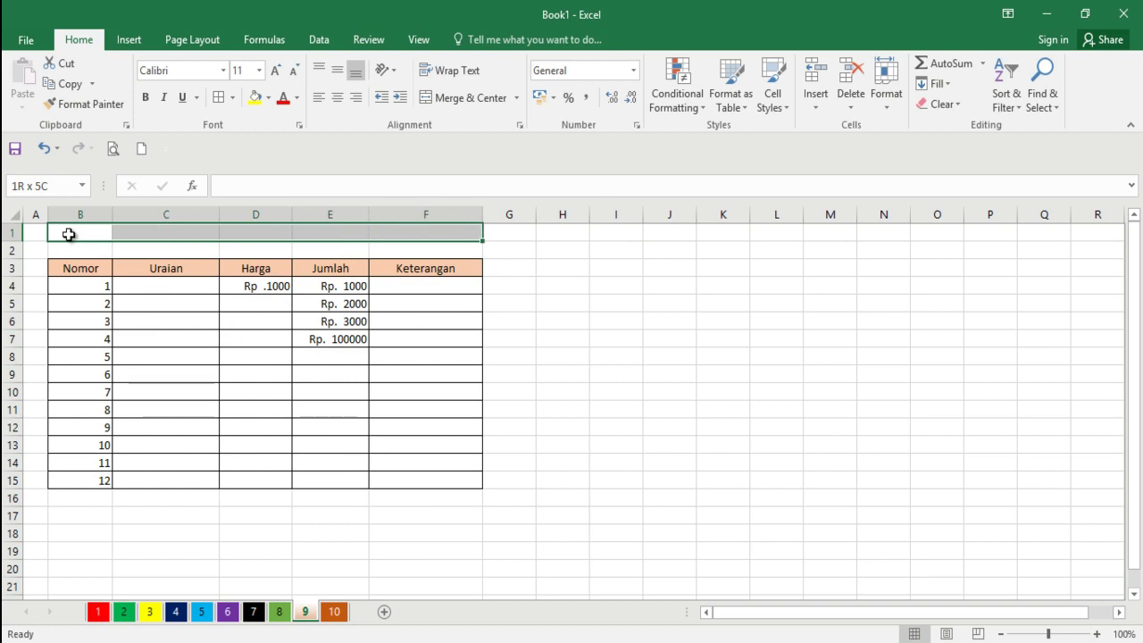
left_click(441, 99)
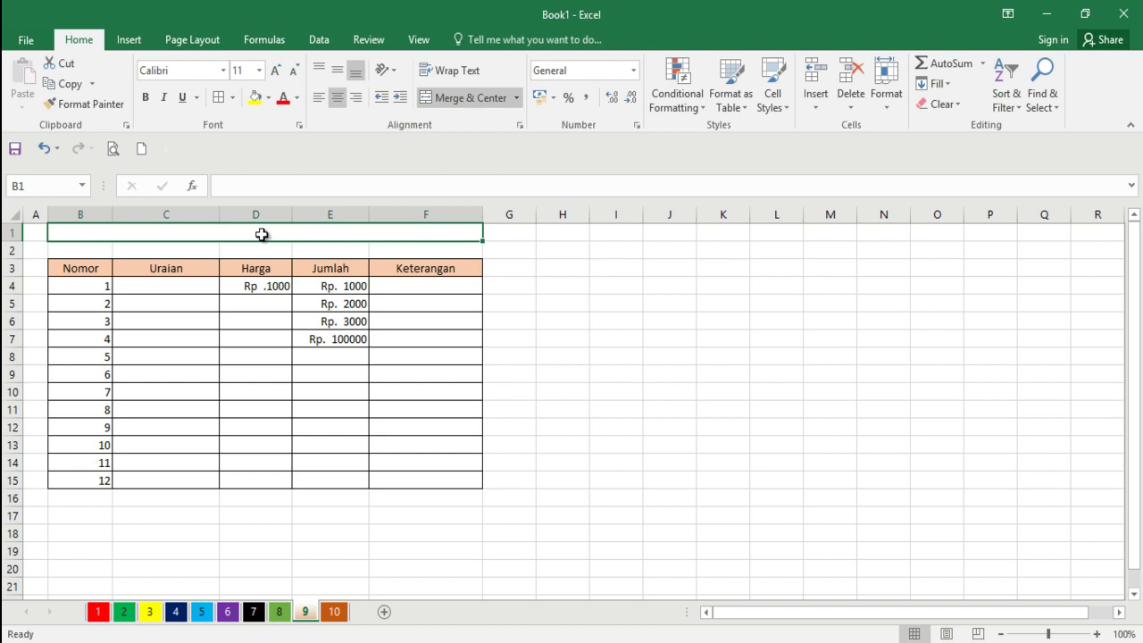
type("LAPORAN BULANAN")
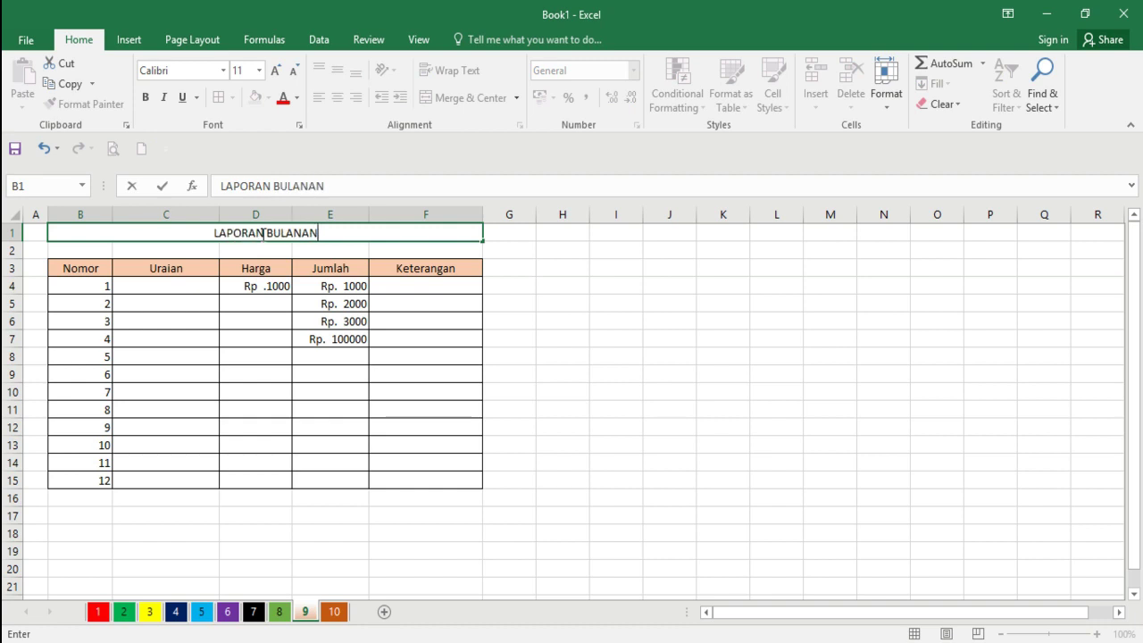
key("Return")
left_click(264, 233)
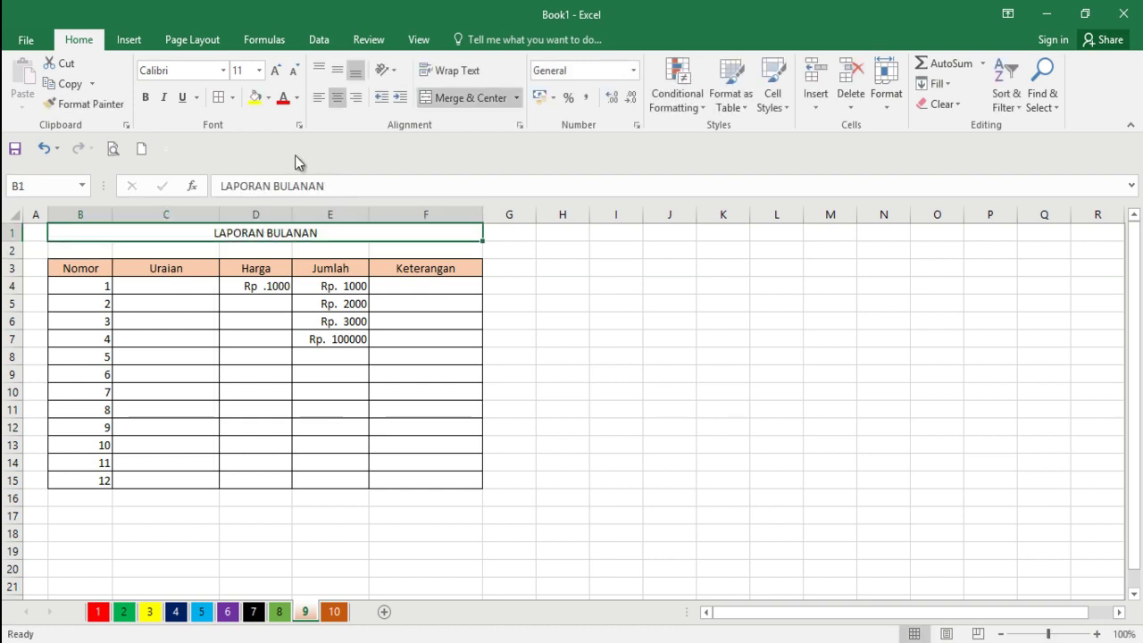
left_click(143, 96)
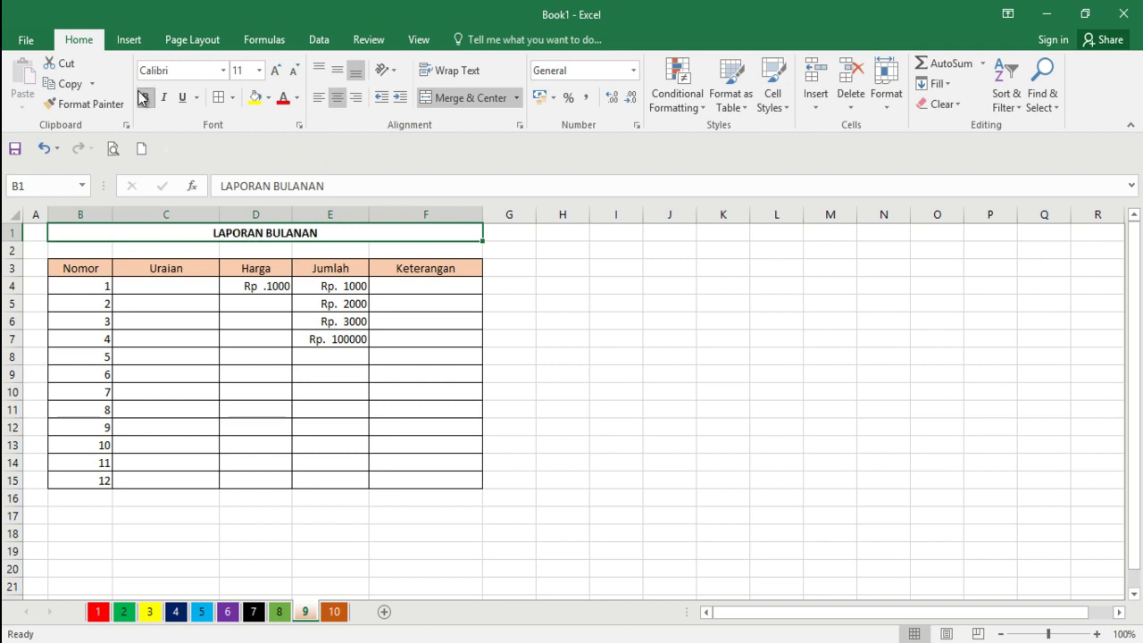
left_click(658, 329)
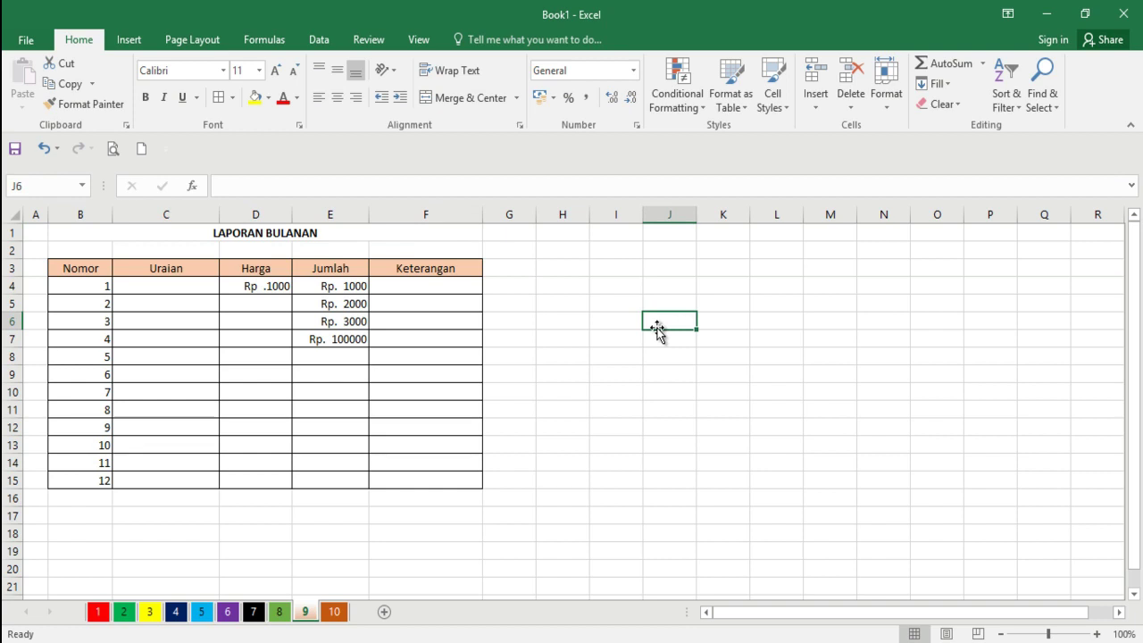
- Enter 'Jakarta, 18 Maret 2017' in cell F17 below the table
left_click(418, 515)
type("JAKA")
key("BackSpace")
key("BackSpace")
key("BackSpace")
type("Jakarta, ")
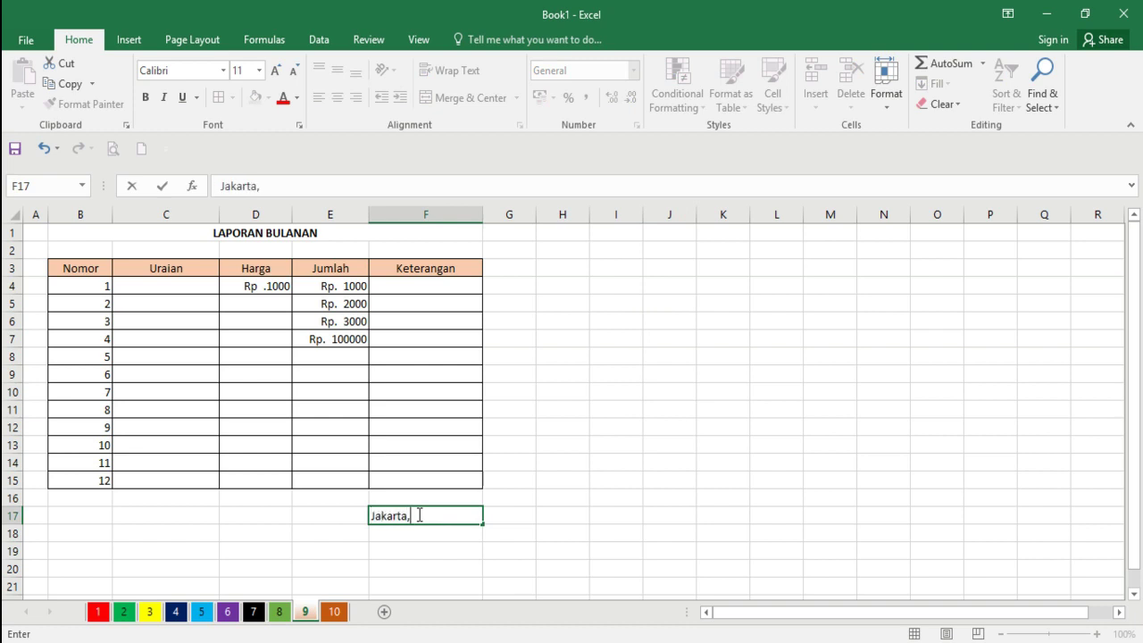
type(" MEi")
key("BackSpace")
key("BackSpace")
key("BackSpace")
type("1")
type("8")
type(" Maret 2017")
key("Return")
- Widen column F so the Jakarta date line fits
left_click(418, 515)
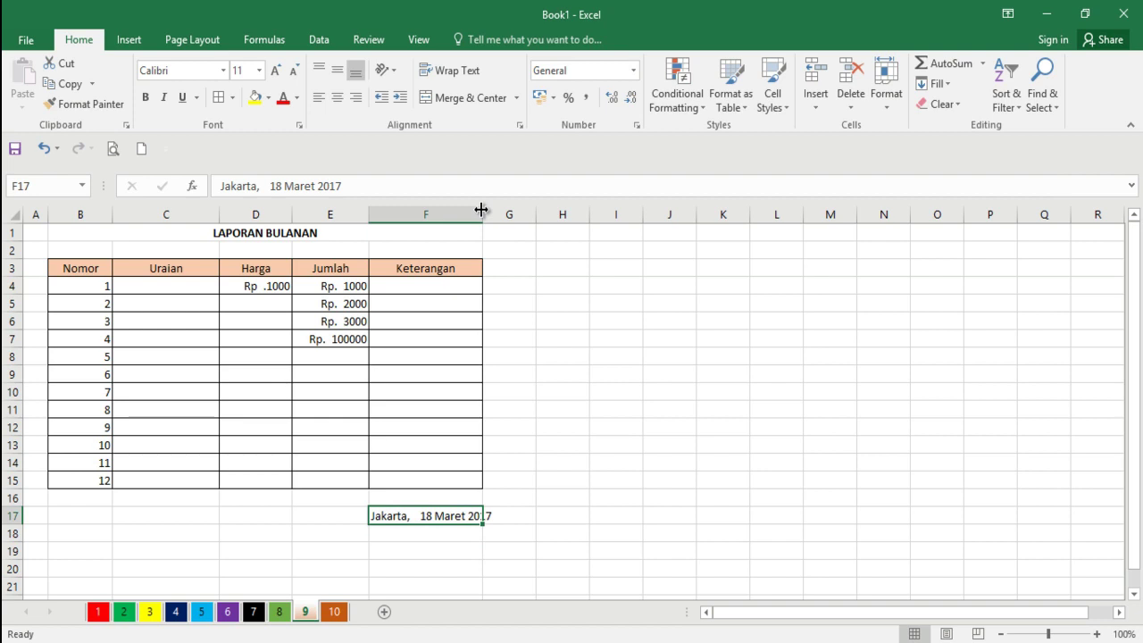
left_click_drag(481, 210, 497, 210)
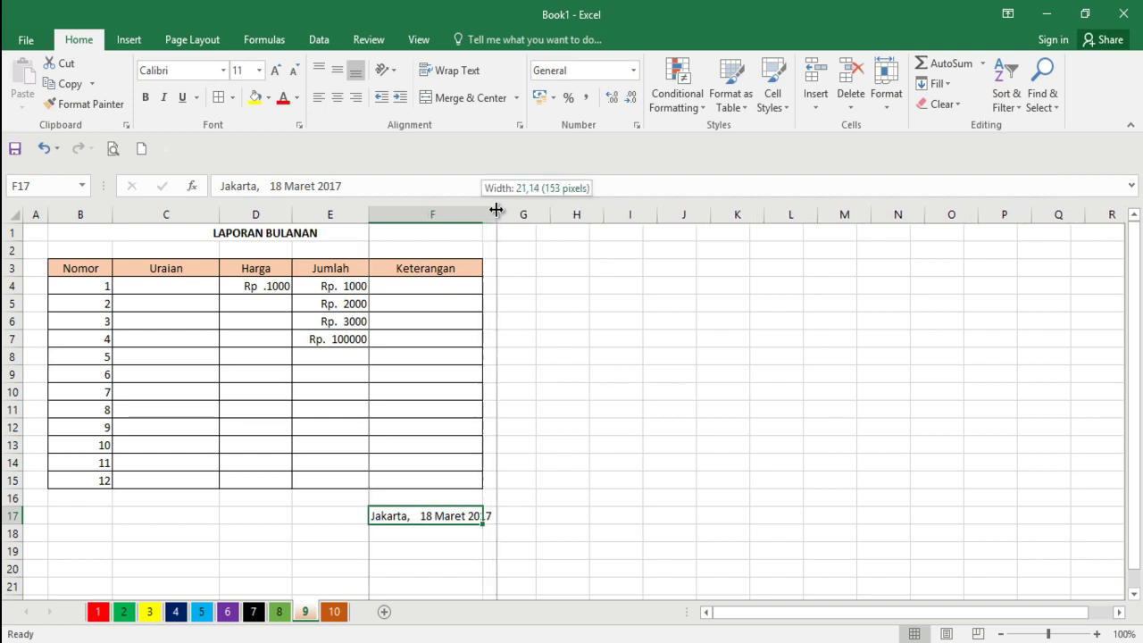
left_click(457, 556)
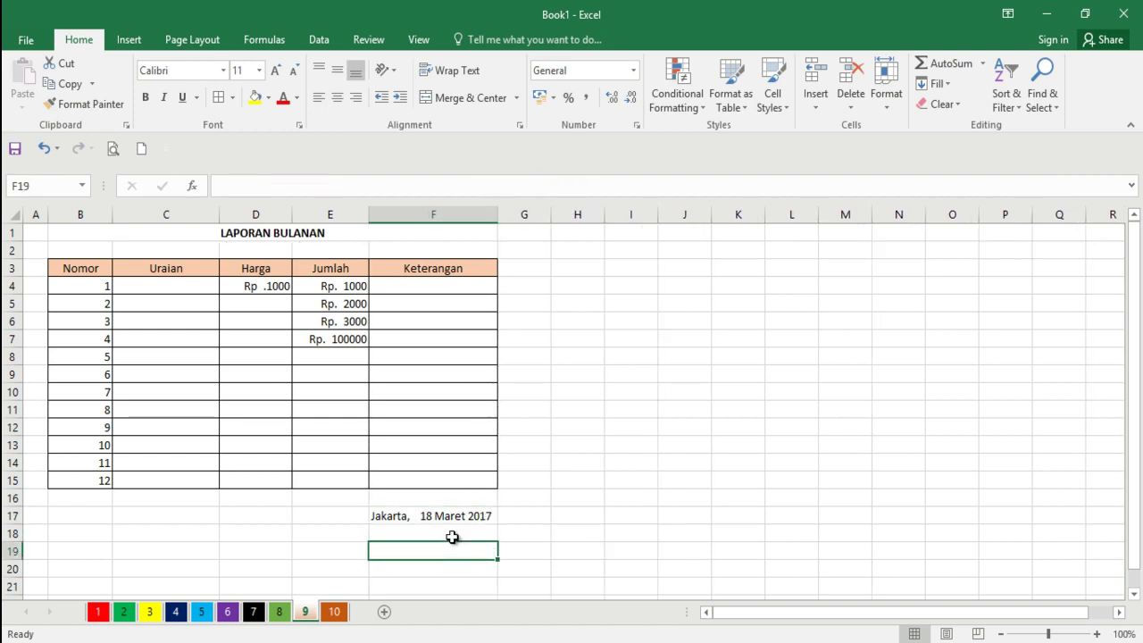